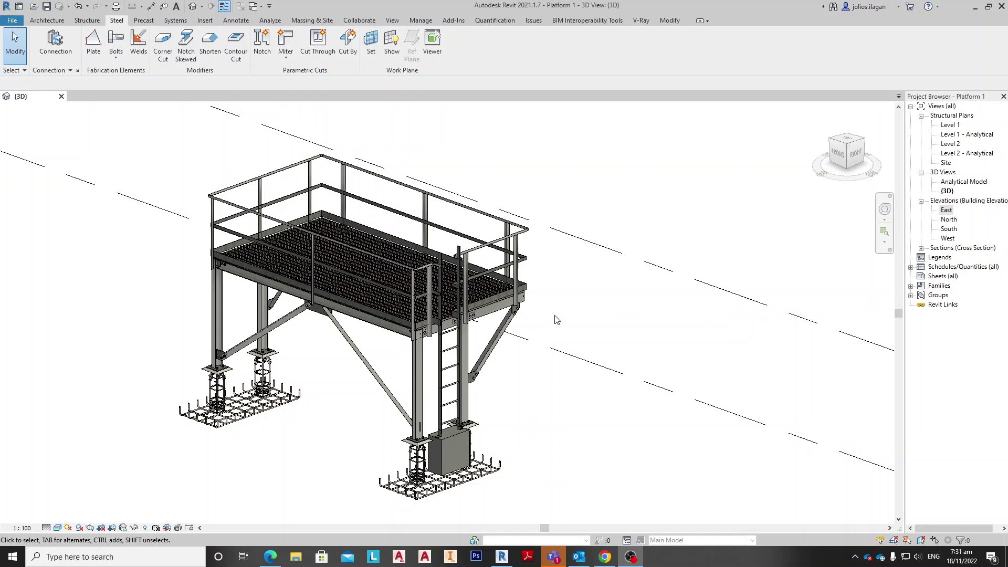
# Step: Examine the whole steel platform model with its railings, ladder, bracing and foundations
pyautogui.scroll(-2, 557, 320)
pyautogui.scroll(3, 475, 362)
pyautogui.moveTo(514, 380); pyautogui.dragTo(551, 339, button='middle')
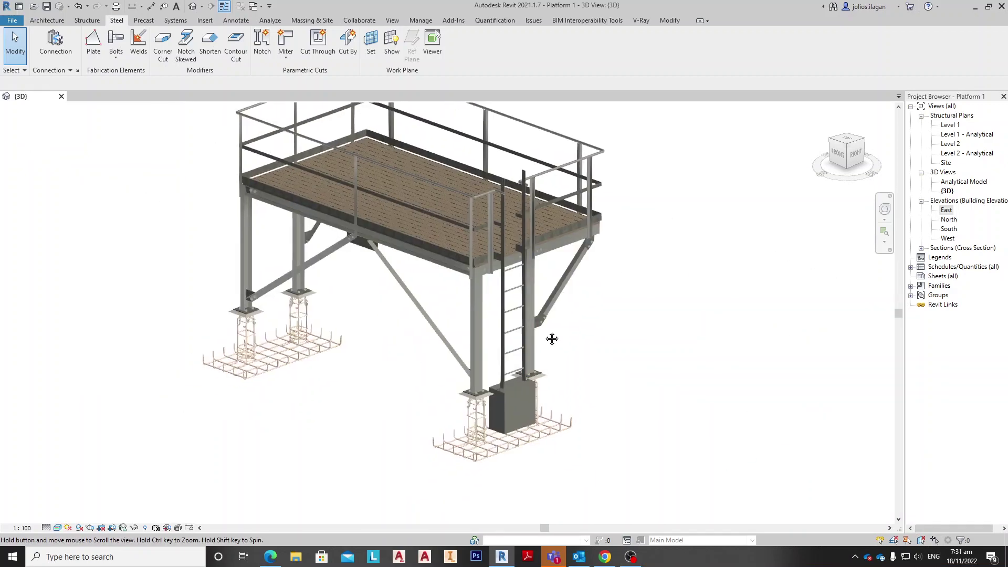
pyautogui.scroll(1, 568, 359)
pyautogui.moveTo(353, 339); pyautogui.dragTo(374, 372, button='middle')
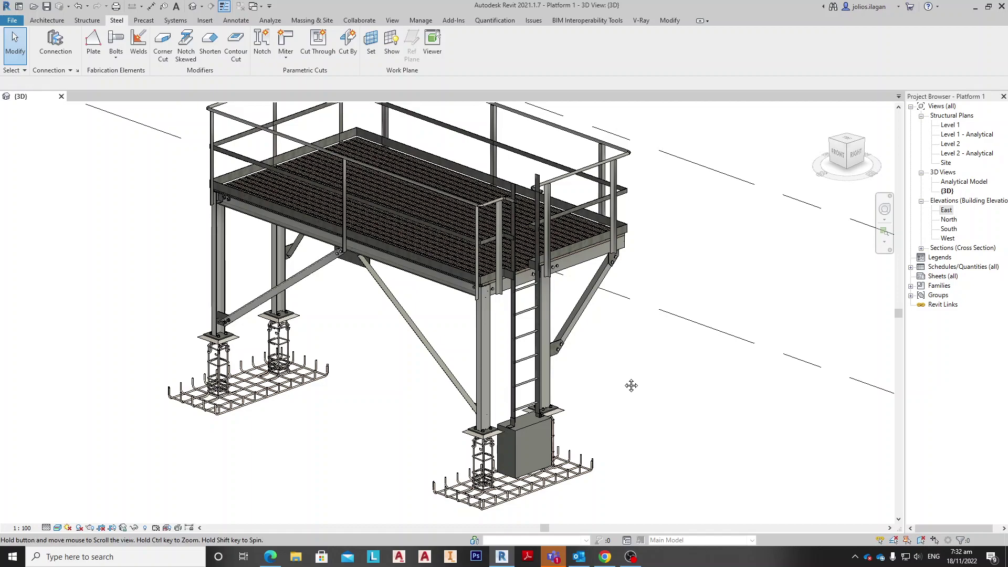
pyautogui.moveTo(632, 385); pyautogui.dragTo(631, 384, button='middle')
pyautogui.scroll(-4, 524, 437)
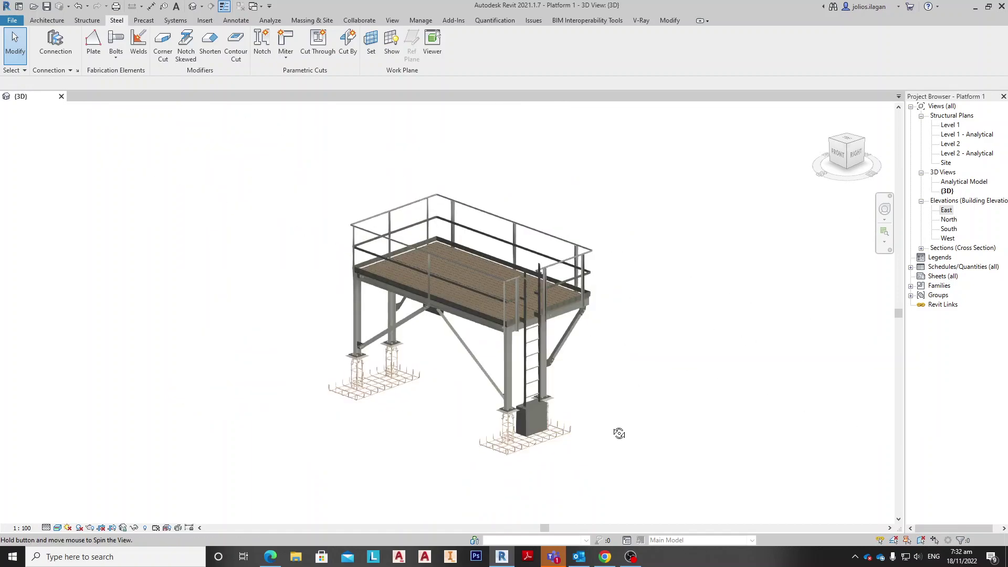
pyautogui.keyDown('shift'); pyautogui.moveTo(619, 434); pyautogui.dragTo(568, 424, button='middle'); pyautogui.keyUp('shift')
pyautogui.scroll(4, 625, 421)
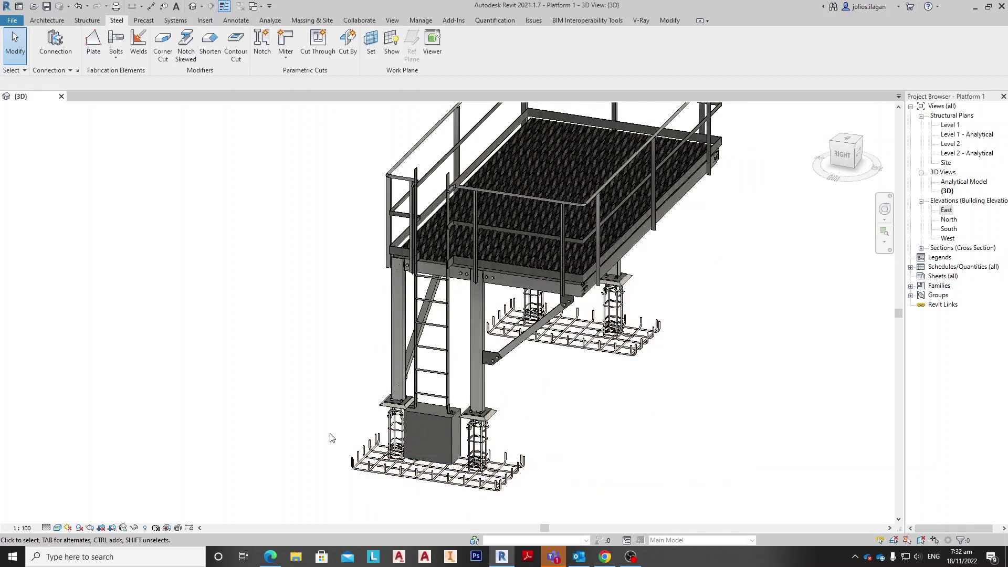
# Step: Inspect the reinforcement of the footing and pedestals at the ladder end of the platform
pyautogui.scroll(3, 336, 436)
pyautogui.moveTo(449, 428); pyautogui.dragTo(364, 411, button='middle')
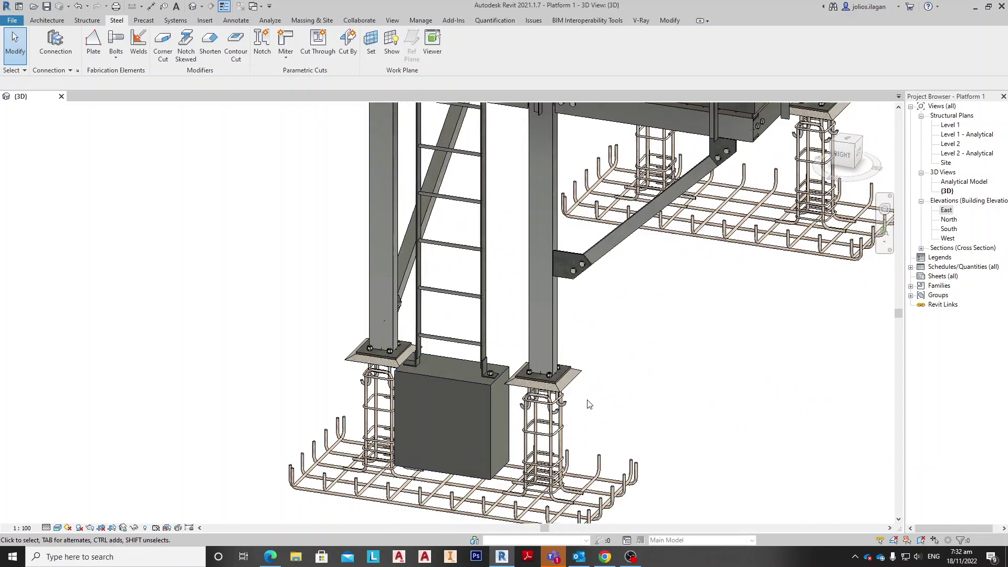
pyautogui.scroll(-2, 465, 386)
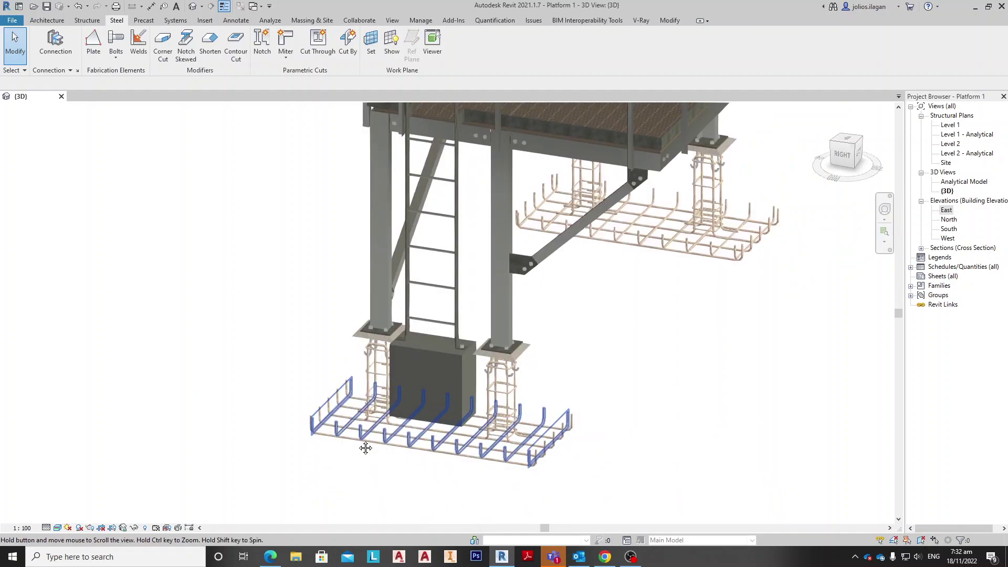
pyautogui.scroll(4, 452, 439)
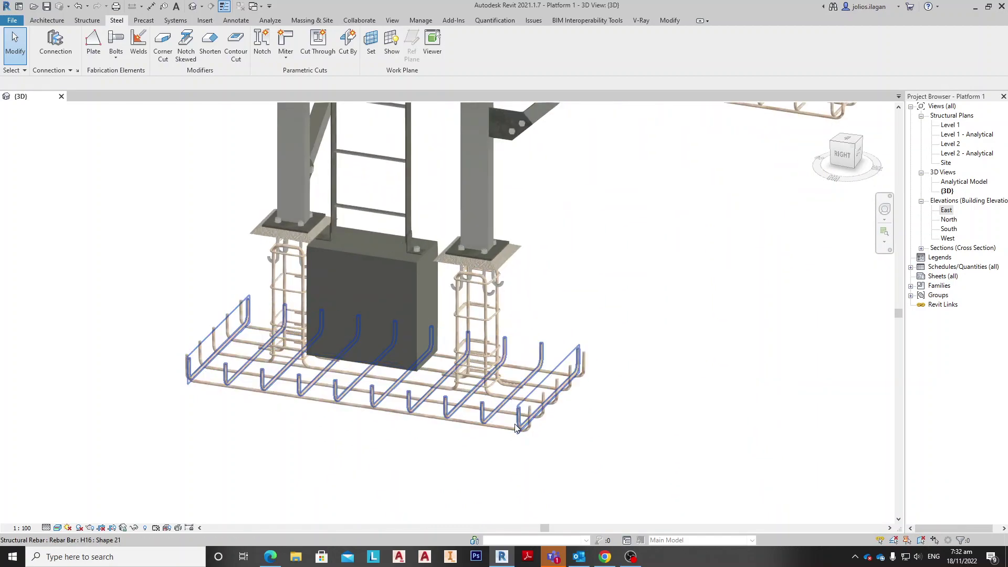
pyautogui.click(489, 337)
pyautogui.click(749, 443)
pyautogui.click(494, 310)
pyautogui.press('Escape')
pyautogui.scroll(2, 486, 240)
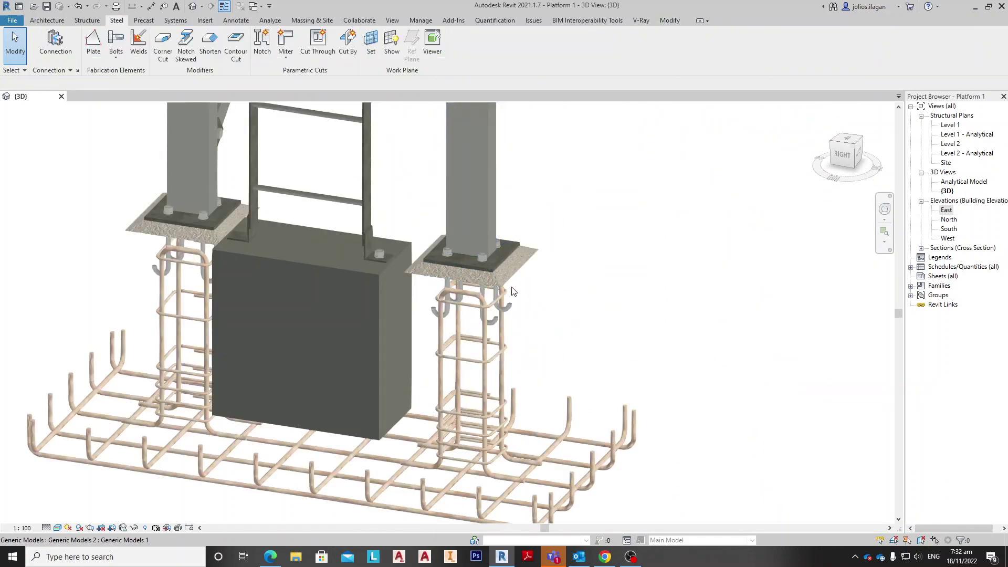
# Step: Inspect the grout pad and the base plate connection under the column beside the ladder
pyautogui.click(514, 308)
pyautogui.click(518, 265)
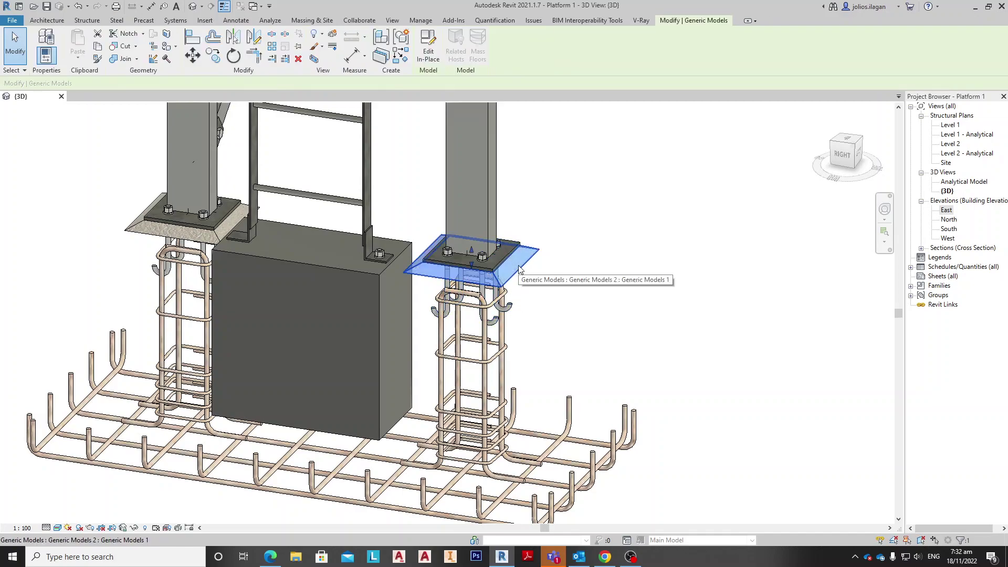
pyautogui.scroll(-2, 527, 244)
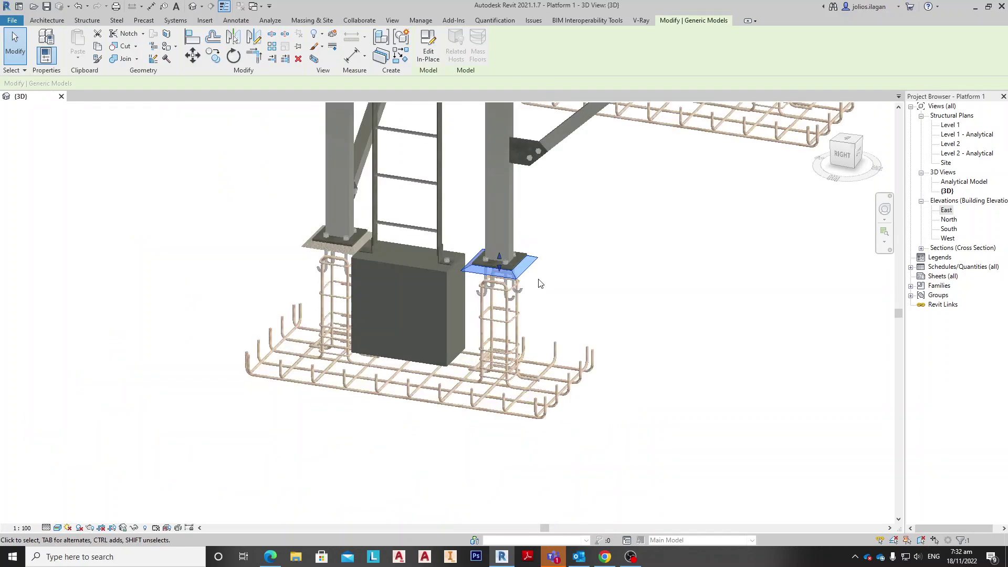
pyautogui.scroll(3, 521, 294)
pyautogui.press('Escape')
pyautogui.click(521, 308)
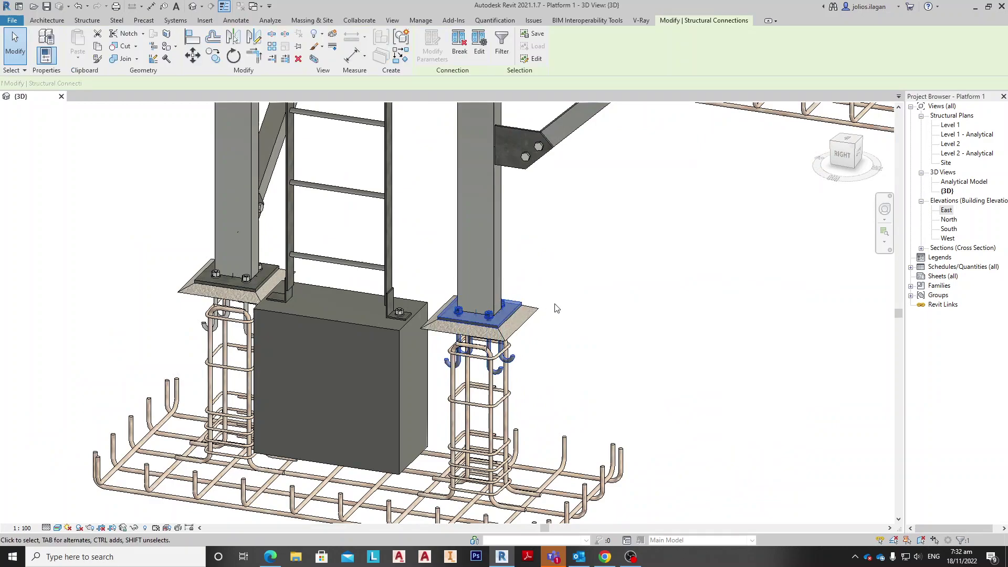
pyautogui.scroll(-3, 567, 349)
pyautogui.scroll(2, 552, 358)
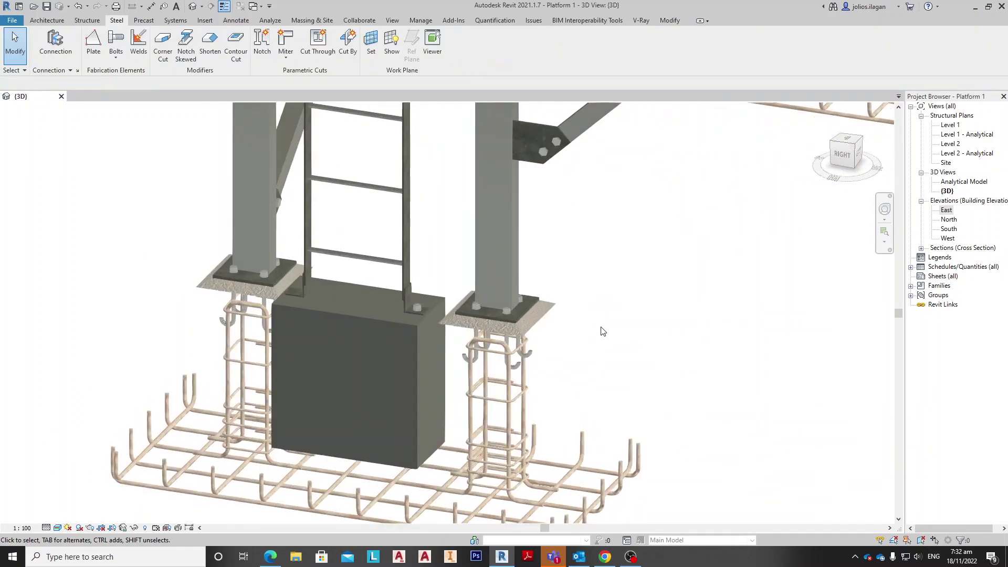
# Step: Examine the hooked anchor bolts of the column base plate and how they sit inside the pedestal reinforcement
pyautogui.scroll(-3, 535, 368)
pyautogui.keyDown('shift'); pyautogui.moveTo(466, 414); pyautogui.dragTo(481, 376, button='middle'); pyautogui.keyUp('shift')
pyautogui.scroll(5, 547, 340)
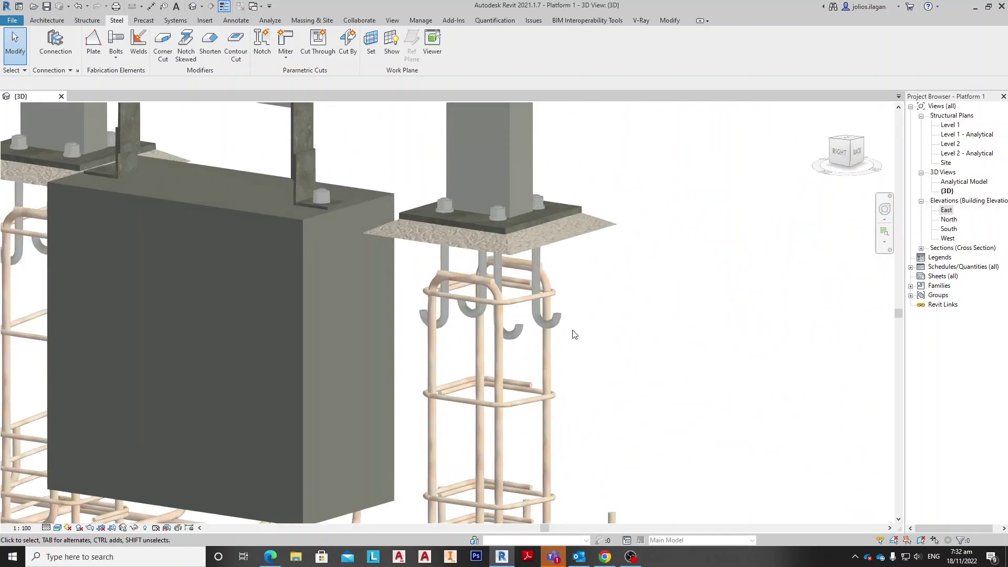
pyautogui.keyDown('shift'); pyautogui.moveTo(568, 398); pyautogui.dragTo(659, 414, button='middle'); pyautogui.keyUp('shift')
pyautogui.scroll(1, 421, 304)
pyautogui.moveTo(511, 325); pyautogui.dragTo(338, 395, button='middle')
pyautogui.click(513, 325)
pyautogui.moveTo(613, 361); pyautogui.dragTo(611, 357, button='middle')
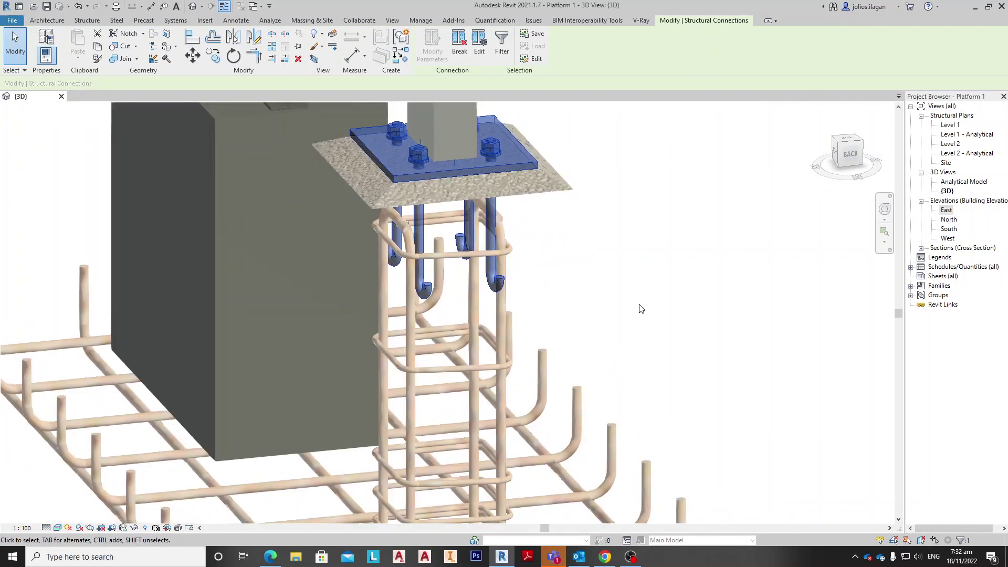
pyautogui.click(640, 307)
pyautogui.keyDown('shift'); pyautogui.moveTo(524, 184); pyautogui.dragTo(670, 366, button='middle'); pyautogui.keyUp('shift')
pyautogui.scroll(-2, 651, 344)
pyautogui.keyDown('shift'); pyautogui.moveTo(563, 367); pyautogui.dragTo(661, 317, button='middle'); pyautogui.keyUp('shift')
pyautogui.scroll(-8, 651, 315)
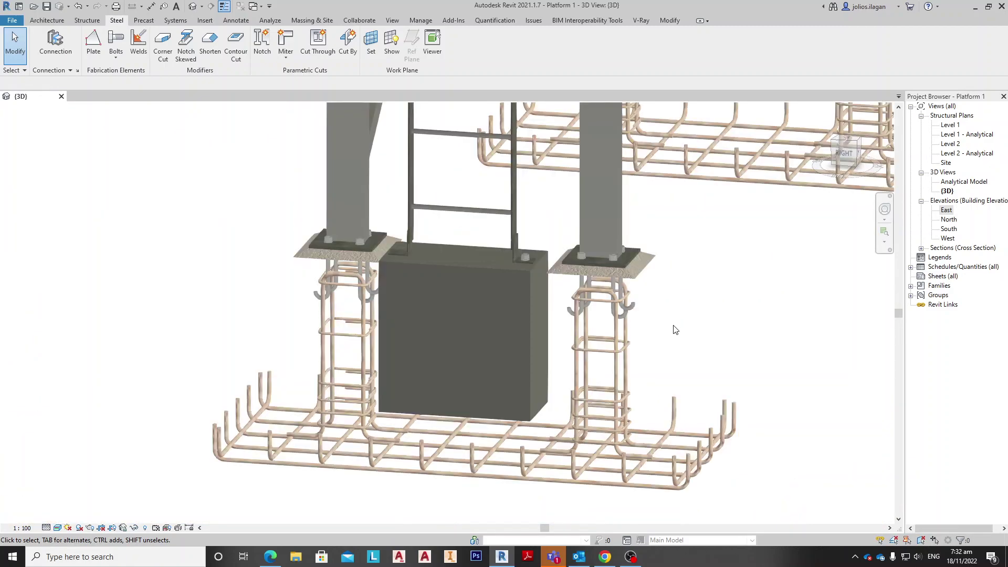
pyautogui.keyDown('shift'); pyautogui.moveTo(558, 422); pyautogui.dragTo(621, 417, button='middle'); pyautogui.keyUp('shift')
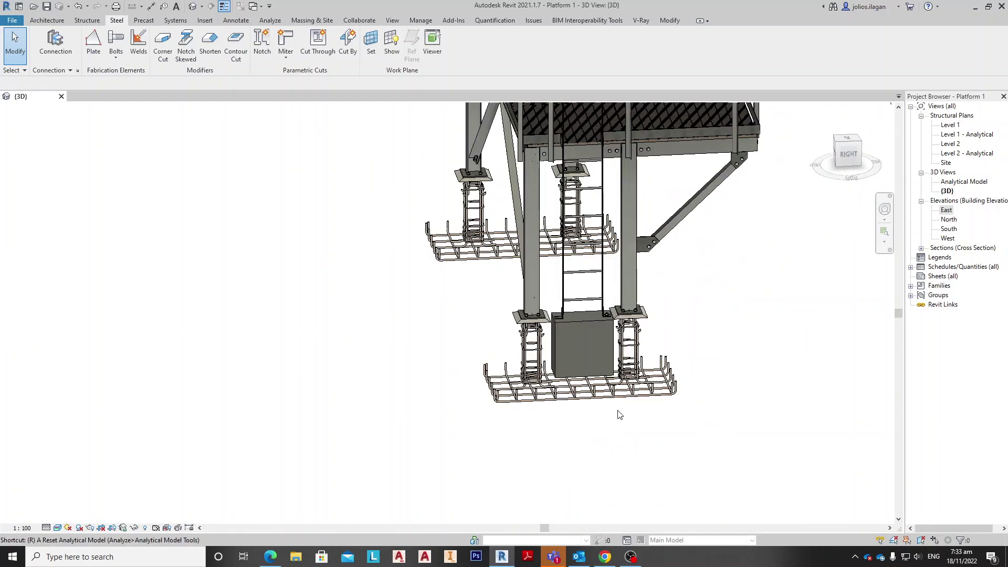
# Step: Reveal the hidden elements, unhide the two concrete columns and the footing at the ladder end, and leave the reveal mode
pyautogui.press('h')
pyautogui.click(646, 329)
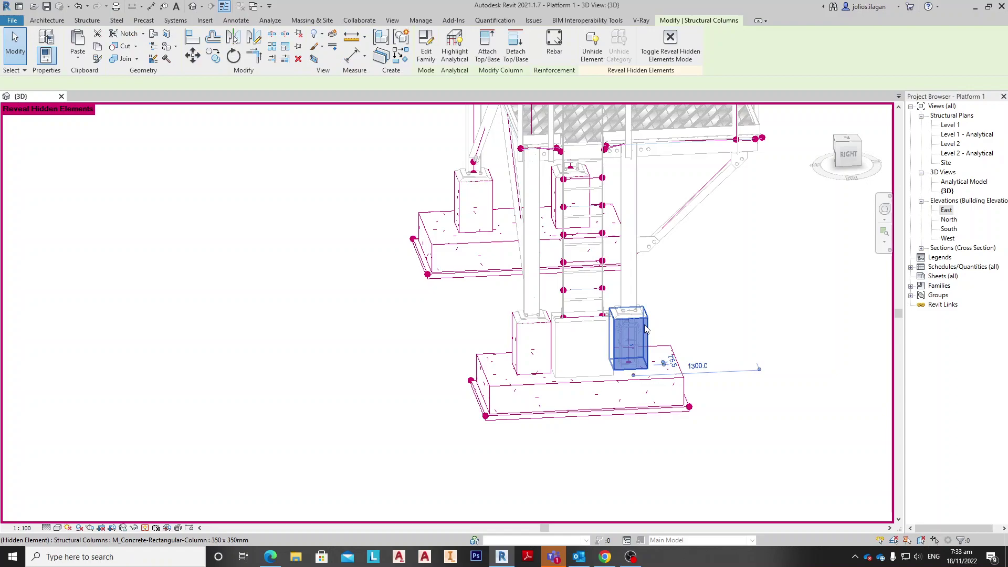
pyautogui.press('e')
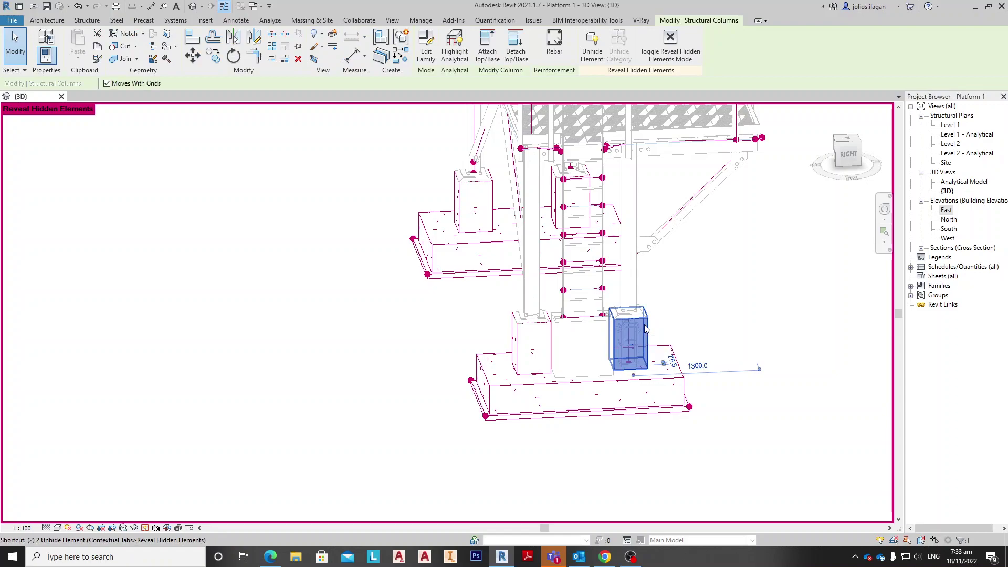
pyautogui.click(517, 342)
pyautogui.click(497, 371)
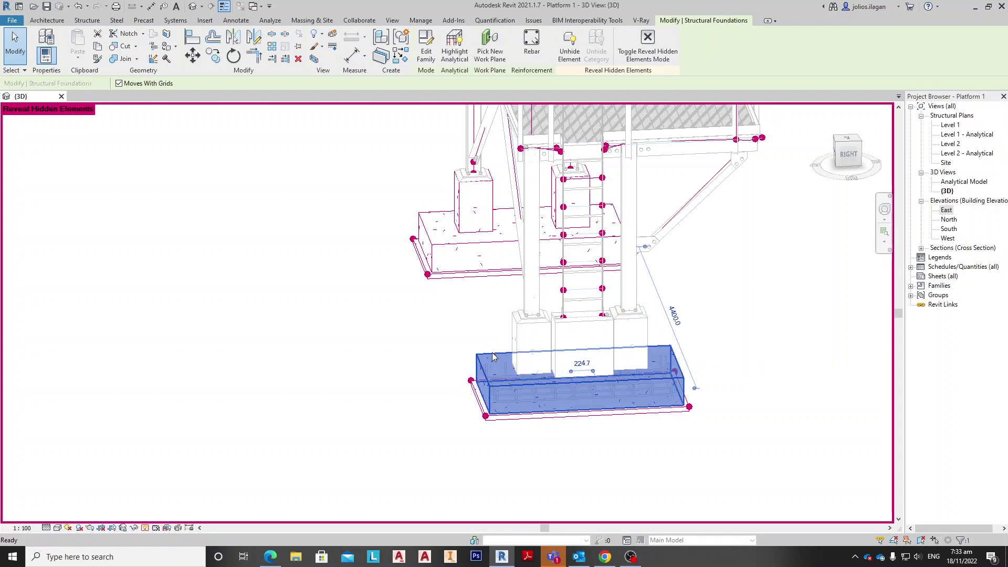
pyautogui.press('Escape')
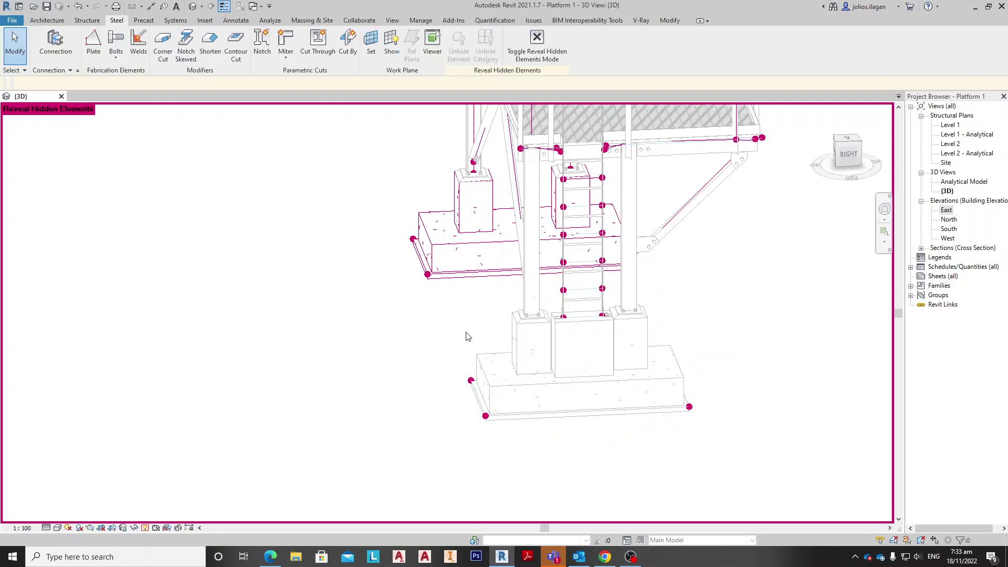
pyautogui.press('r')
pyautogui.press('h')
# Step: Examine the concrete foundation at the ladder end against the exposed reinforcement at the opposite end
pyautogui.scroll(-1, 560, 379)
pyautogui.keyDown('shift'); pyautogui.moveTo(623, 432); pyautogui.dragTo(473, 441, button='middle'); pyautogui.keyUp('shift')
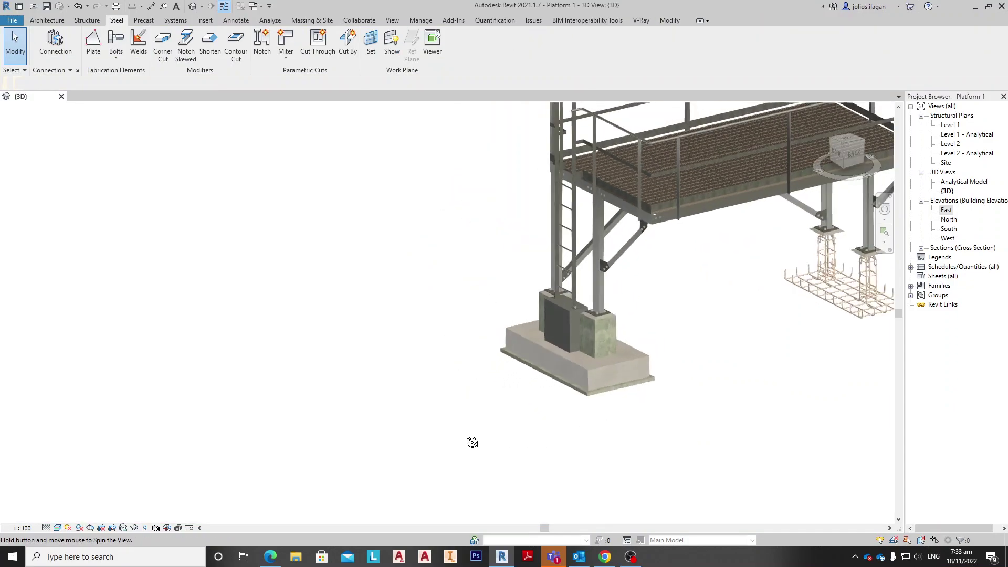
pyautogui.scroll(5, 618, 339)
pyautogui.keyDown('shift'); pyautogui.moveTo(587, 355); pyautogui.dragTo(522, 427, button='middle'); pyautogui.keyUp('shift')
pyautogui.scroll(-5, 589, 410)
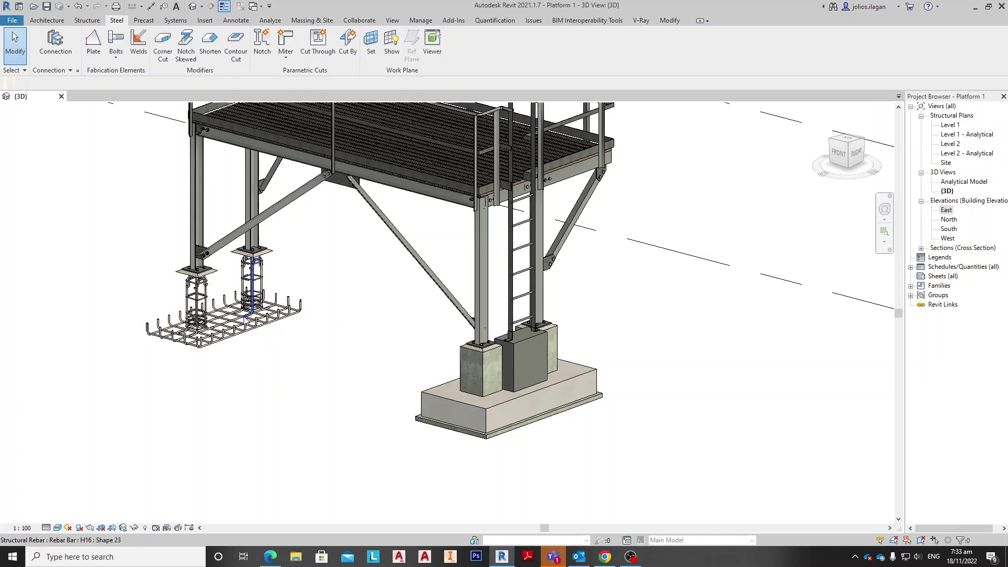
pyautogui.scroll(-1, 234, 356)
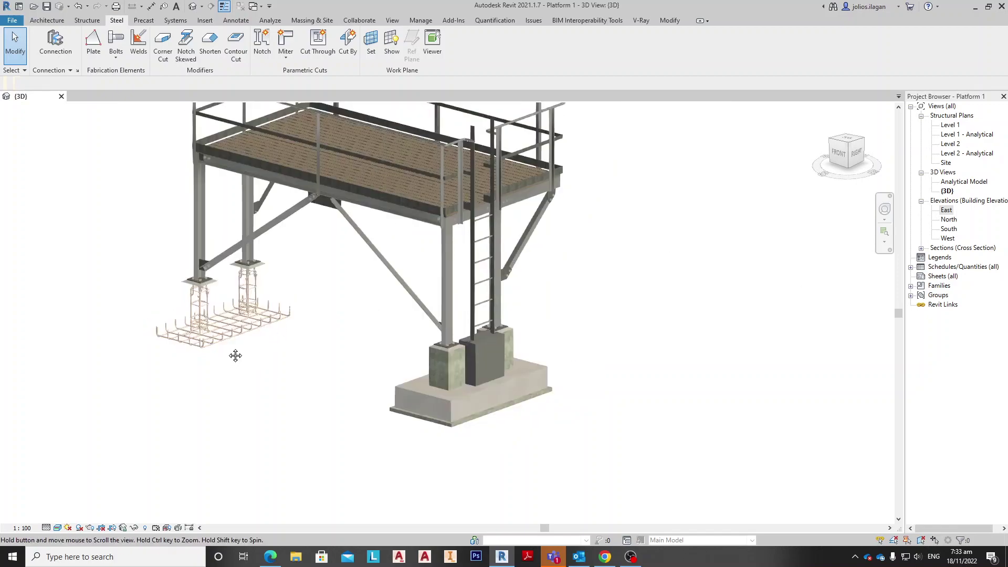
pyautogui.moveTo(234, 355); pyautogui.dragTo(242, 351, button='middle')
pyautogui.scroll(5, 202, 279)
pyautogui.scroll(-3, 265, 302)
pyautogui.keyDown('shift'); pyautogui.moveTo(434, 338); pyautogui.dragTo(501, 442, button='middle'); pyautogui.keyUp('shift')
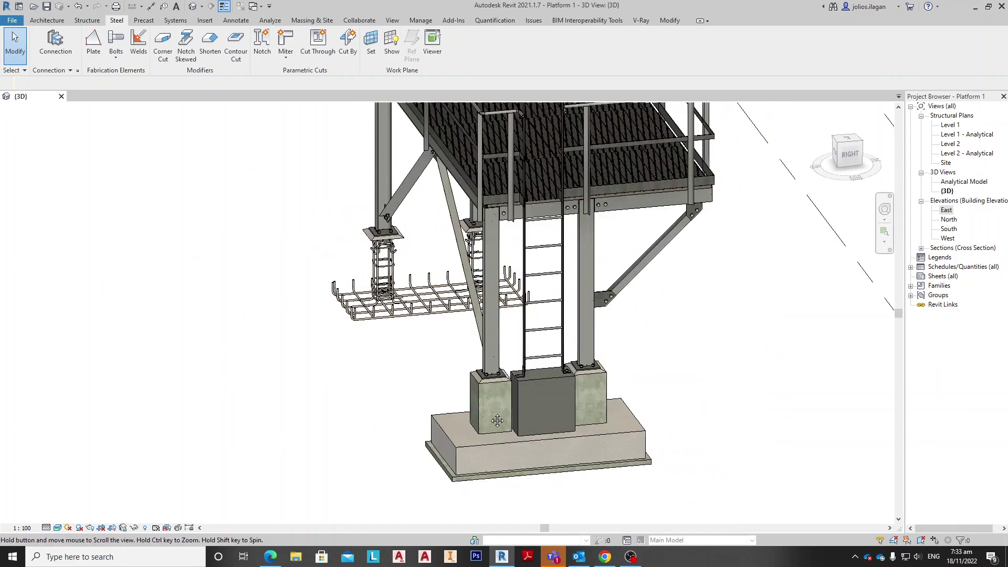
# Step: Inspect the ladder's concrete plinth and compare the anchoring of its two base plates
pyautogui.moveTo(444, 391); pyautogui.dragTo(475, 460, button='middle')
pyautogui.keyDown('shift'); pyautogui.moveTo(367, 391); pyautogui.dragTo(410, 284, button='middle'); pyautogui.keyUp('shift')
pyautogui.scroll(4, 398, 366)
pyautogui.scroll(-2, 405, 323)
pyautogui.scroll(-2, 410, 284)
pyautogui.moveTo(550, 365); pyautogui.dragTo(520, 354, button='middle')
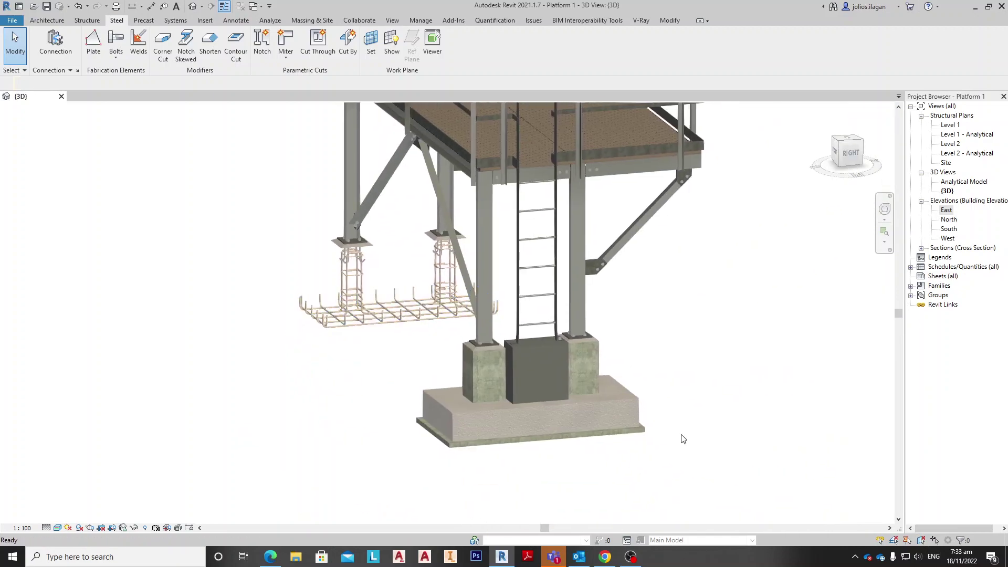
pyautogui.keyDown('shift'); pyautogui.moveTo(679, 439); pyautogui.dragTo(604, 462, button='middle'); pyautogui.keyUp('shift')
pyautogui.scroll(6, 546, 333)
pyautogui.scroll(-8, 562, 389)
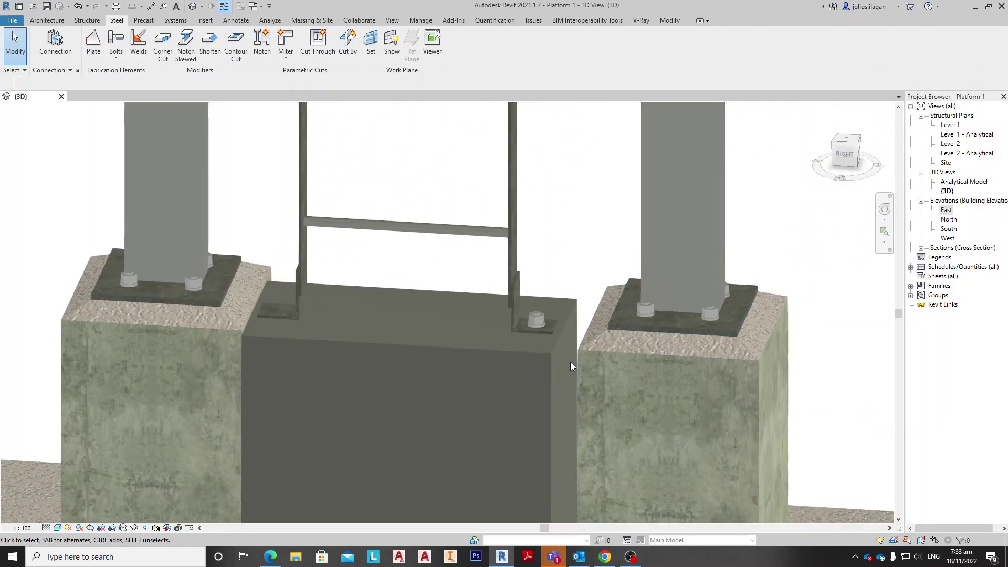
pyautogui.keyDown('shift'); pyautogui.moveTo(373, 402); pyautogui.dragTo(578, 474, button='middle'); pyautogui.keyUp('shift')
pyautogui.scroll(5, 540, 451)
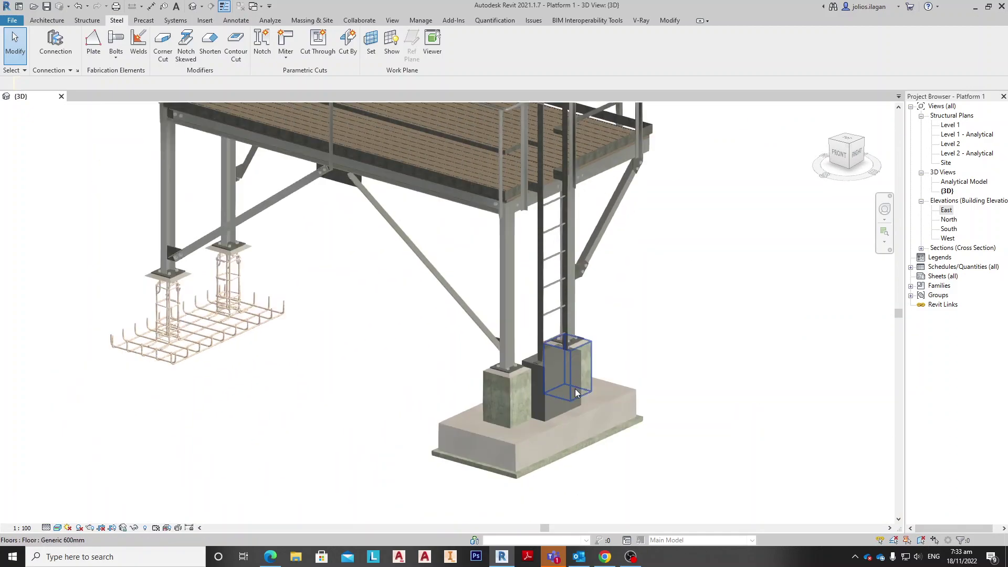
pyautogui.scroll(5, 522, 371)
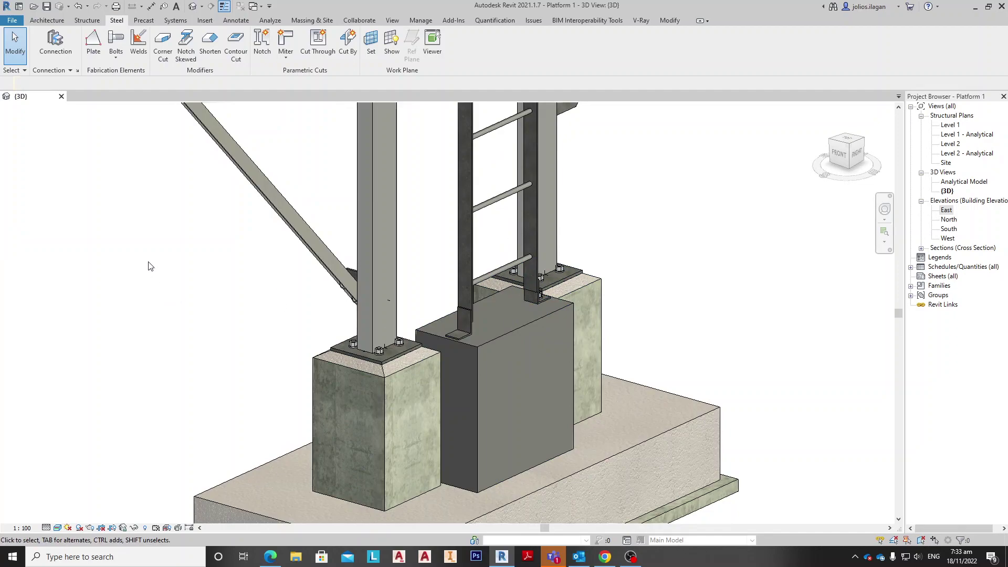
# Step: Start an anchor on the horizontal face of the ladder's base plate that has no anchor
pyautogui.click(115, 59)
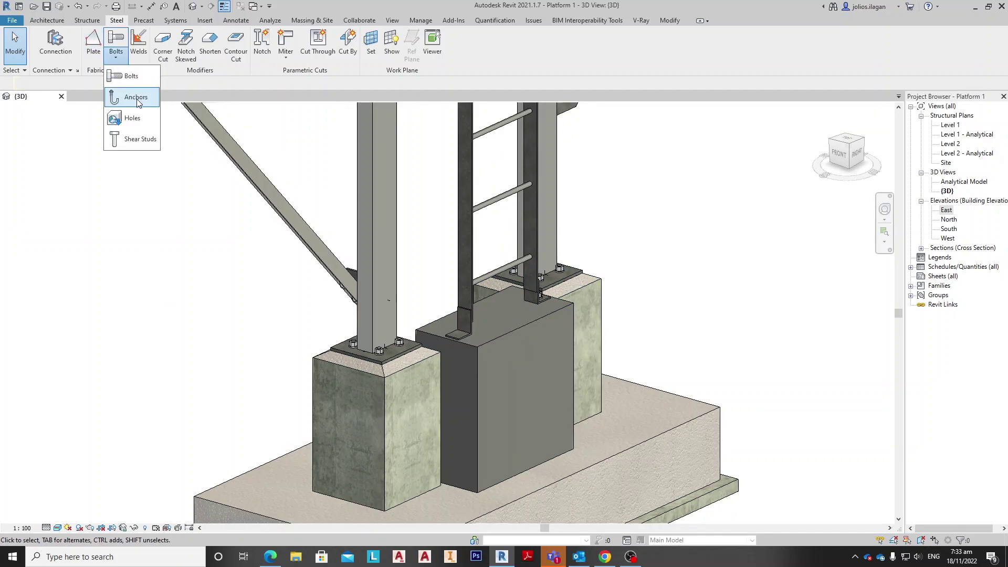
pyautogui.click(138, 102)
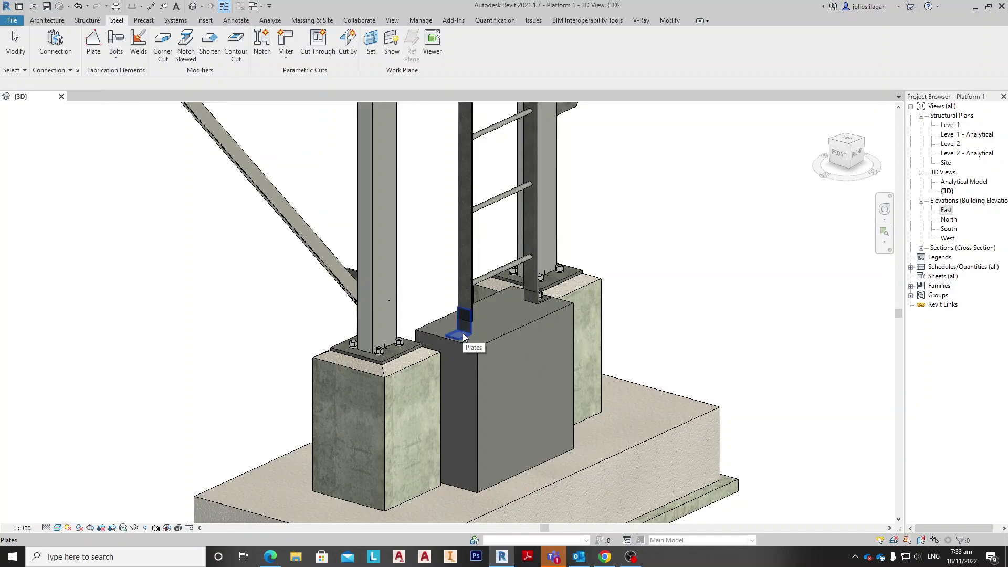
pyautogui.scroll(3, 460, 342)
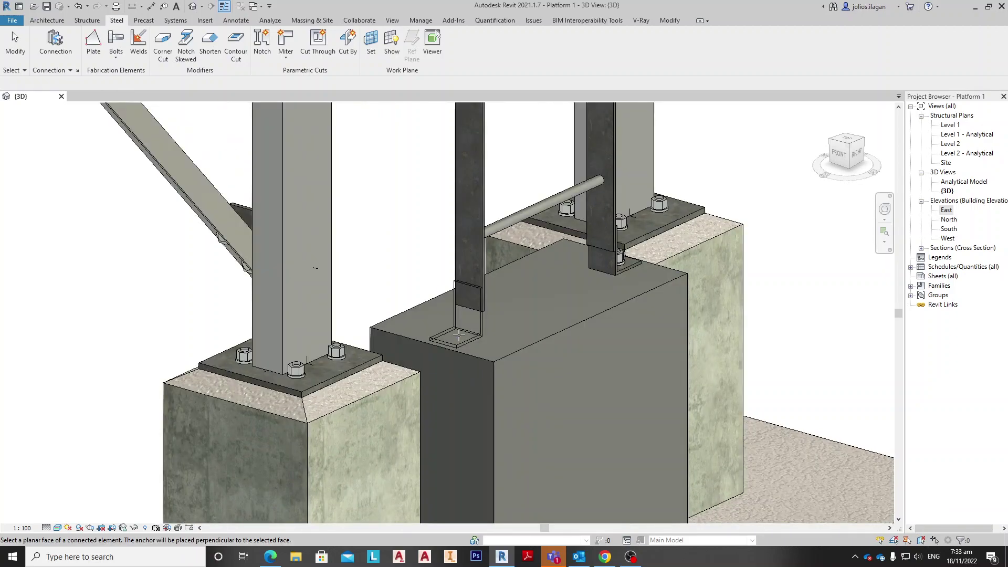
pyautogui.click(461, 345)
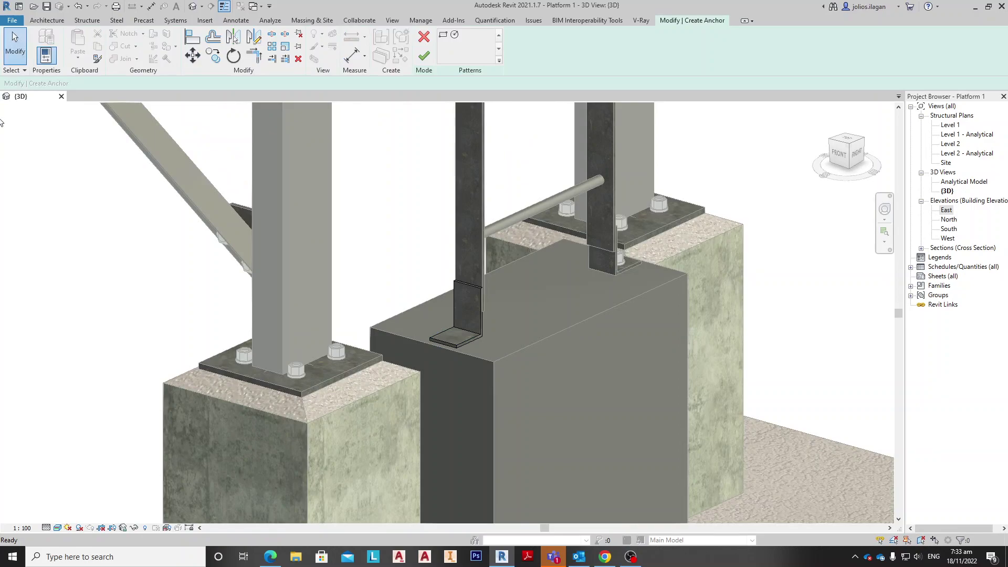
# Step: Open the Level 1 structural plan and tile it beside the 3D view, focused on the platform grids
pyautogui.doubleClick(958, 126)
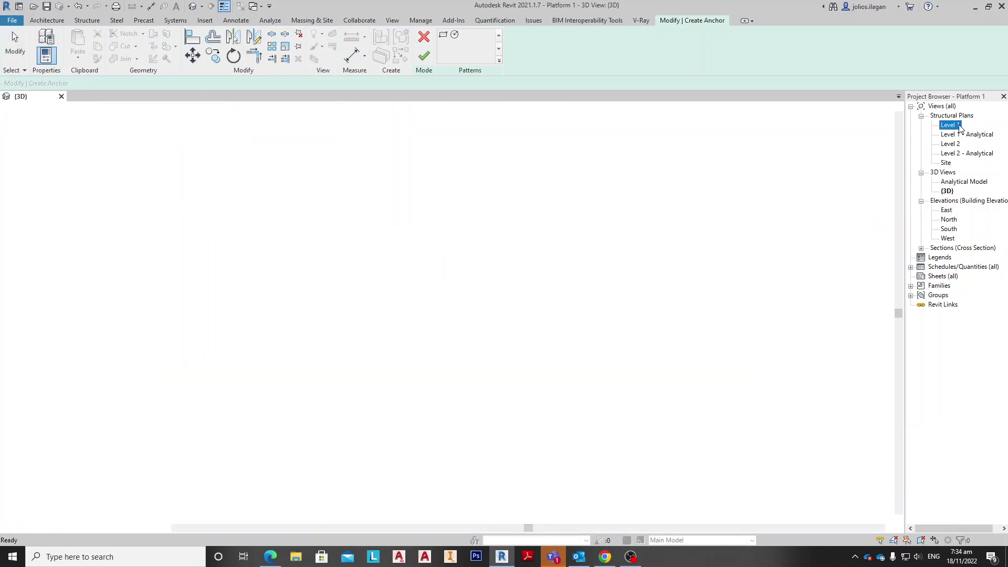
pyautogui.press('w')
pyautogui.press('t')
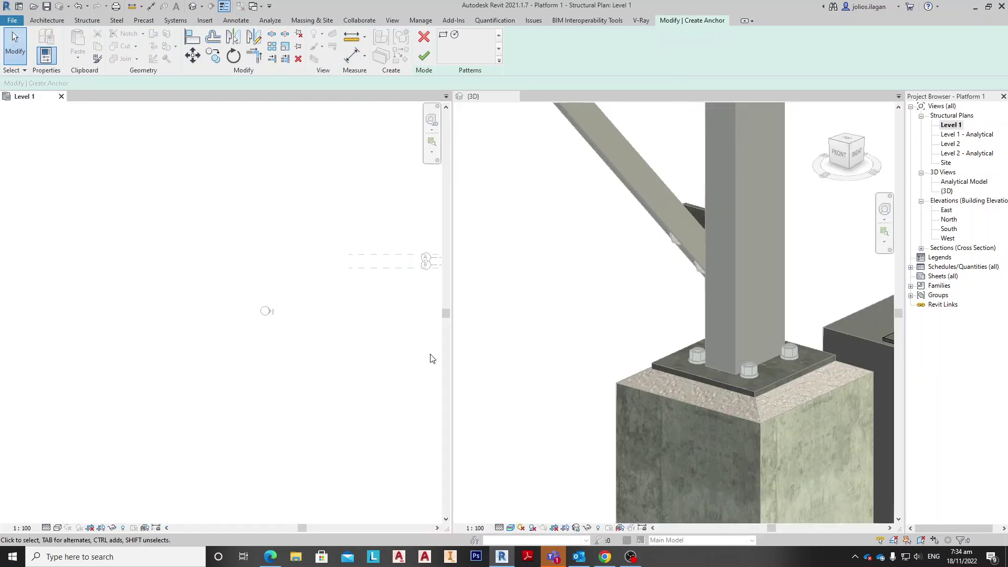
pyautogui.scroll(6, 283, 326)
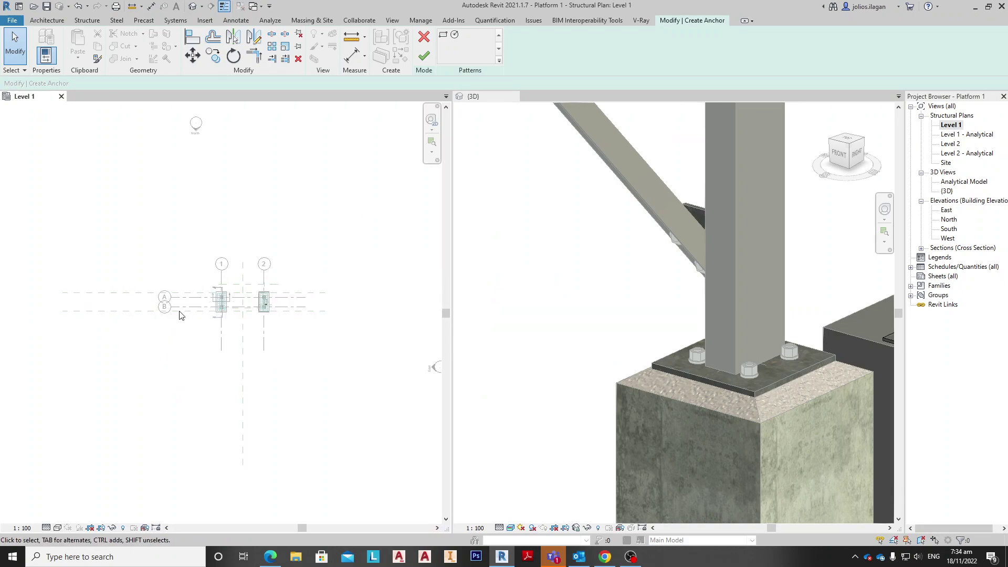
# Step: Sketch a rectangular anchor pattern about 65 by 74 mm over the ladder's base plate in the Level 1 plan and finish it
pyautogui.scroll(4, 283, 287)
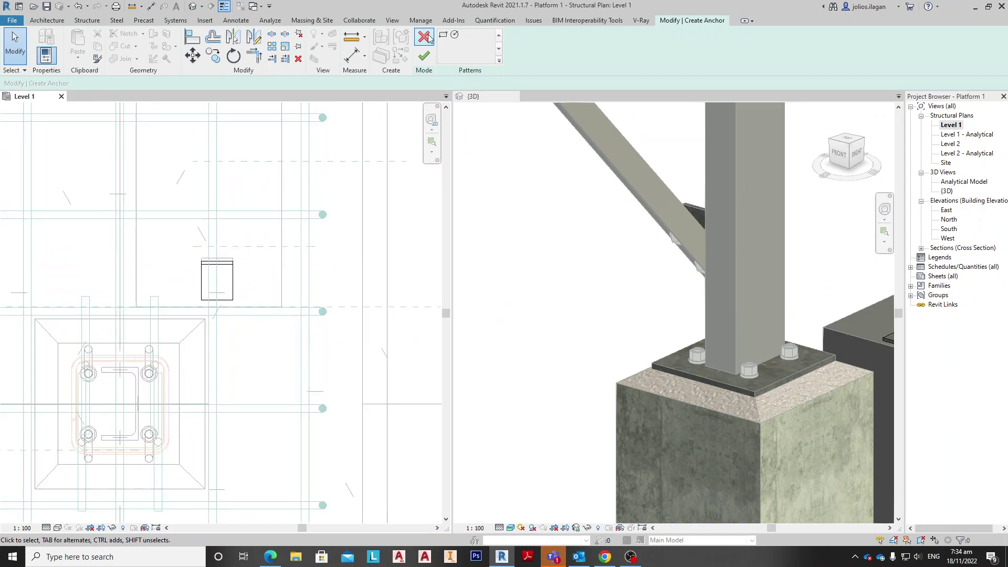
pyautogui.scroll(3, 203, 270)
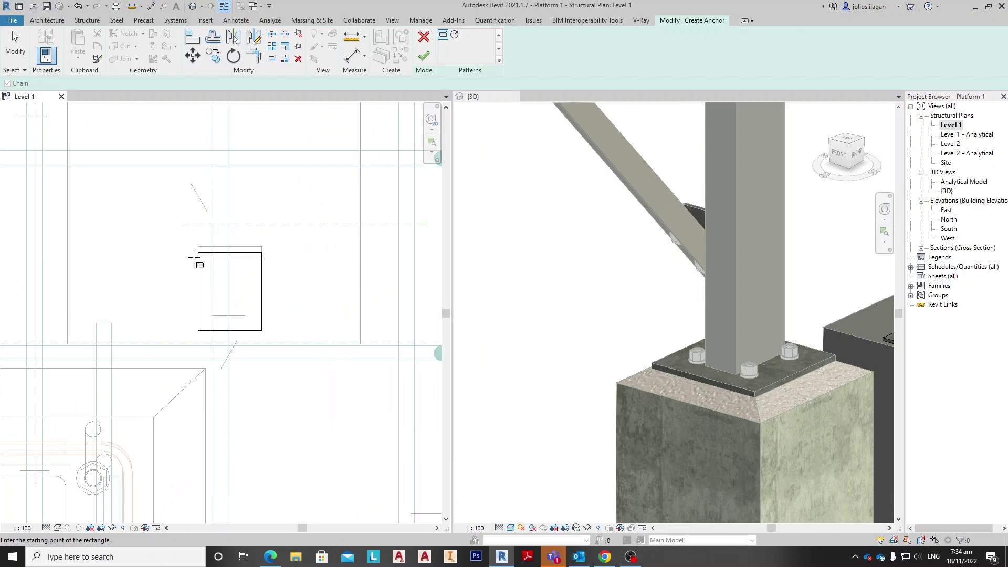
pyautogui.click(262, 331)
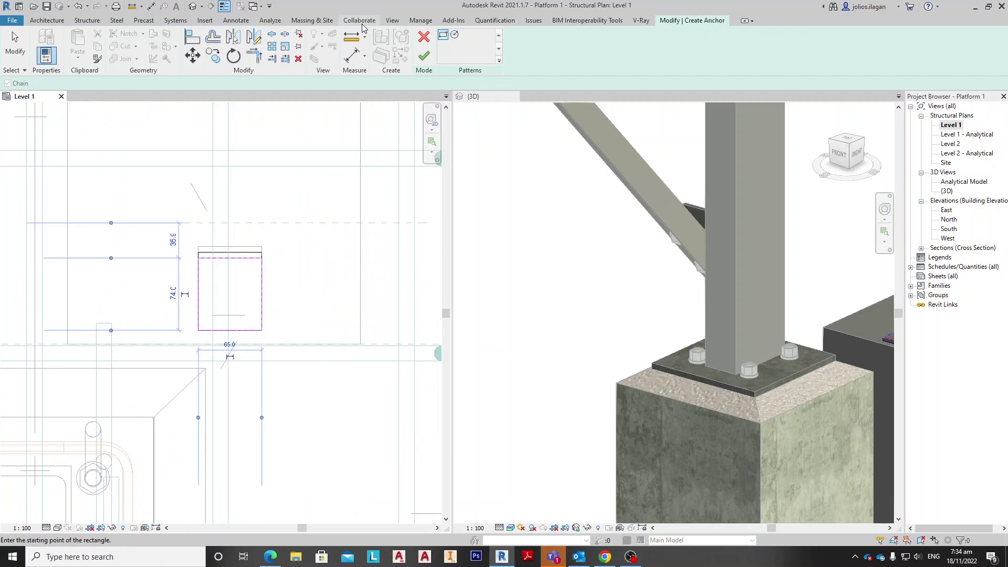
pyautogui.click(424, 57)
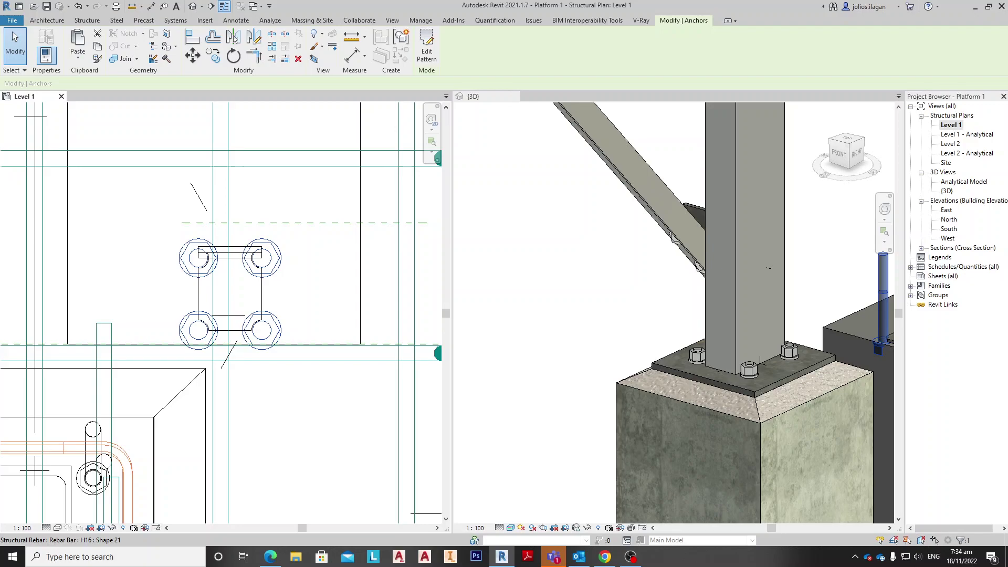
# Step: Reduce the anchor pattern to a single anchor centred on the ladder's base plate and deselect it
pyautogui.hotkey('ctrl', 'z')
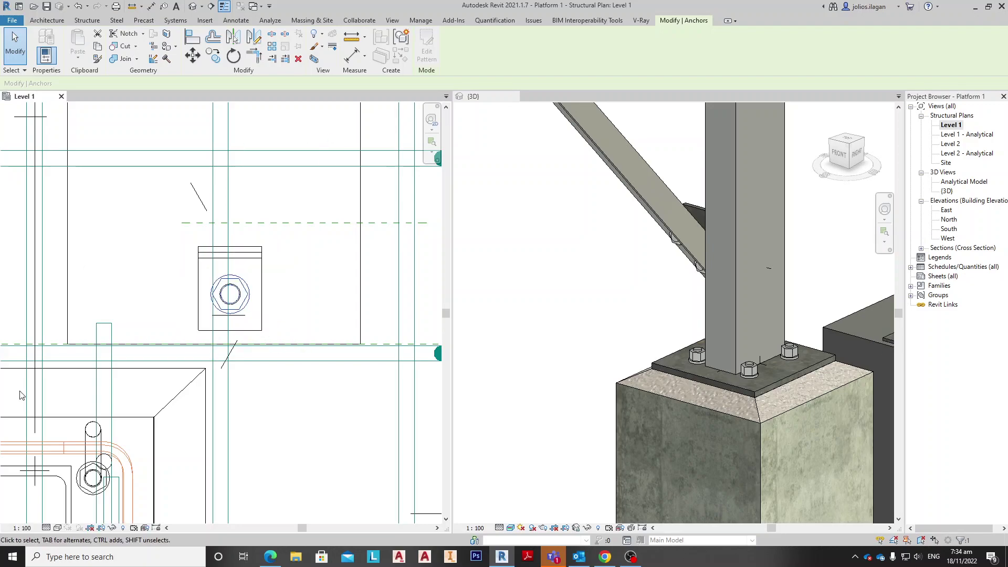
pyautogui.scroll(-4, 602, 300)
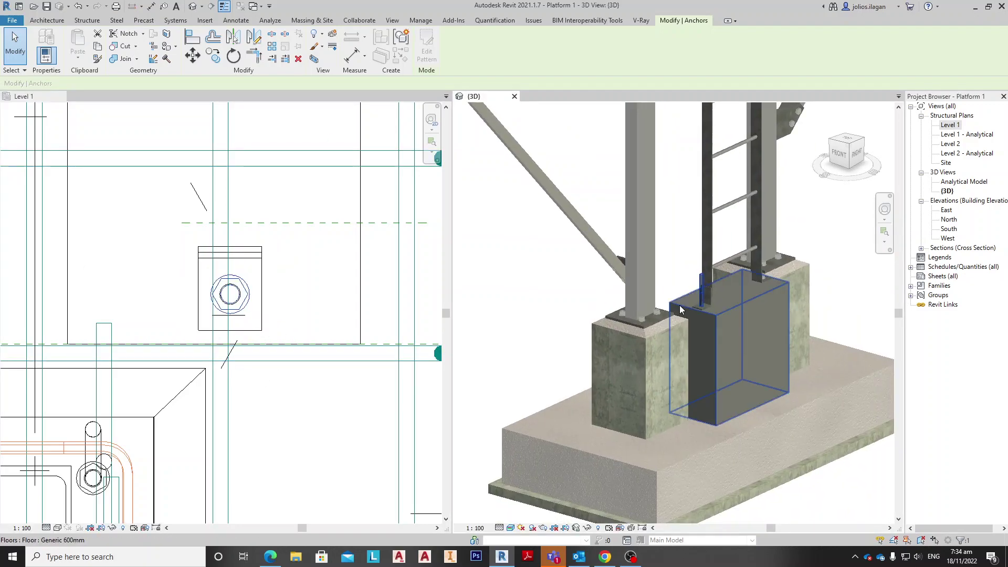
pyautogui.scroll(4, 723, 324)
pyautogui.press('Escape')
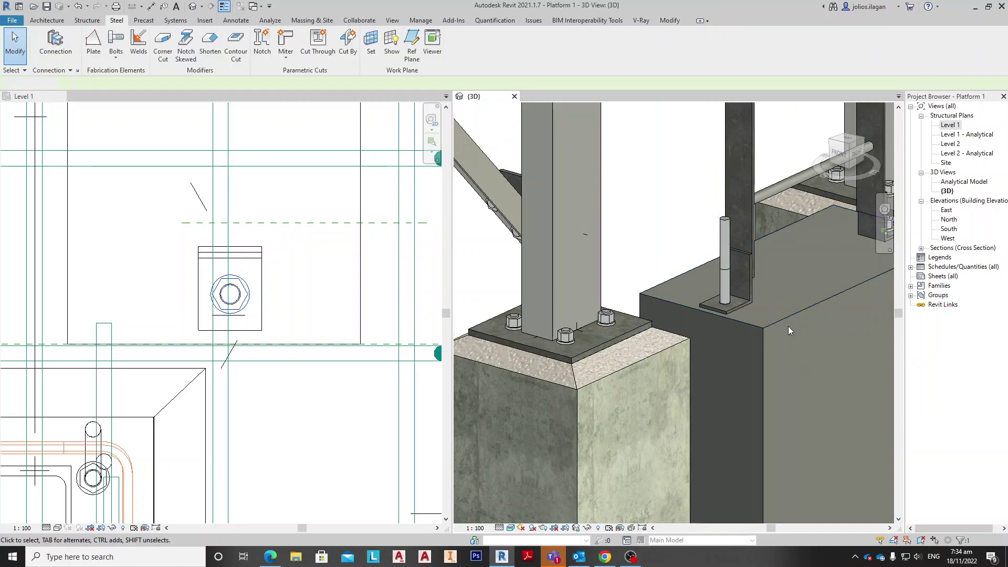
pyautogui.moveTo(768, 346); pyautogui.dragTo(691, 329, button='middle')
pyautogui.scroll(-1, 722, 331)
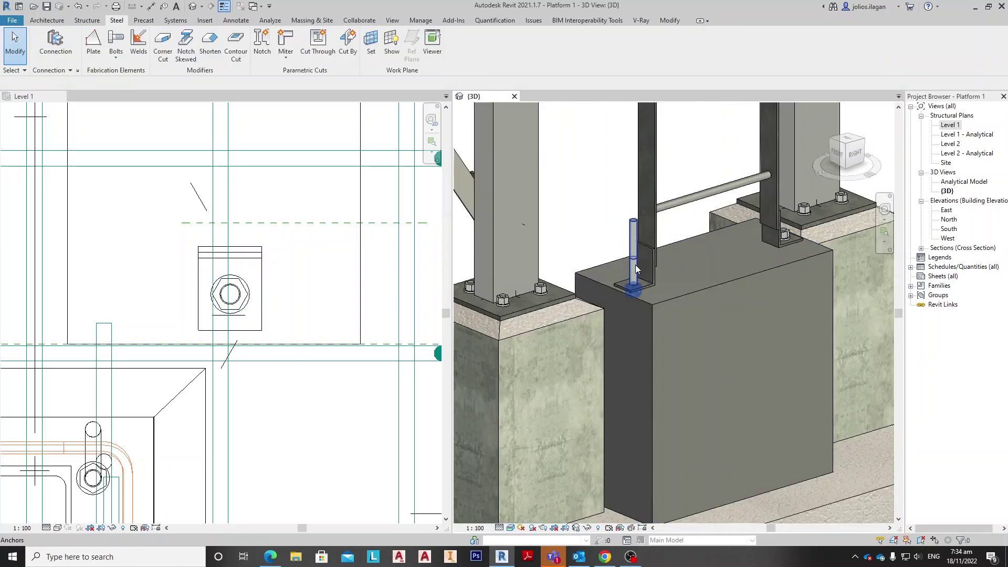
# Step: Invert the base plate's anchor so that its rod runs down into the concrete plinth
pyautogui.click(636, 267)
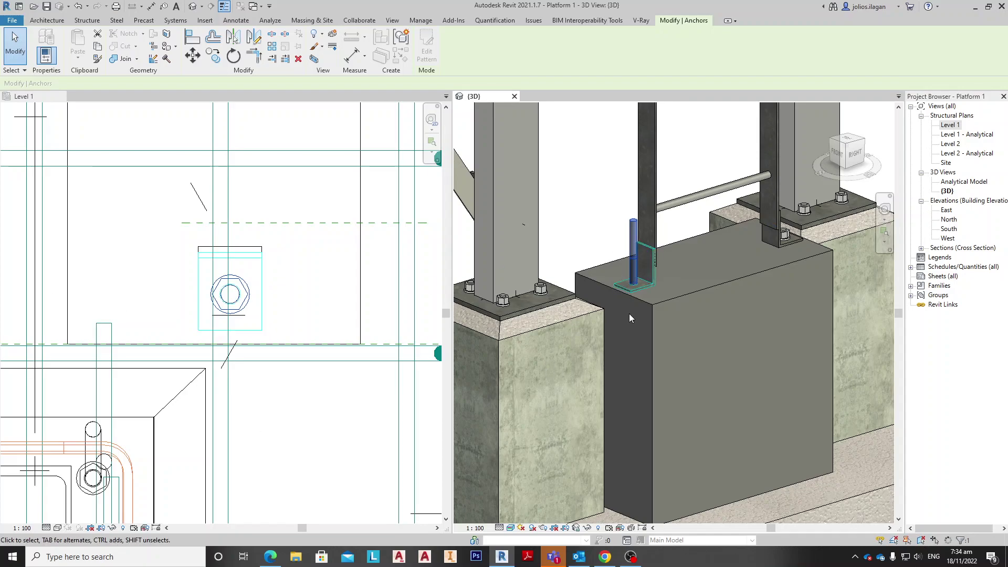
pyautogui.click(561, 270)
pyautogui.scroll(-2, 708, 387)
pyautogui.keyDown('shift'); pyautogui.moveTo(707, 387); pyautogui.dragTo(571, 430, button='middle'); pyautogui.keyUp('shift')
pyautogui.scroll(2, 540, 241)
pyautogui.scroll(-1, 555, 289)
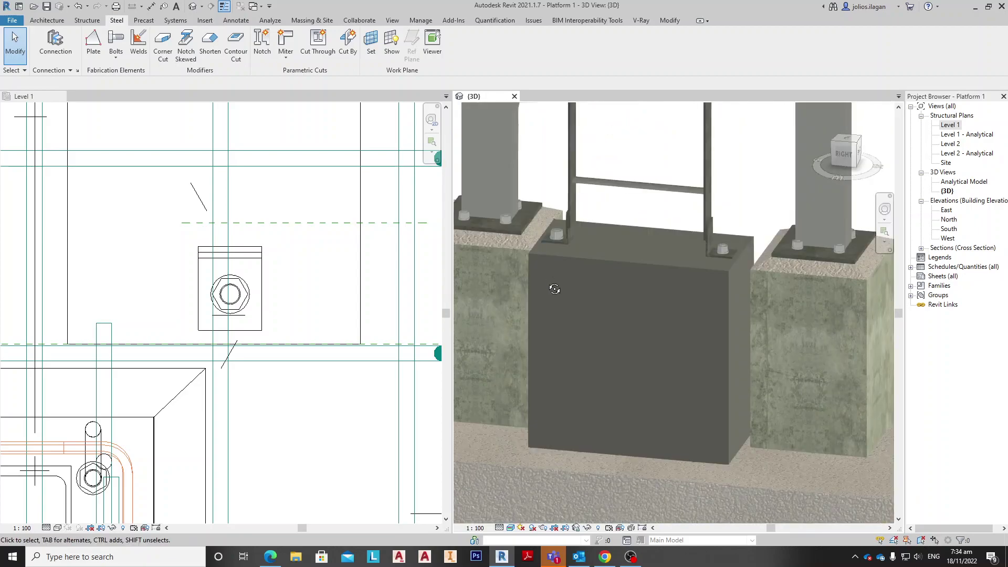
# Step: Start a bolt connection between the ladder's base angle and its upright, on the angle's vertical face
pyautogui.keyDown('shift'); pyautogui.moveTo(555, 290); pyautogui.dragTo(626, 306, button='middle'); pyautogui.keyUp('shift')
pyautogui.scroll(4, 615, 280)
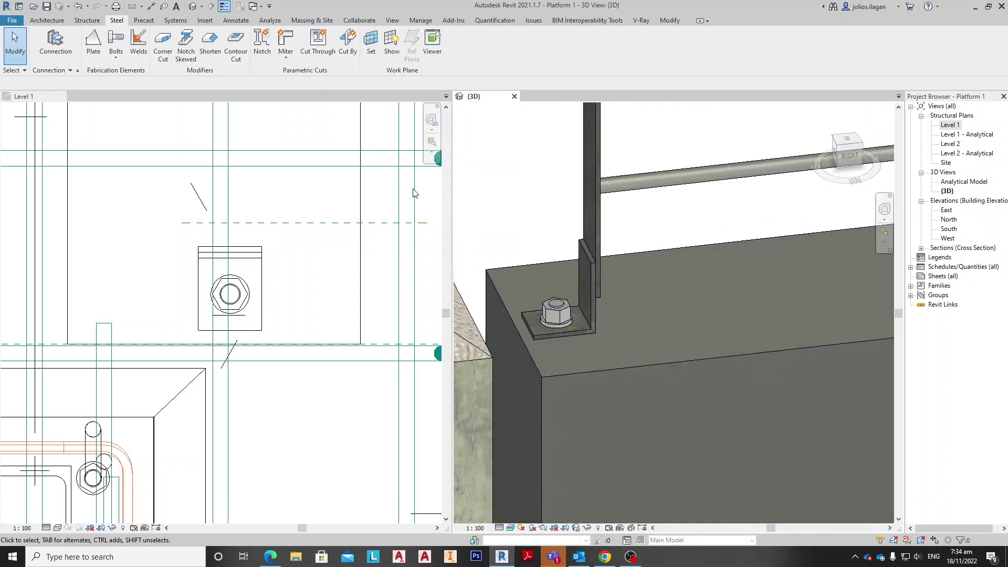
pyautogui.click(121, 55)
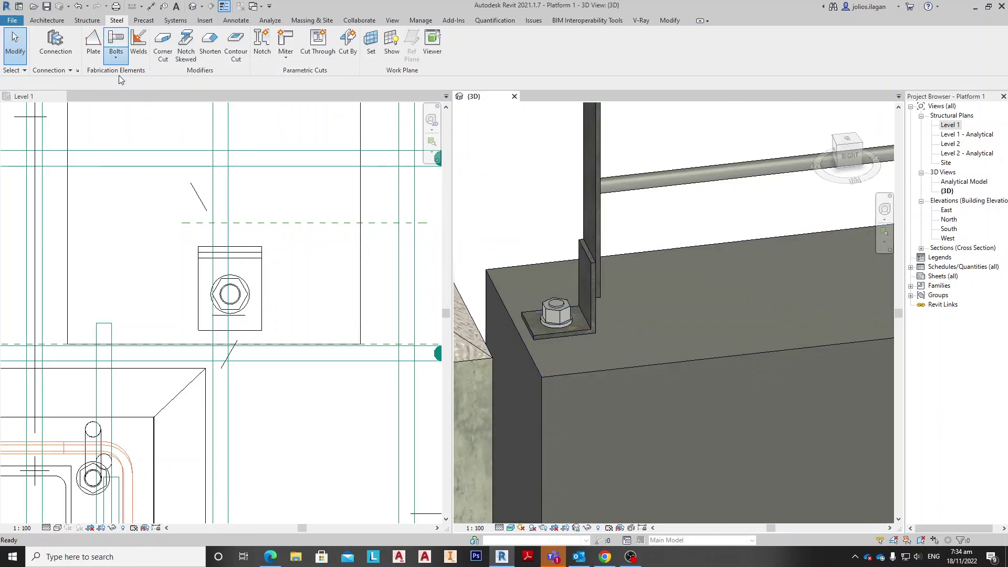
pyautogui.click(592, 271)
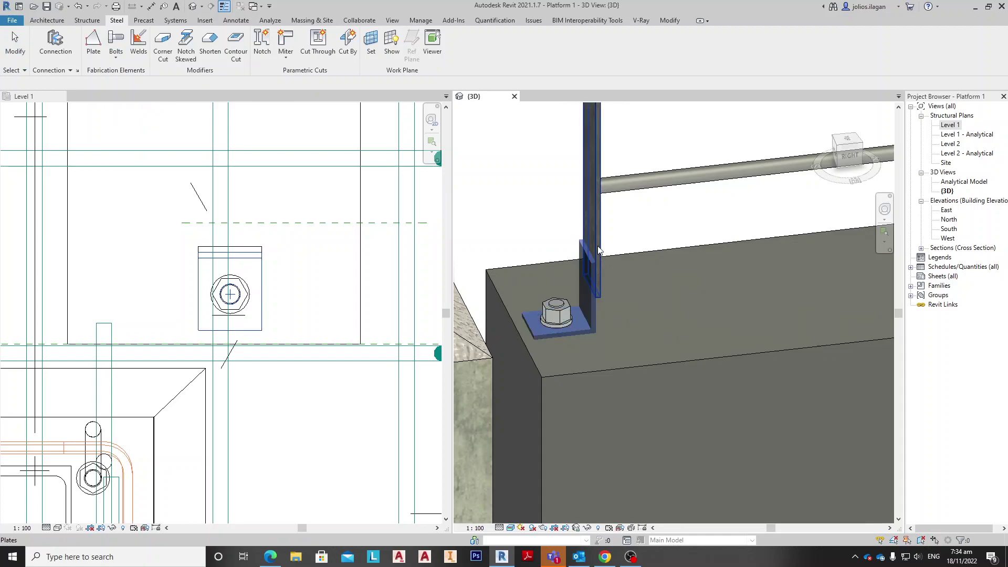
pyautogui.click(594, 229)
pyautogui.keyDown('shift'); pyautogui.moveTo(576, 297); pyautogui.dragTo(607, 306, button='middle'); pyautogui.keyUp('shift')
pyautogui.press('Return')
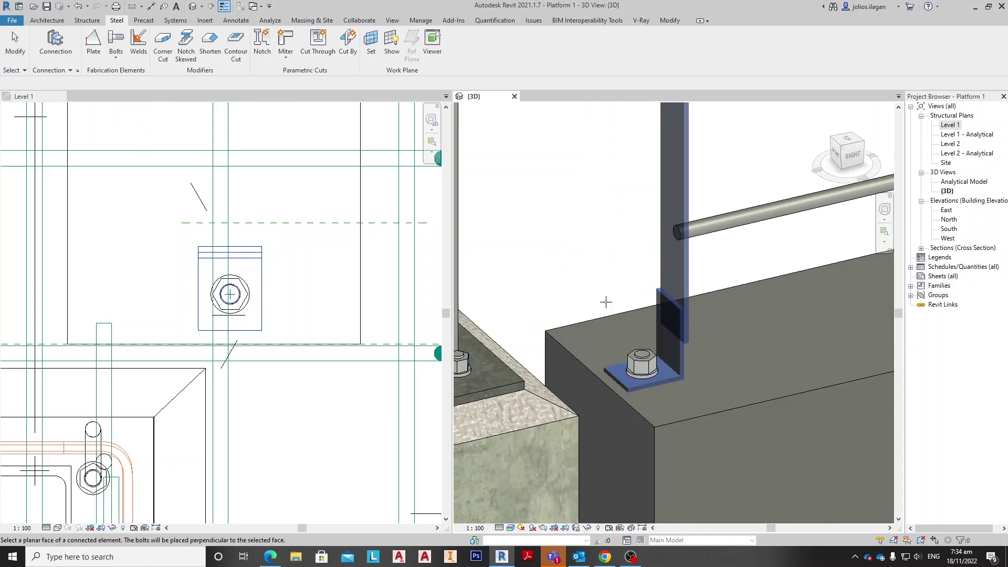
pyautogui.click(660, 296)
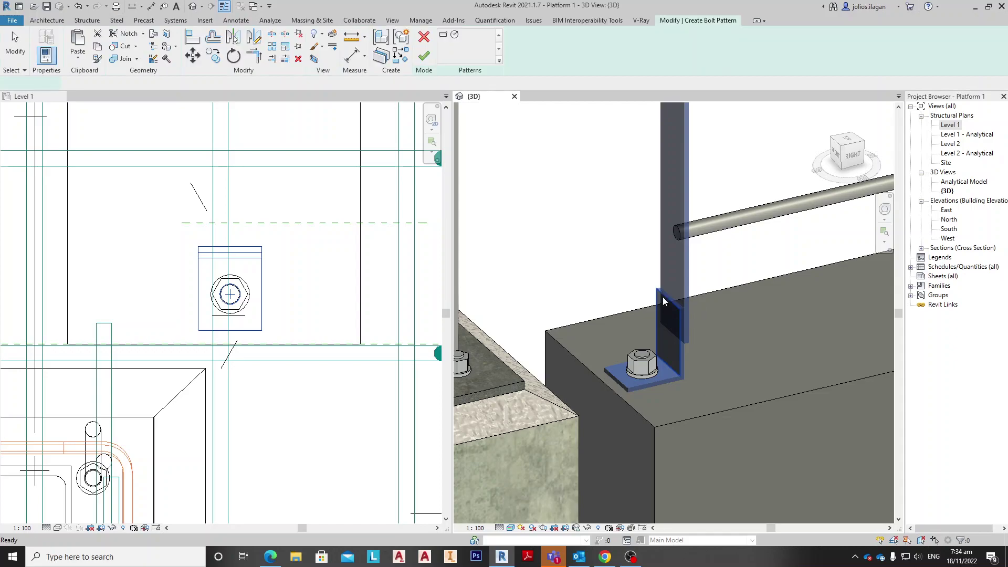
# Step: Open the South elevation beside the 3D view, focused on the ladder's base angle
pyautogui.scroll(-5, 352, 212)
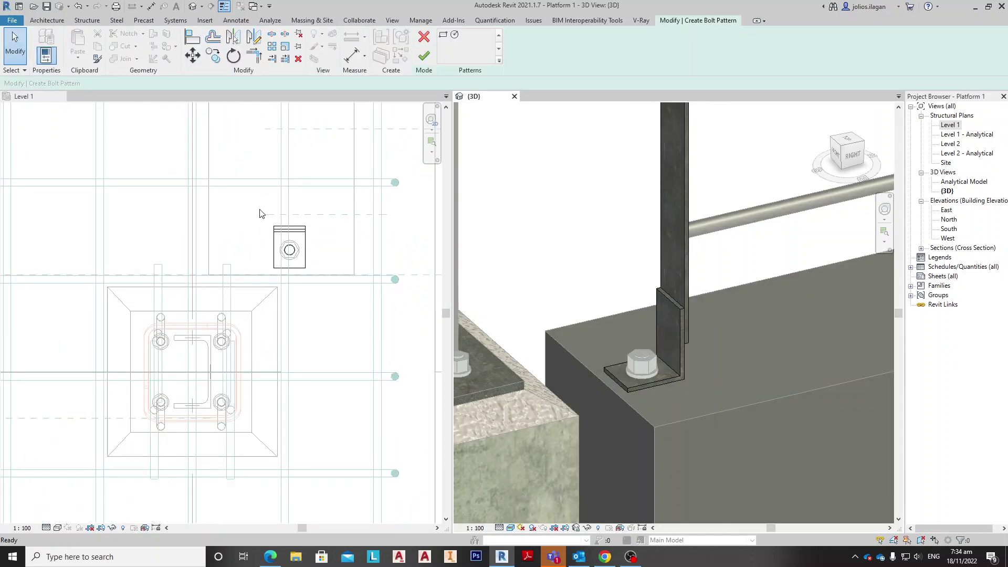
pyautogui.doubleClick(947, 210)
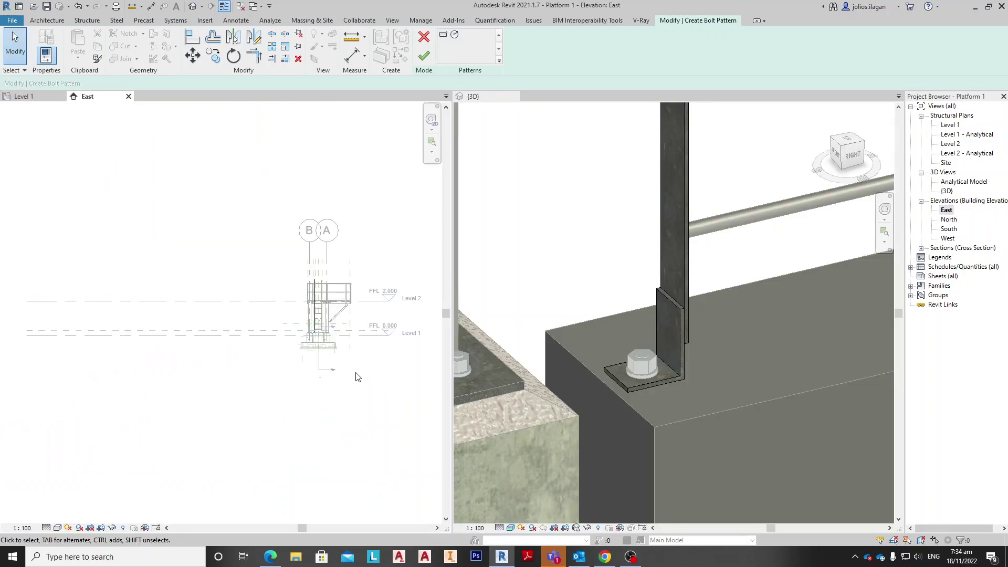
pyautogui.scroll(3, 356, 377)
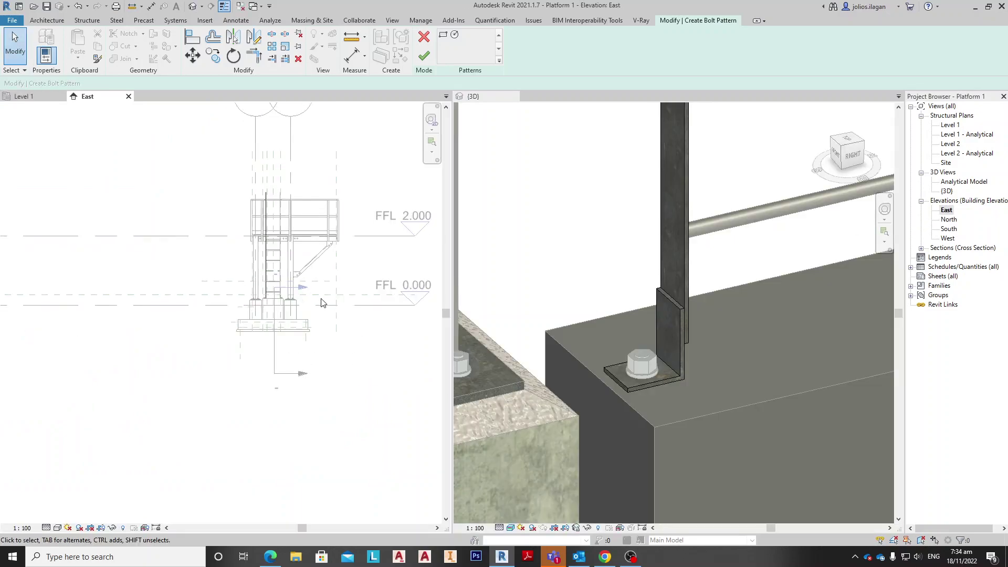
pyautogui.doubleClick(953, 230)
pyautogui.scroll(10, 282, 347)
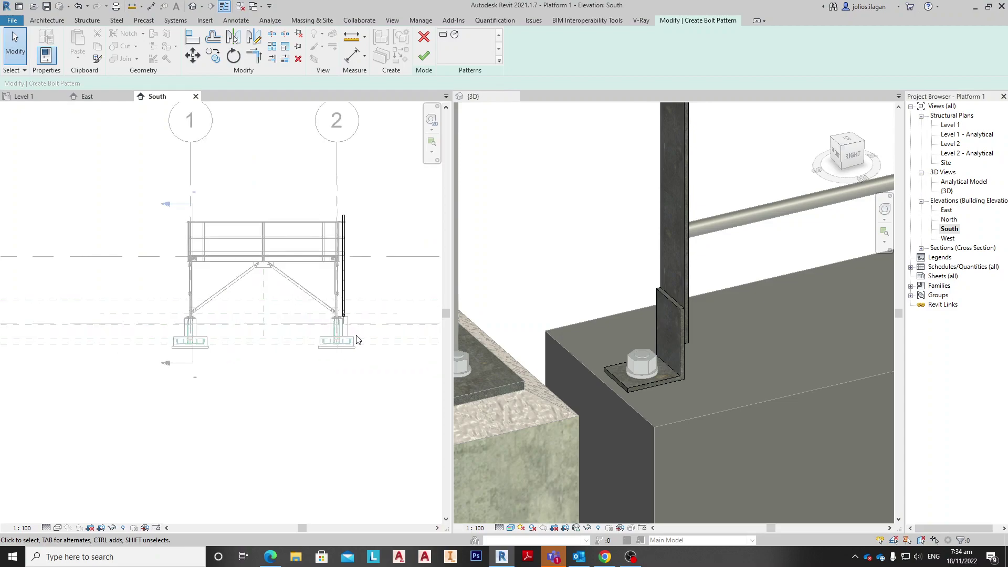
pyautogui.moveTo(282, 204); pyautogui.dragTo(290, 309, button='middle')
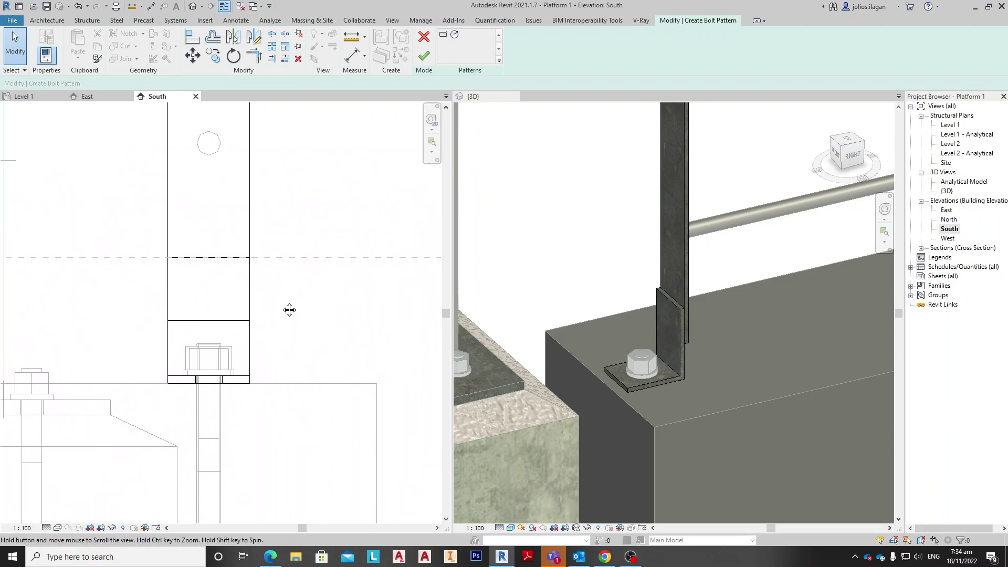
pyautogui.moveTo(218, 319); pyautogui.dragTo(217, 309, button='middle')
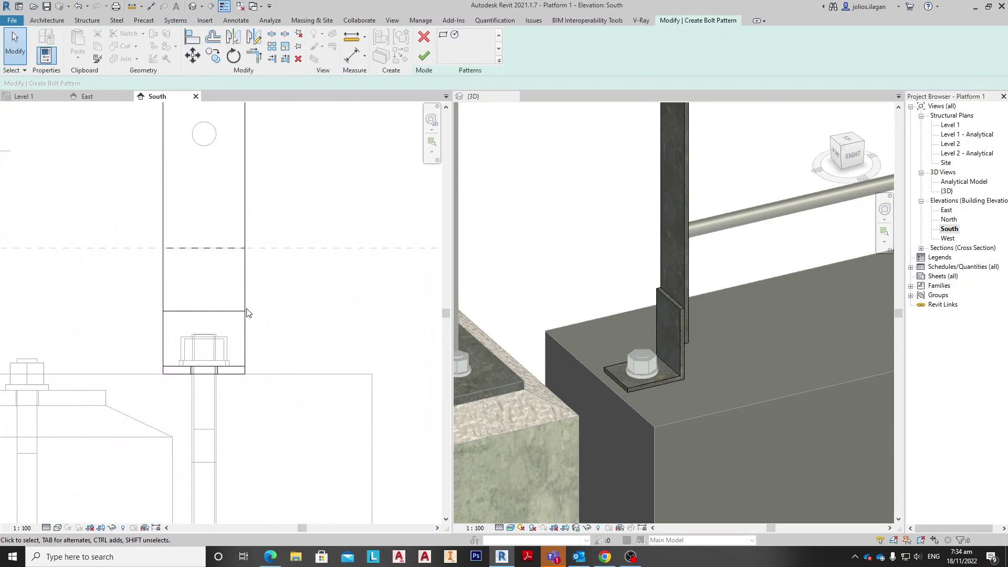
pyautogui.scroll(-2, 198, 282)
pyautogui.scroll(1, 198, 260)
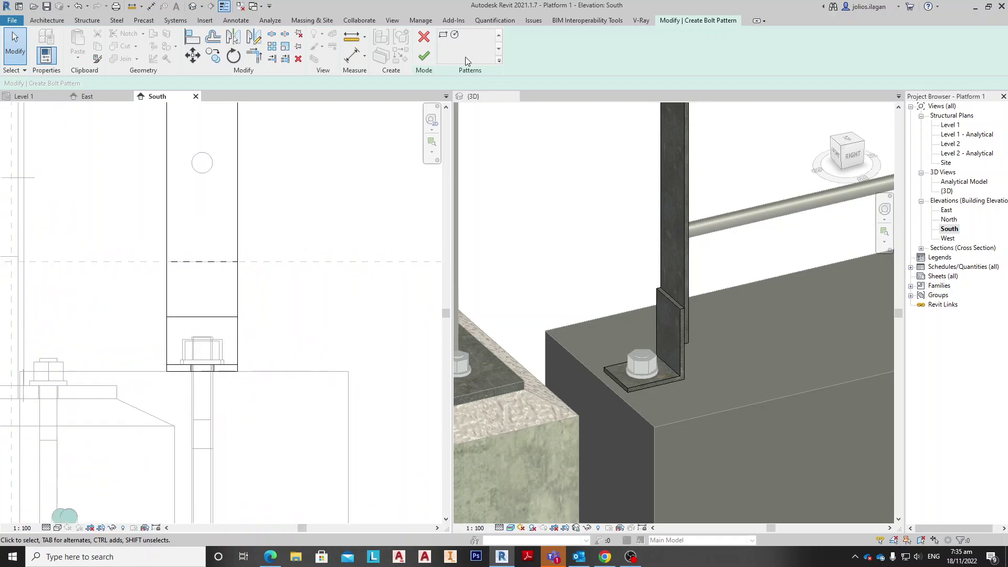
# Step: Sketch a rectangular bolt pattern about 65 by 50 mm where the base angle overlaps the ladder upright and finish it
pyautogui.click(444, 37)
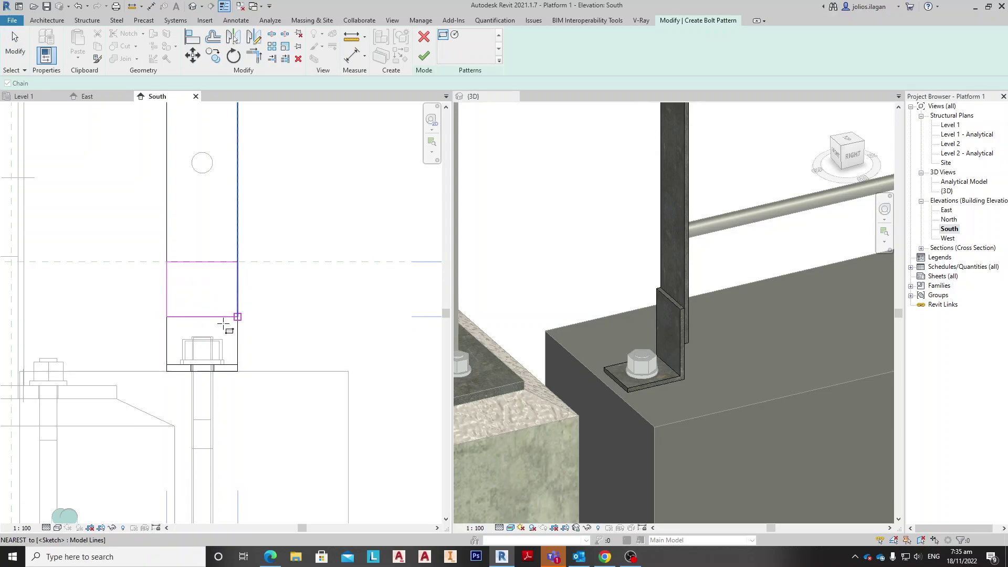
pyautogui.click(224, 325)
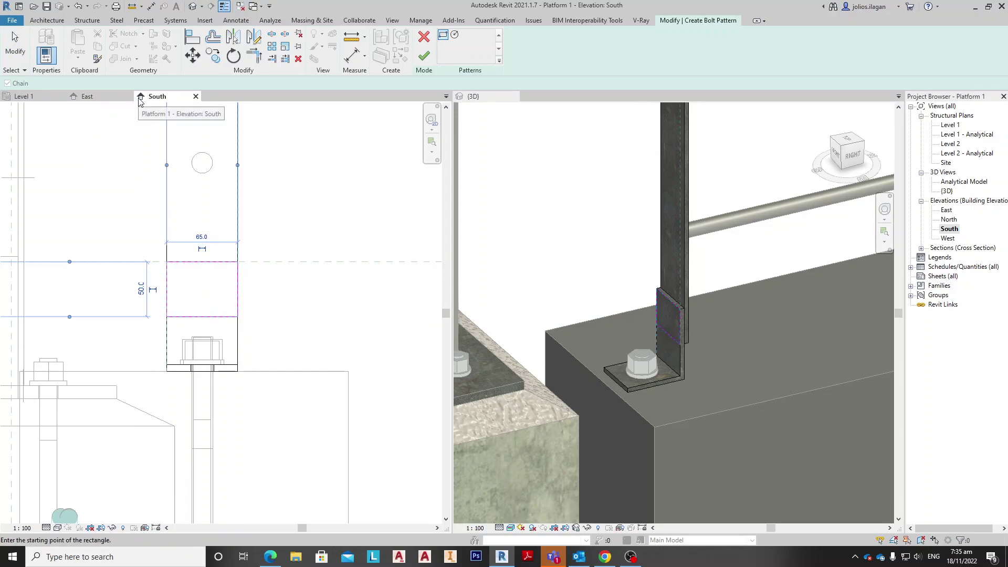
pyautogui.click(423, 55)
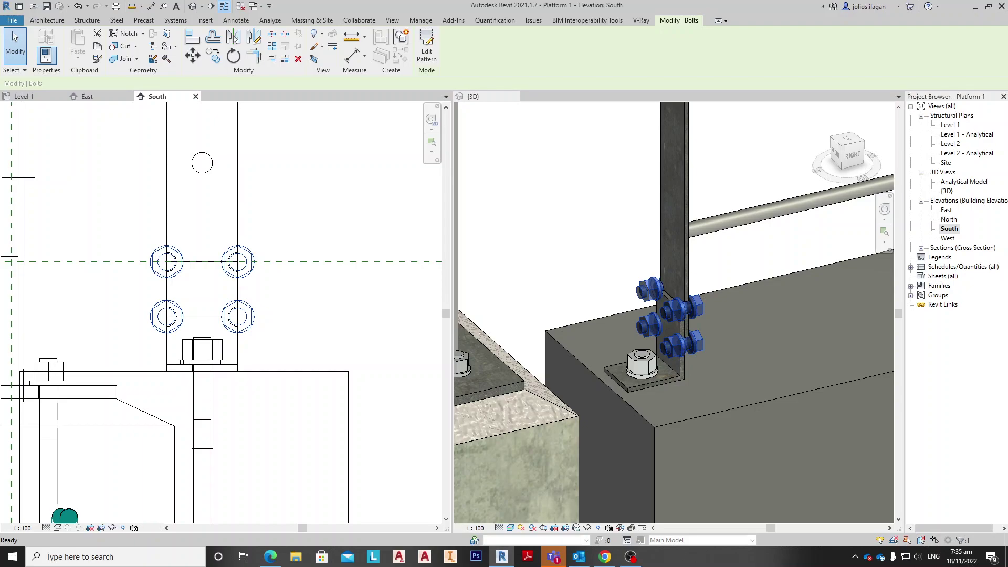
# Step: Set the standard of the new bolts to ASTM A325 in their properties
pyautogui.moveTo(0, 84); pyautogui.dragTo(107, 104)
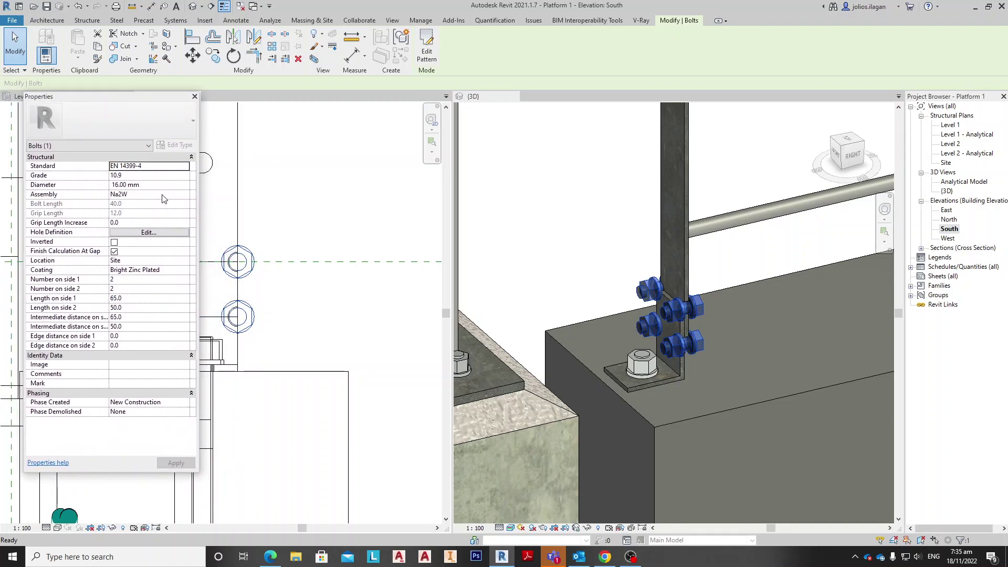
pyautogui.click(184, 168)
pyautogui.scroll(-8, 173, 195)
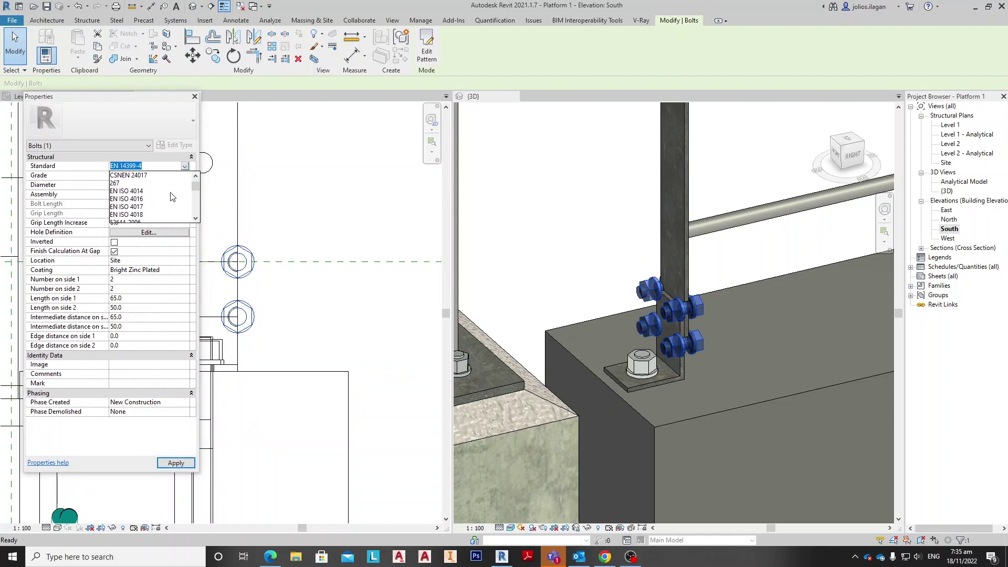
pyautogui.scroll(-5, 173, 199)
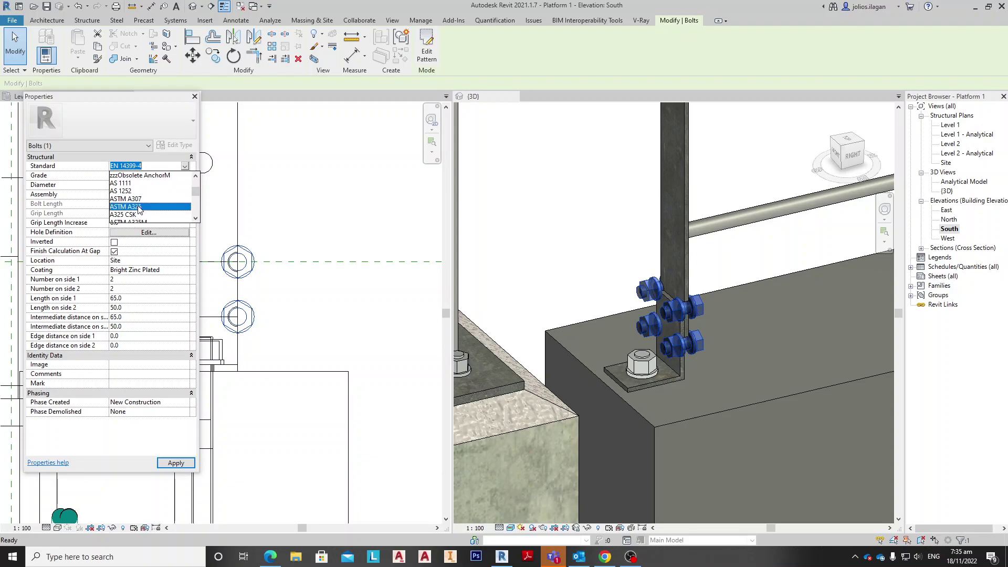
pyautogui.click(138, 207)
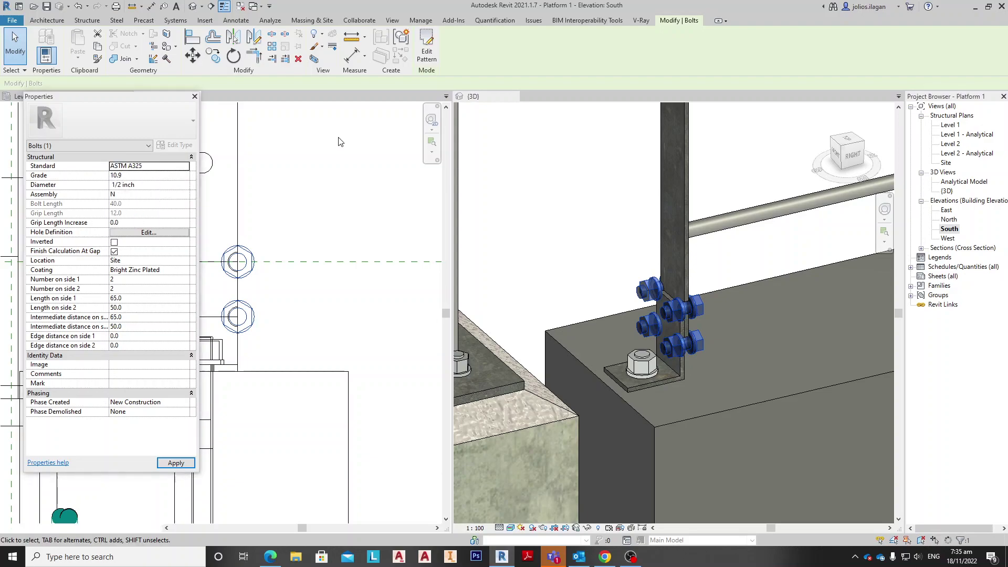
# Step: Set the bolts' diameter to 5/8 inch and their assembly to NaW, and apply the changes
pyautogui.click(167, 189)
pyautogui.click(186, 186)
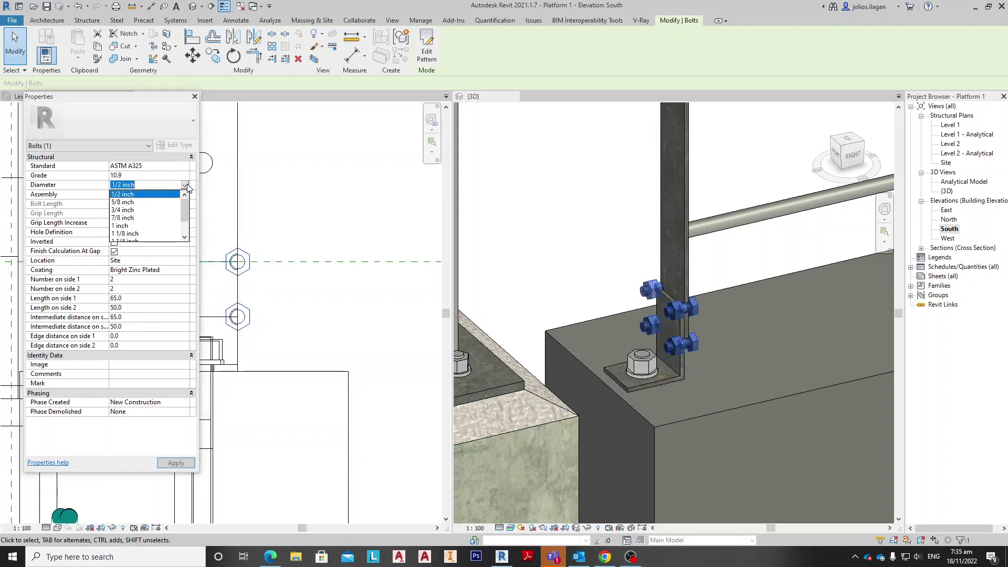
pyautogui.click(126, 202)
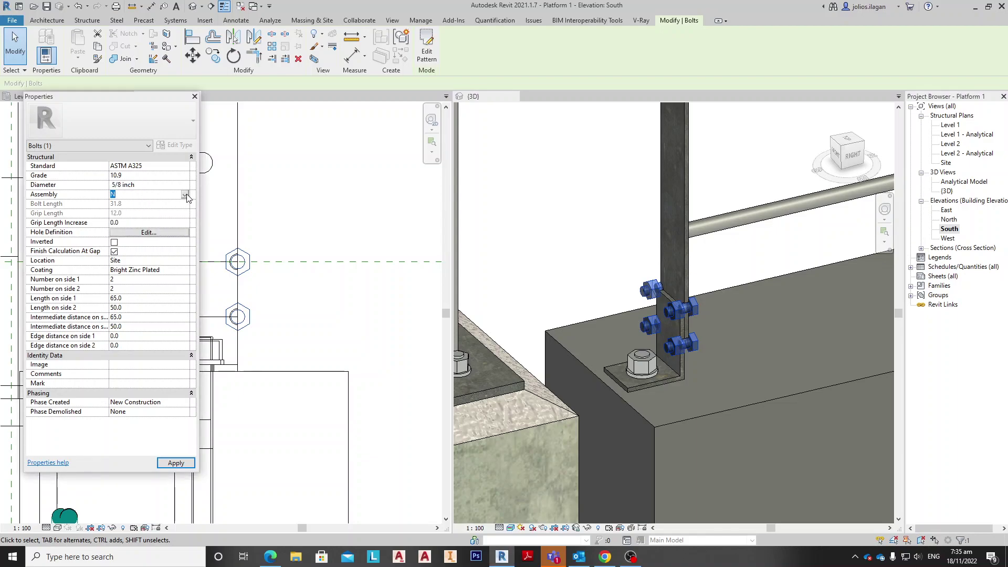
pyautogui.click(185, 196)
pyautogui.click(132, 227)
pyautogui.click(177, 464)
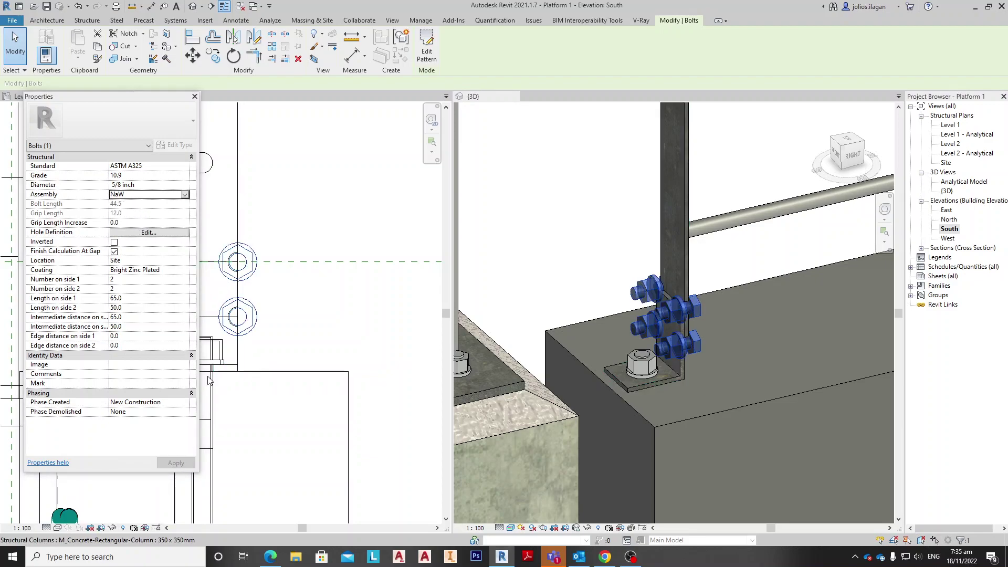
# Step: Set the number of bolts to 1 on both sides and invert the remaining bolt
pyautogui.click(135, 279)
pyautogui.write('1')
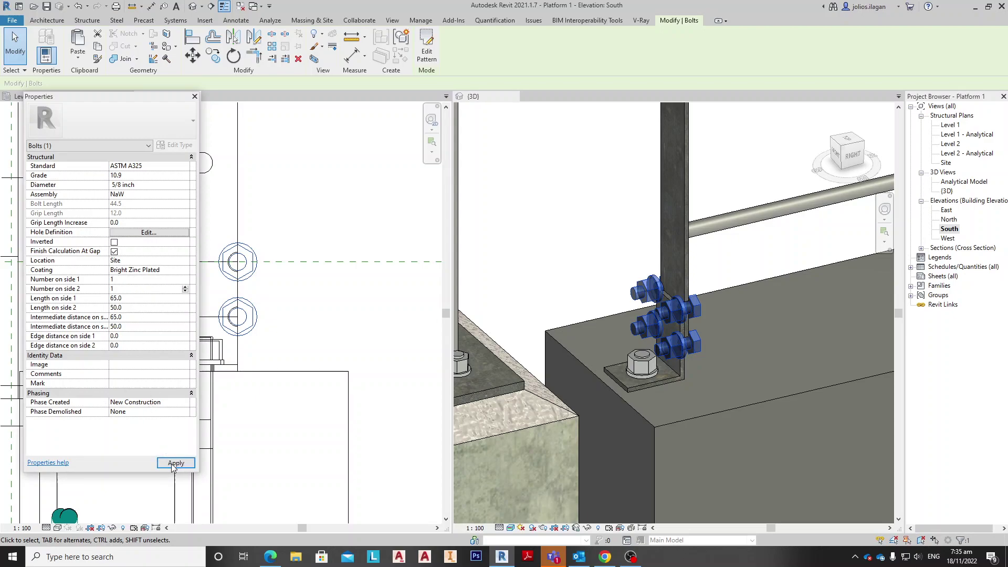
pyautogui.click(175, 460)
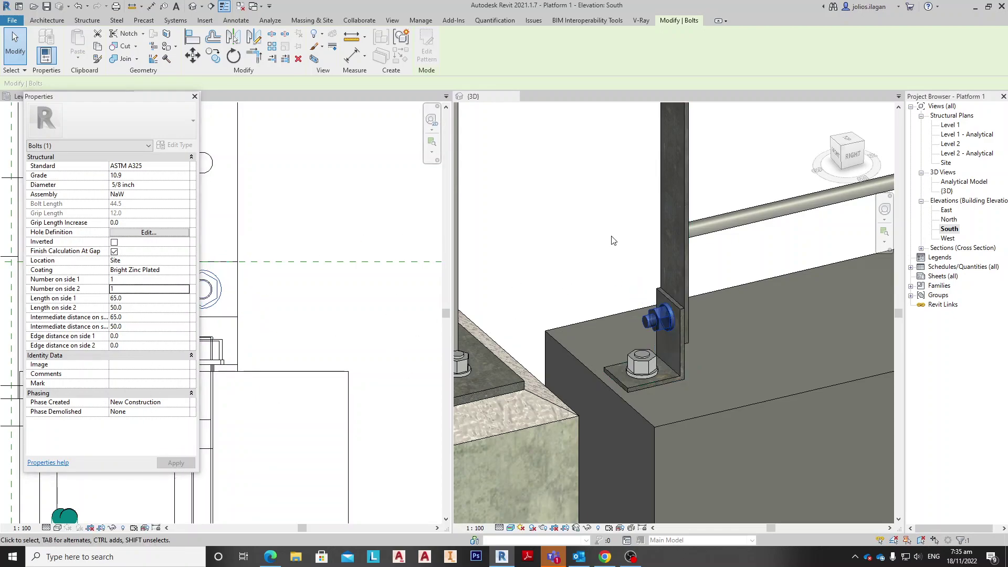
pyautogui.click(115, 242)
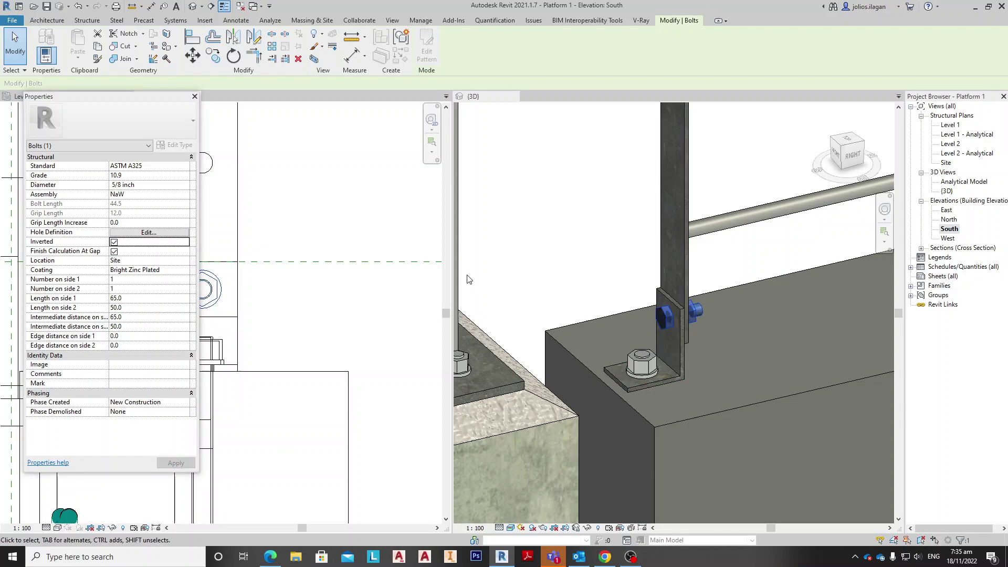
# Step: Sketch a rectangular bolt pattern about 65 by 50 mm joining the other ladder upright to its base angle and finish it
pyautogui.scroll(-3, 556, 225)
pyautogui.press('Escape')
pyautogui.keyDown('shift'); pyautogui.moveTo(719, 349); pyautogui.dragTo(641, 362, button='middle'); pyautogui.keyUp('shift')
pyautogui.moveTo(761, 213); pyautogui.dragTo(757, 241, button='middle')
pyautogui.keyDown('shift'); pyautogui.moveTo(780, 390); pyautogui.dragTo(740, 383, button='middle'); pyautogui.keyUp('shift')
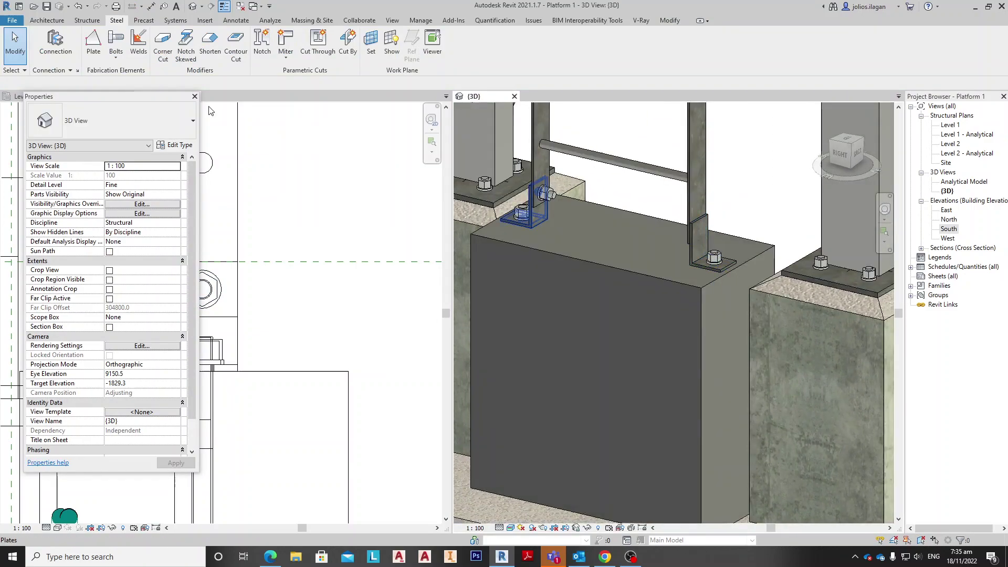
pyautogui.click(116, 42)
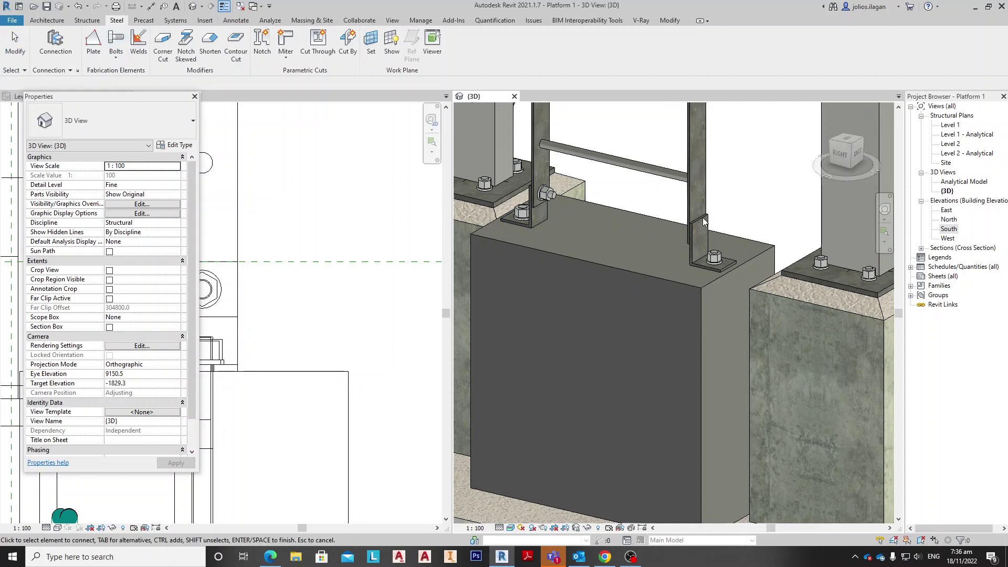
pyautogui.scroll(2, 704, 221)
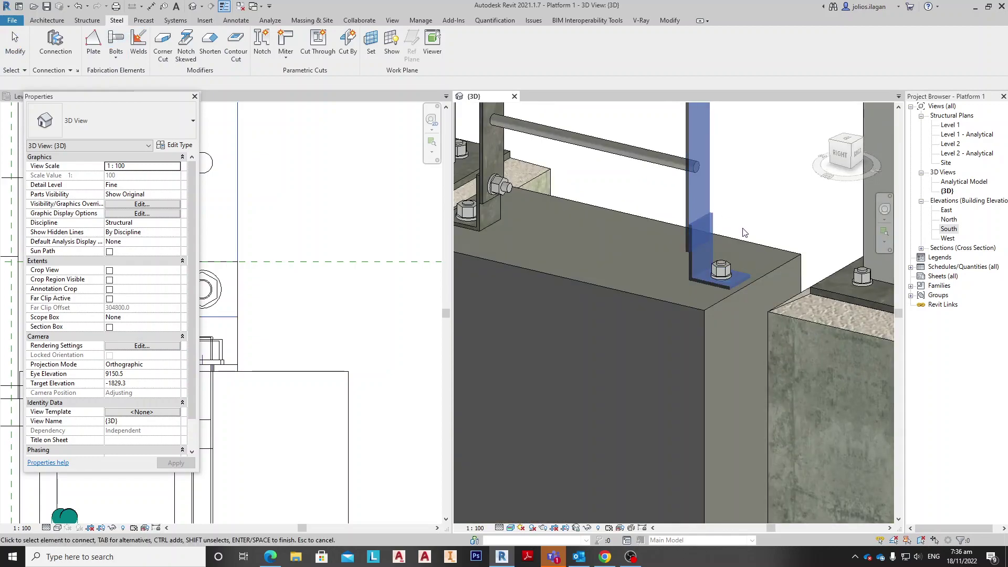
pyautogui.click(713, 223)
pyautogui.click(329, 265)
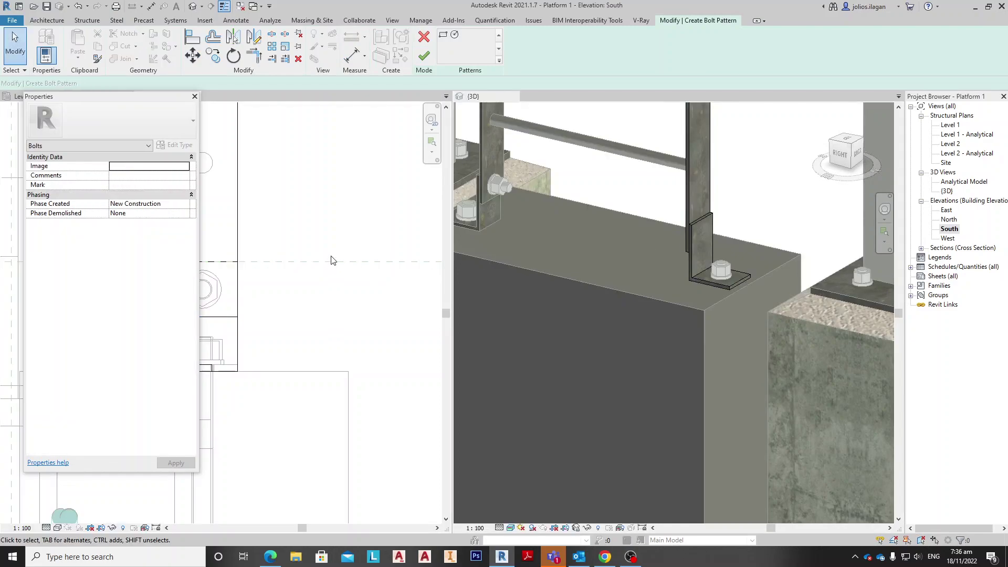
pyautogui.click(444, 36)
pyautogui.scroll(2, 260, 292)
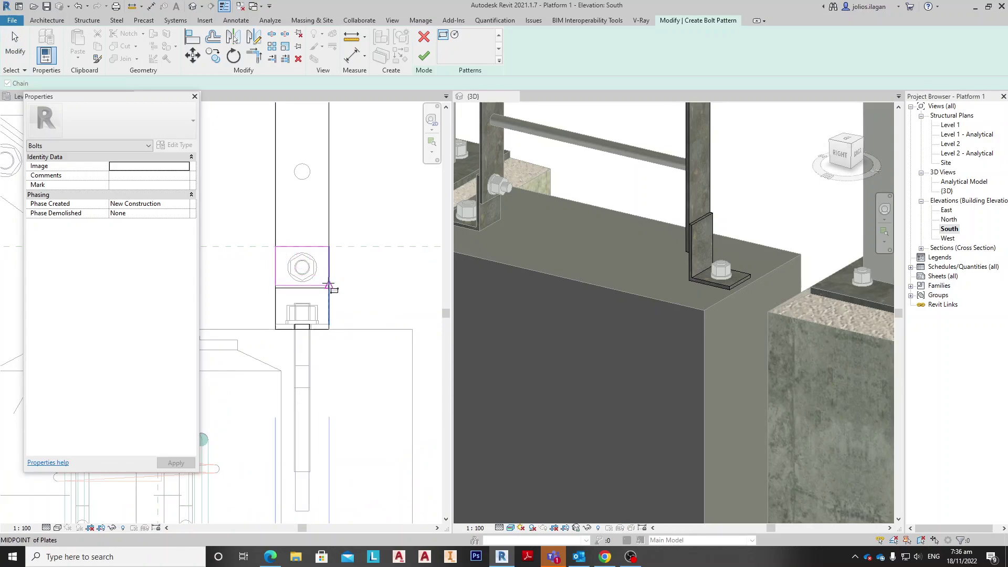
pyautogui.click(329, 287)
pyautogui.click(328, 288)
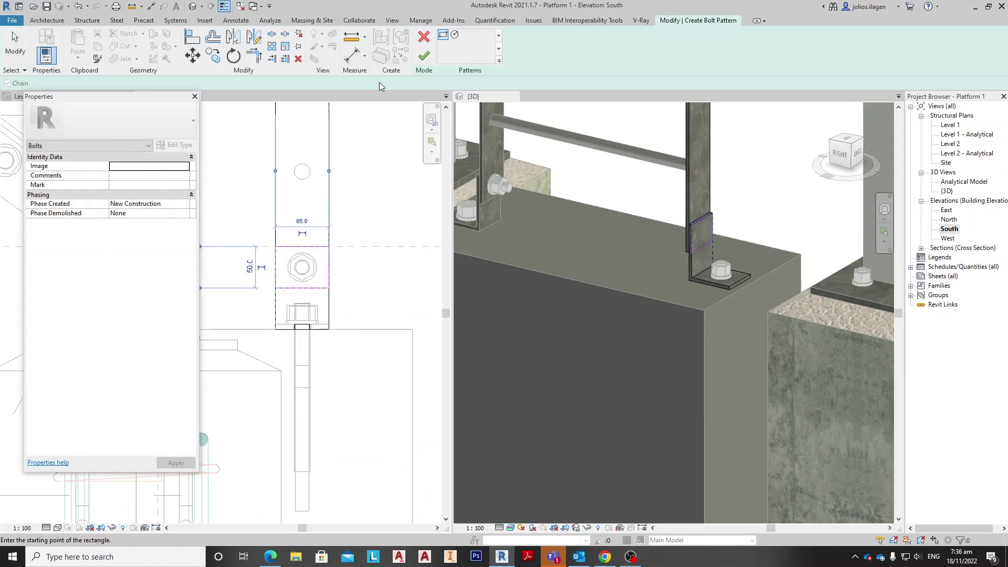
pyautogui.click(425, 55)
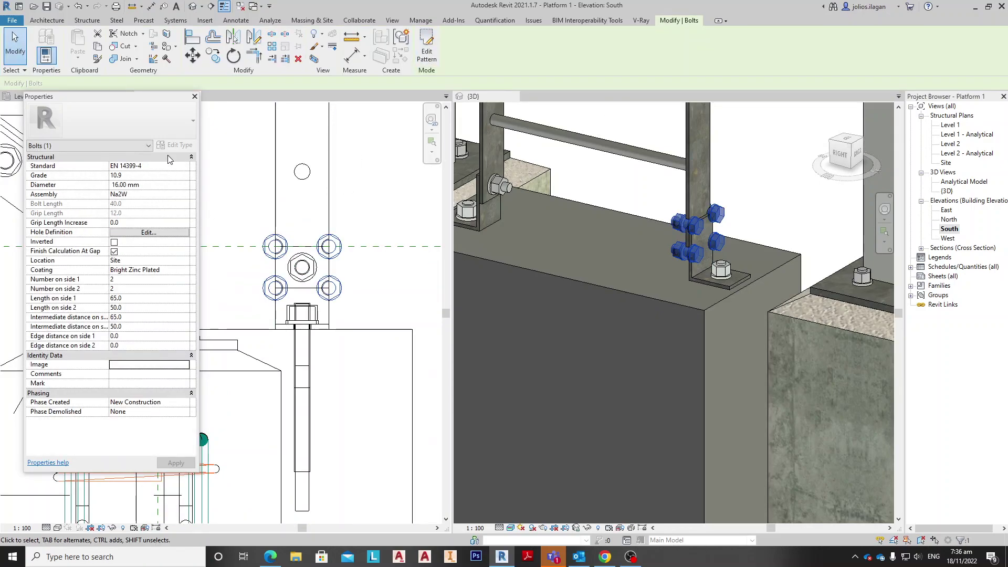
# Step: Set the standard of the second upright's bolts to ASTM A325
pyautogui.click(157, 165)
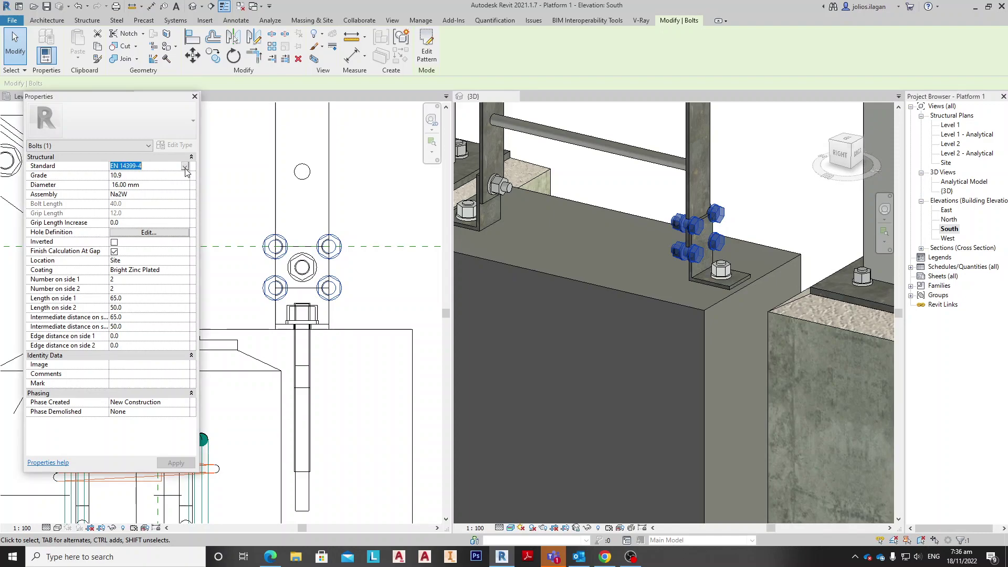
pyautogui.click(184, 166)
pyautogui.scroll(-3, 165, 215)
pyautogui.scroll(-5, 166, 215)
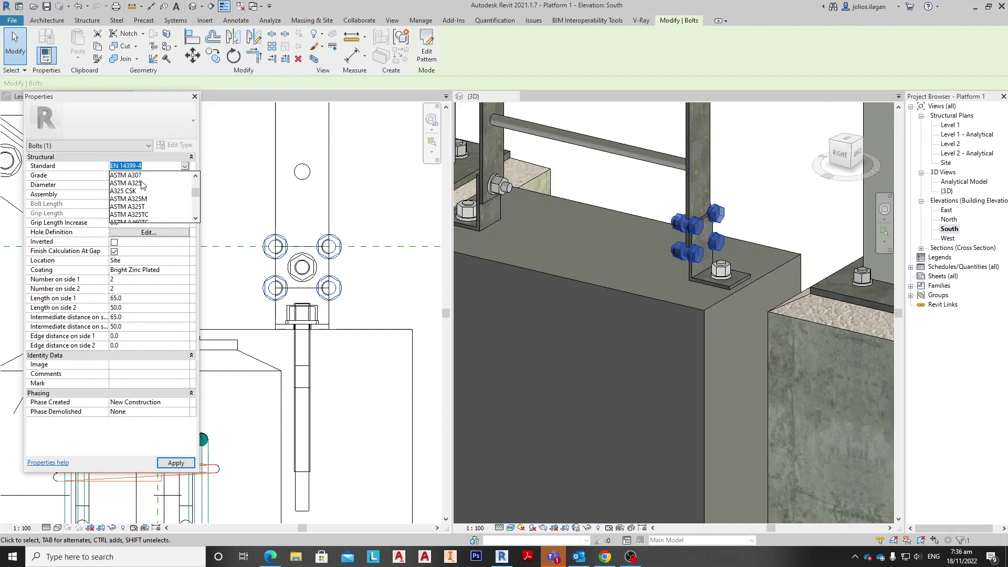
pyautogui.click(141, 183)
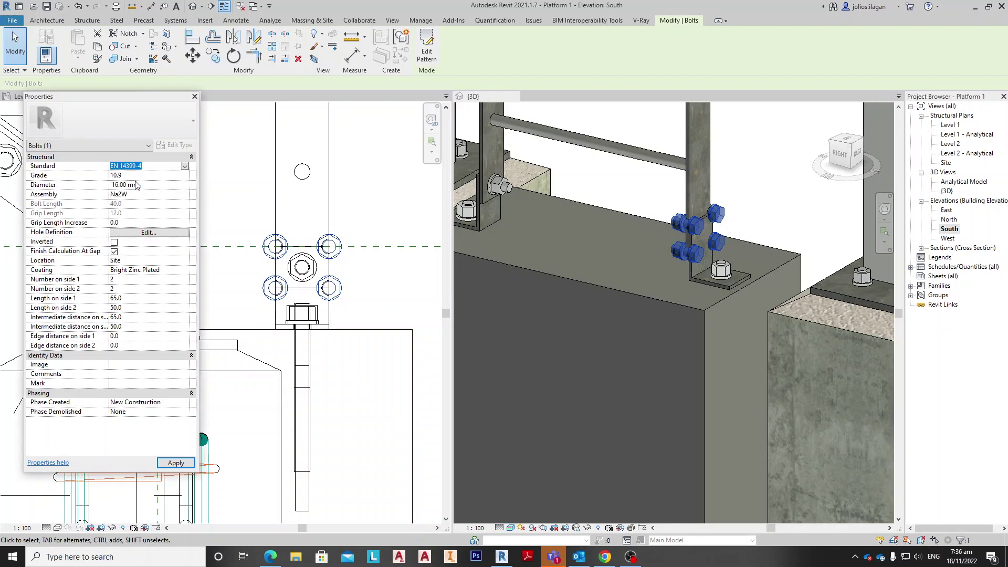
# Step: Set the second upright's bolts to a 5/8 inch diameter and NaW assembly, and apply the changes
pyautogui.click(184, 185)
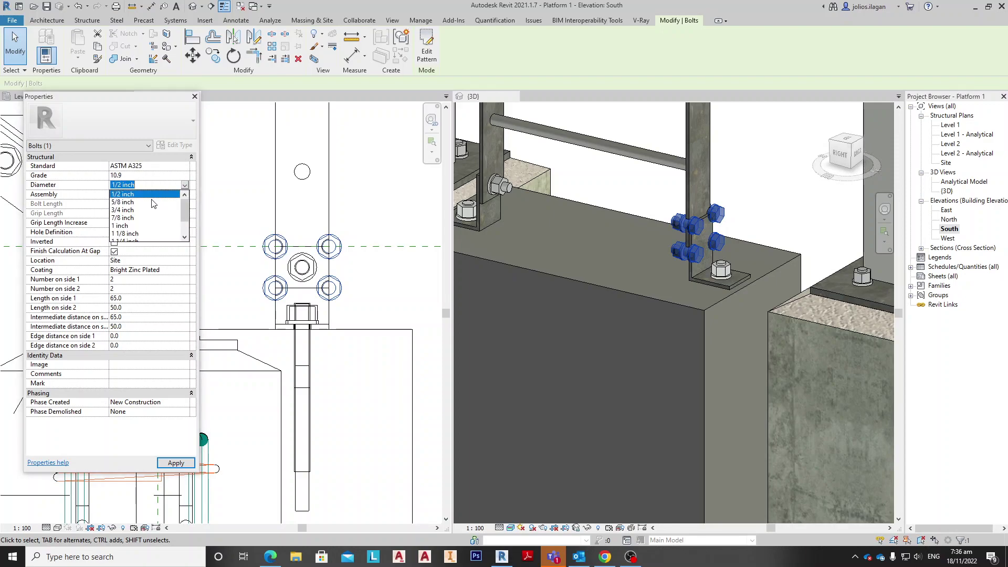
pyautogui.click(142, 204)
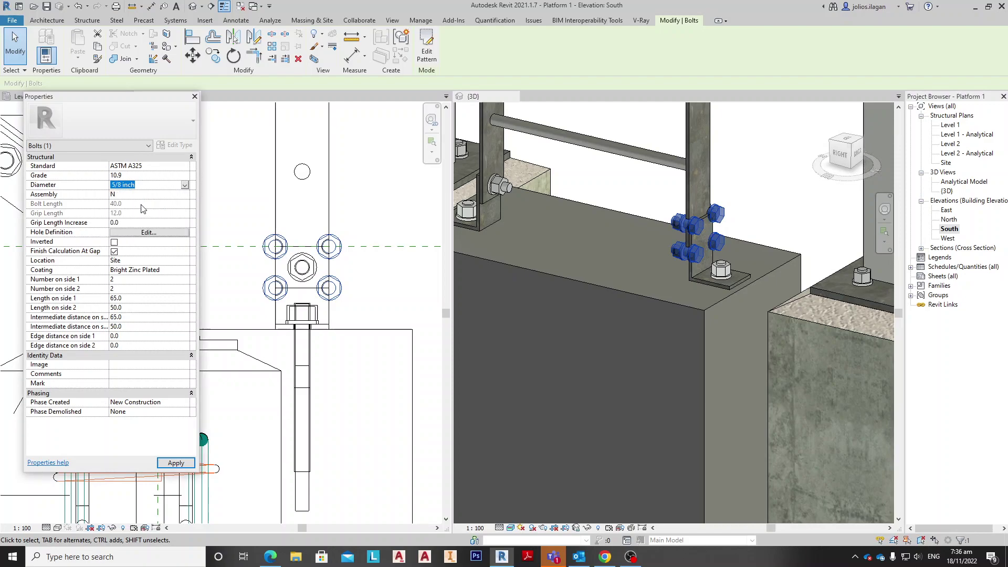
pyautogui.click(184, 196)
pyautogui.click(117, 228)
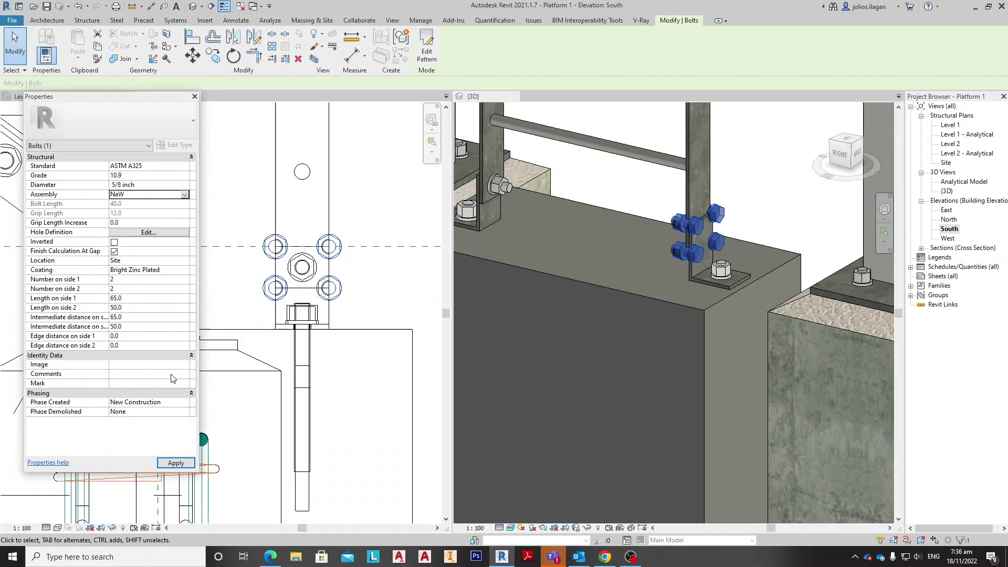
pyautogui.click(176, 462)
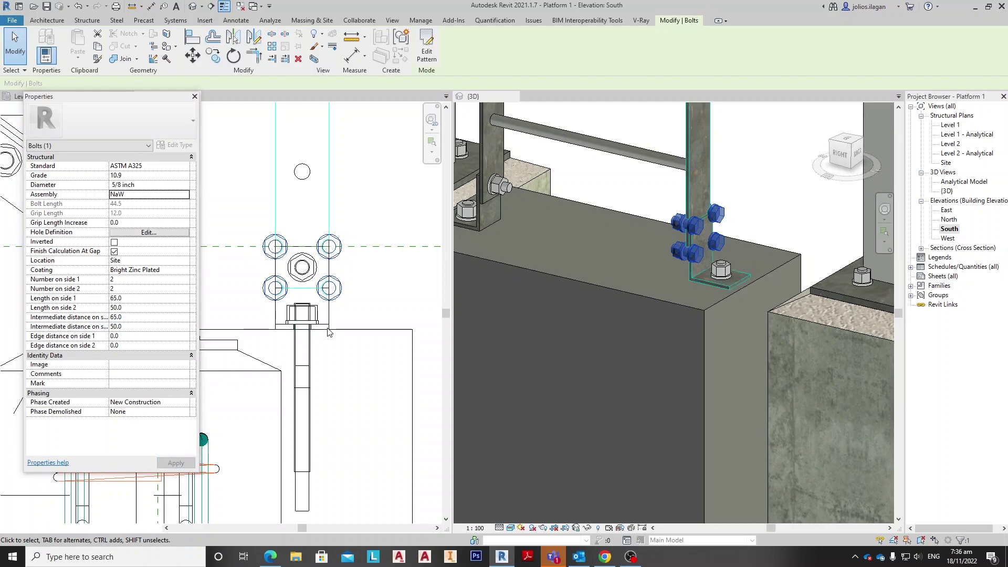
# Step: Set the second upright's number of bolts to 1 on both sides, apply it and clear the selection
pyautogui.click(139, 281)
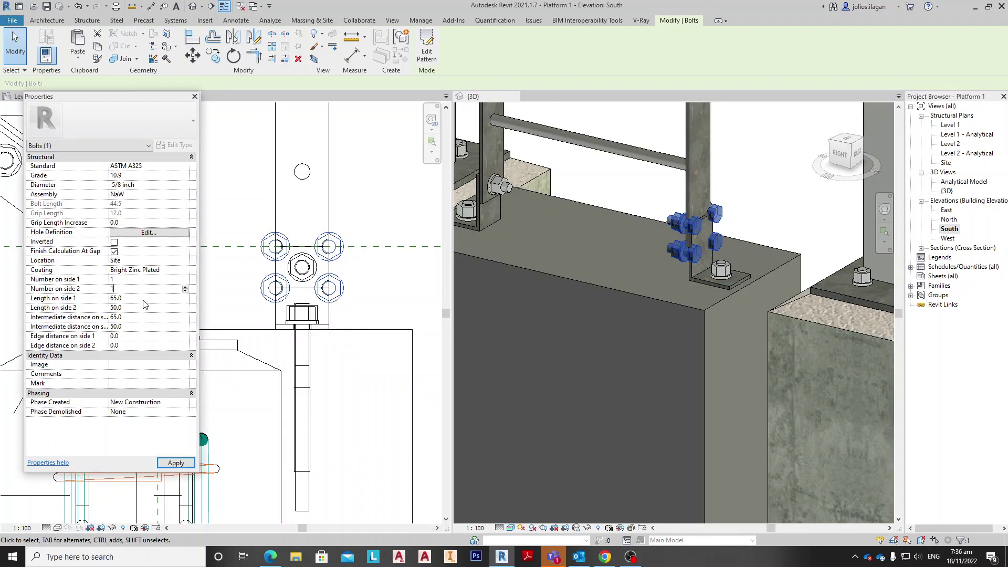
pyautogui.click(176, 462)
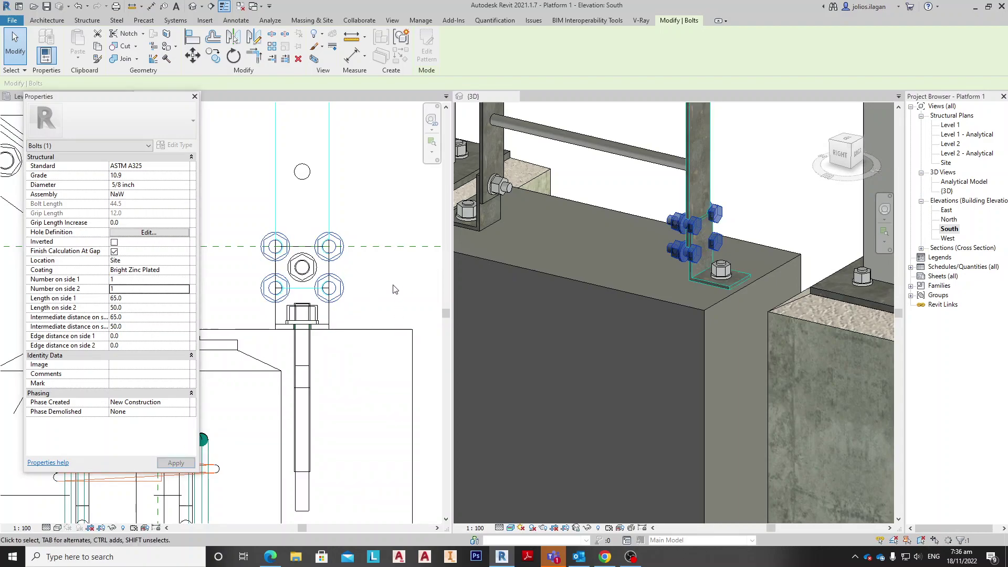
pyautogui.click(773, 216)
# Step: Examine the bolted connections at the ladder's base and how its uprights meet the platform edge in the 3D view
pyautogui.scroll(-5, 735, 244)
pyautogui.moveTo(714, 321); pyautogui.dragTo(739, 332, button='middle')
pyautogui.scroll(2, 739, 332)
pyautogui.scroll(-2, 680, 311)
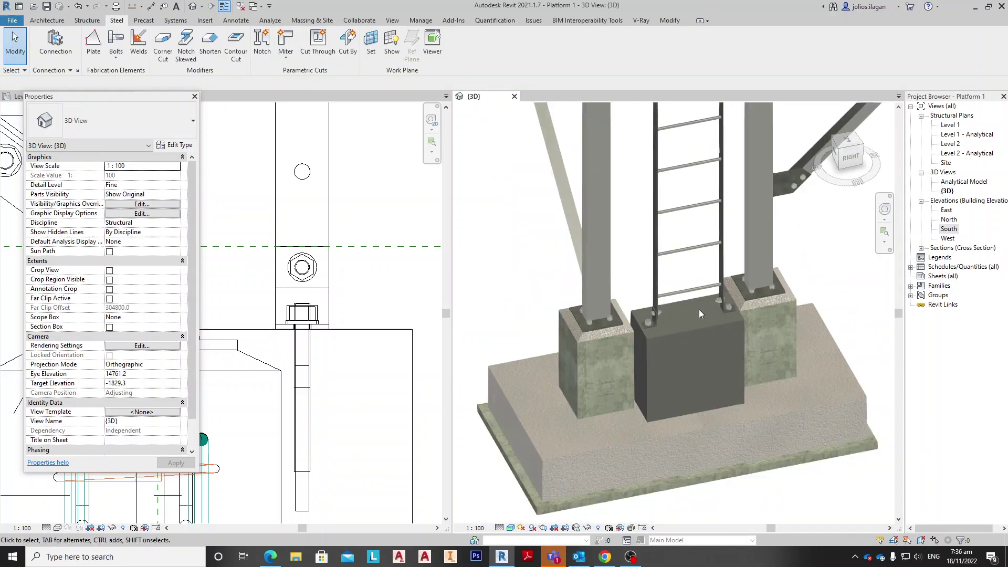
pyautogui.scroll(5, 698, 309)
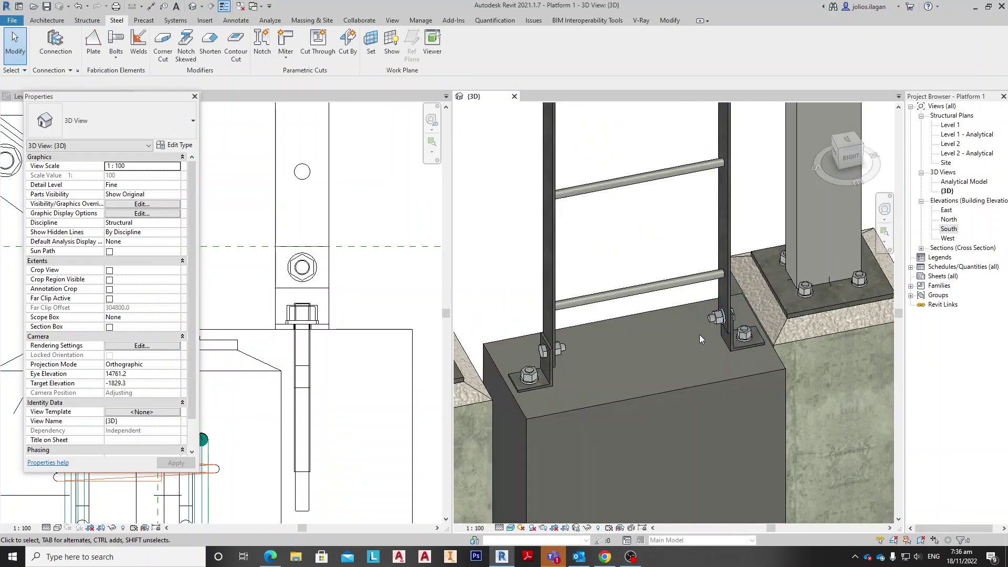
pyautogui.scroll(-5, 700, 338)
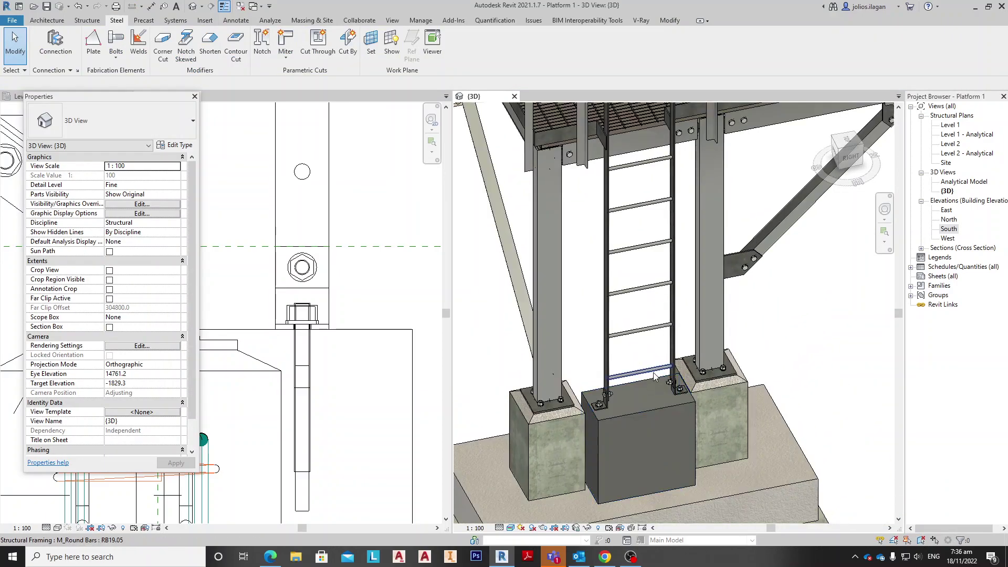
pyautogui.click(655, 376)
pyautogui.press('Escape')
pyautogui.scroll(-3, 631, 304)
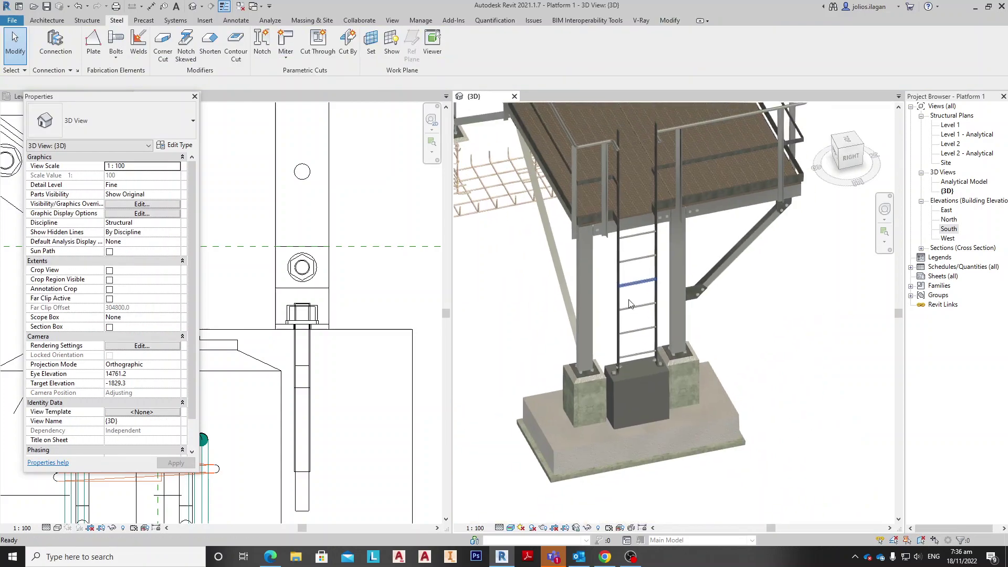
pyautogui.scroll(5, 630, 303)
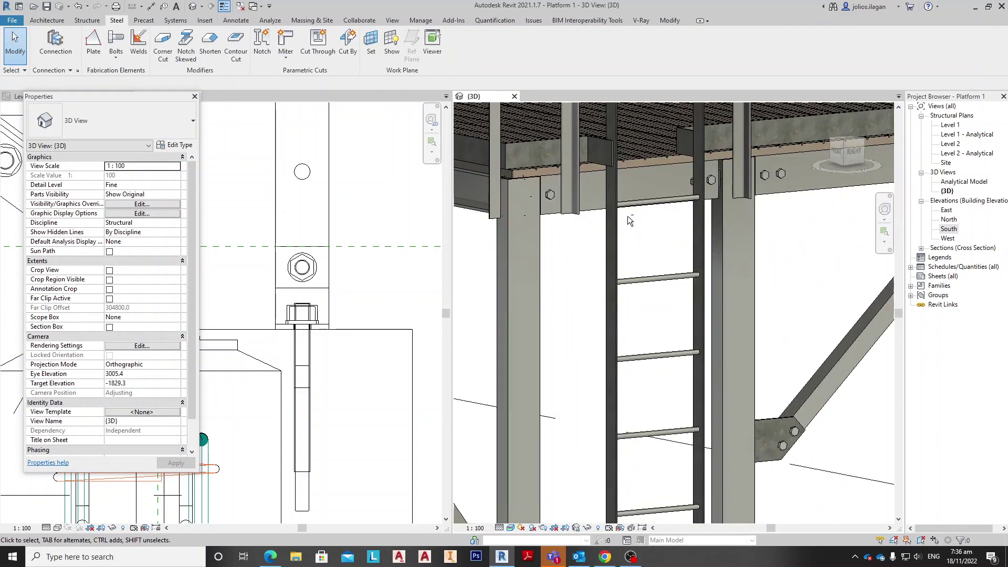
pyautogui.scroll(-5, 710, 211)
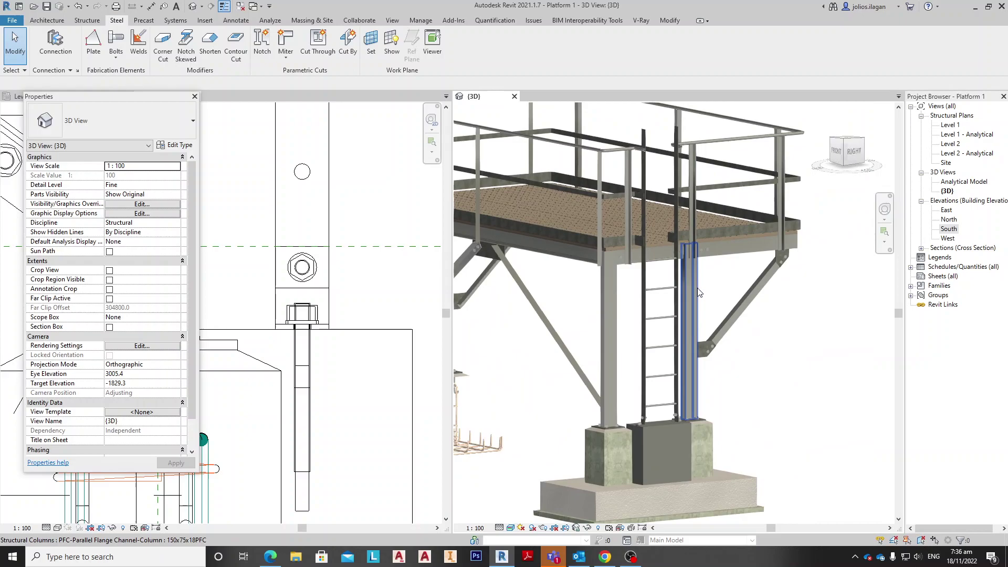
pyautogui.keyDown('shift'); pyautogui.moveTo(697, 288); pyautogui.dragTo(693, 328, button='middle'); pyautogui.keyUp('shift')
pyautogui.scroll(5, 609, 272)
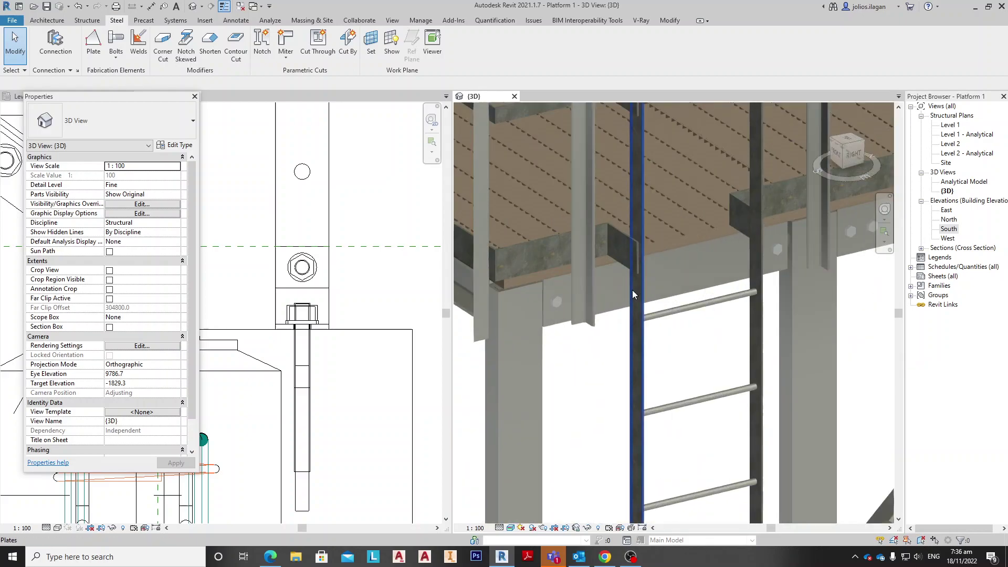
pyautogui.scroll(-2, 632, 291)
pyautogui.keyDown('shift'); pyautogui.moveTo(613, 324); pyautogui.dragTo(644, 328, button='middle'); pyautogui.keyUp('shift')
# Step: Sketch a rectangular steel plate about 195 mm long in the south elevation, from the platform's edge to the ladder upright's outer edge
pyautogui.scroll(-6, 332, 362)
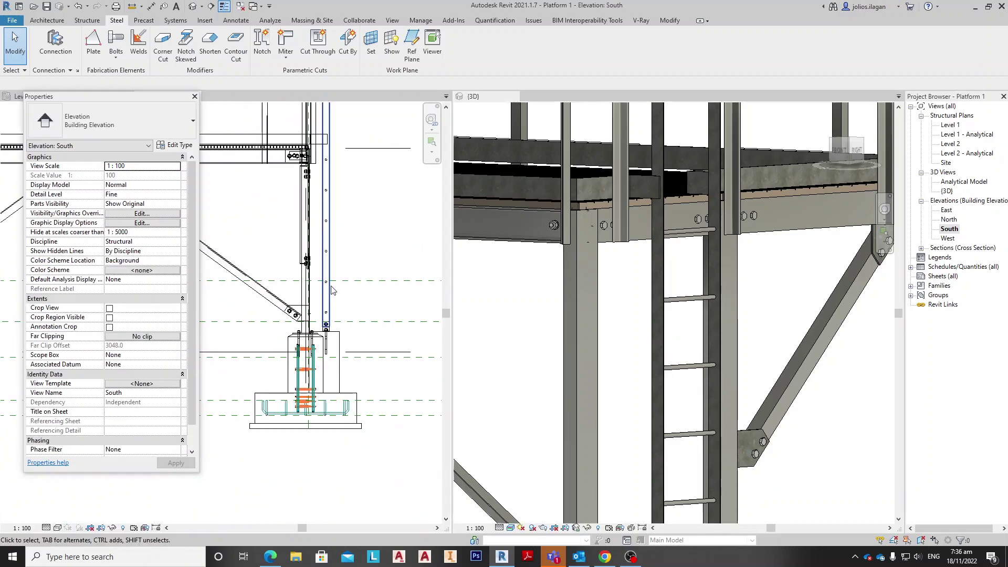
pyautogui.scroll(6, 332, 290)
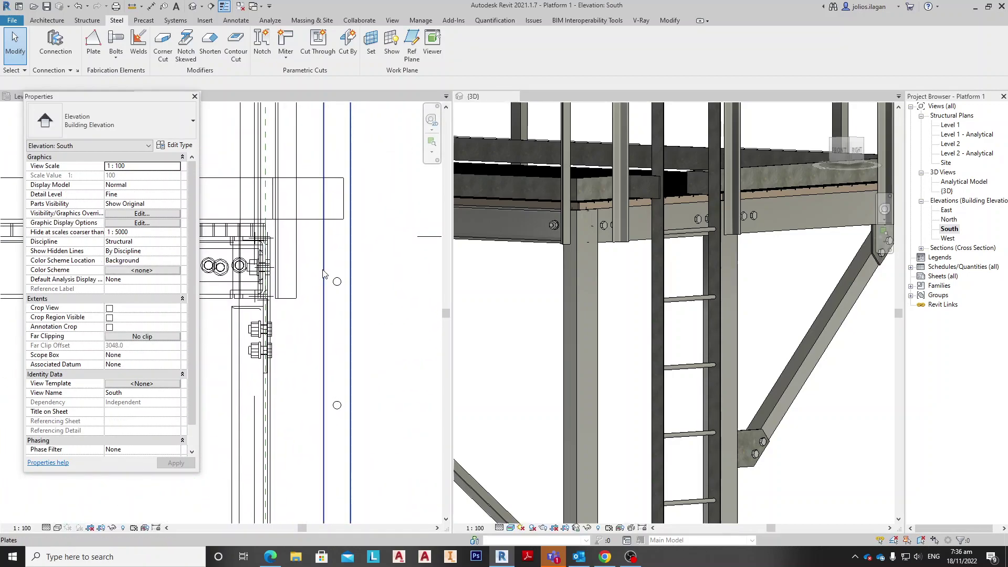
pyautogui.scroll(-1, 319, 319)
pyautogui.moveTo(322, 317); pyautogui.dragTo(324, 314, button='middle')
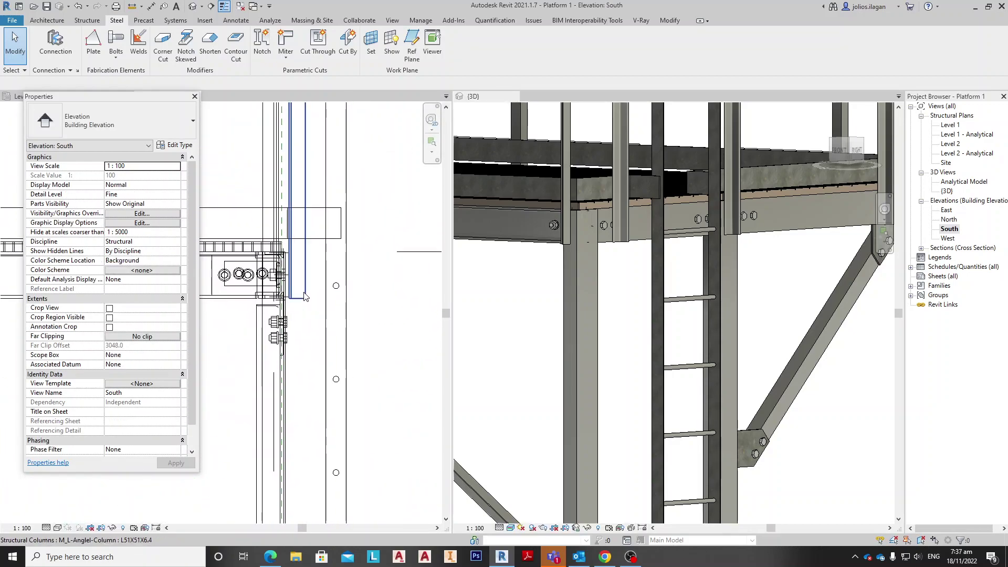
pyautogui.scroll(1, 305, 299)
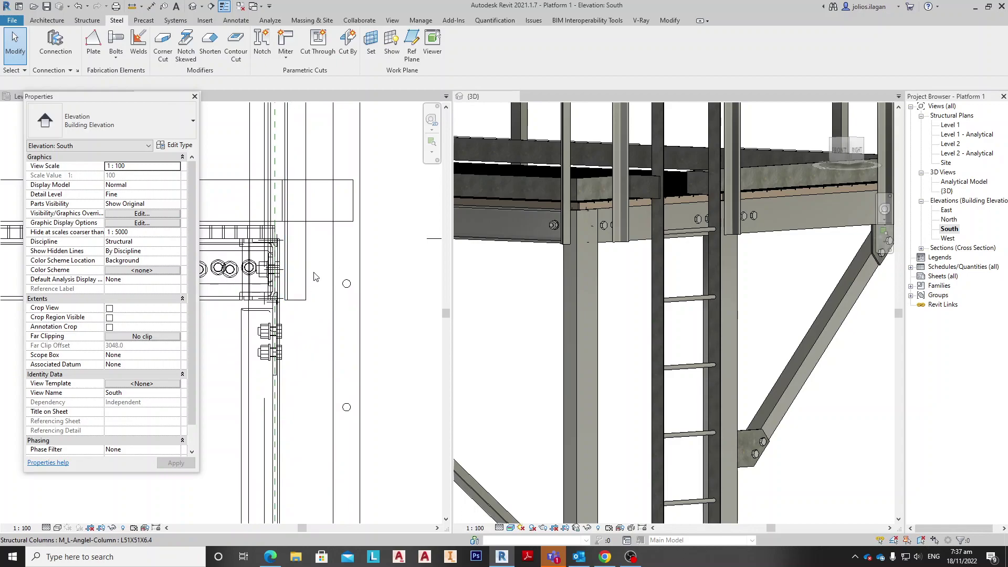
pyautogui.click(92, 45)
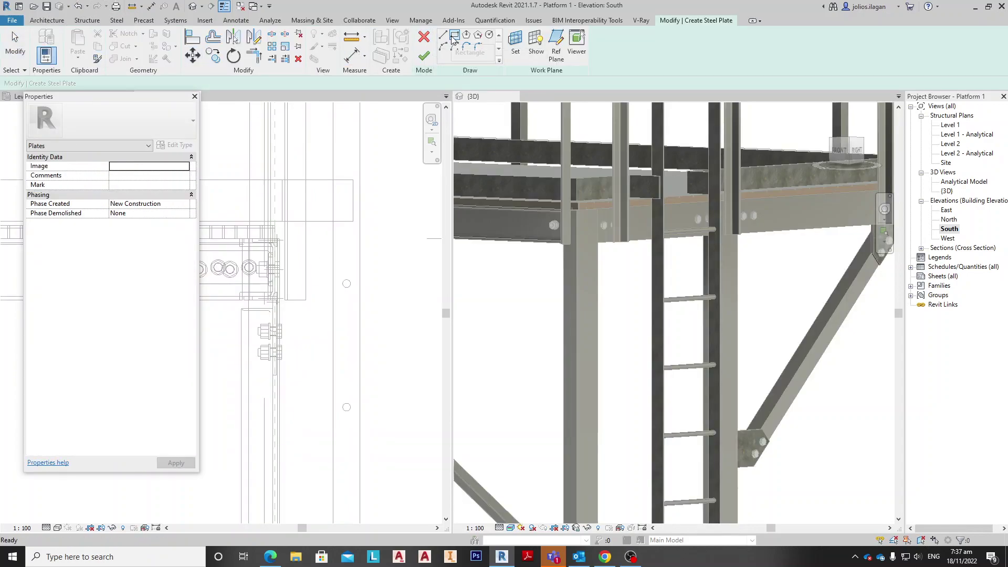
pyautogui.scroll(2, 288, 258)
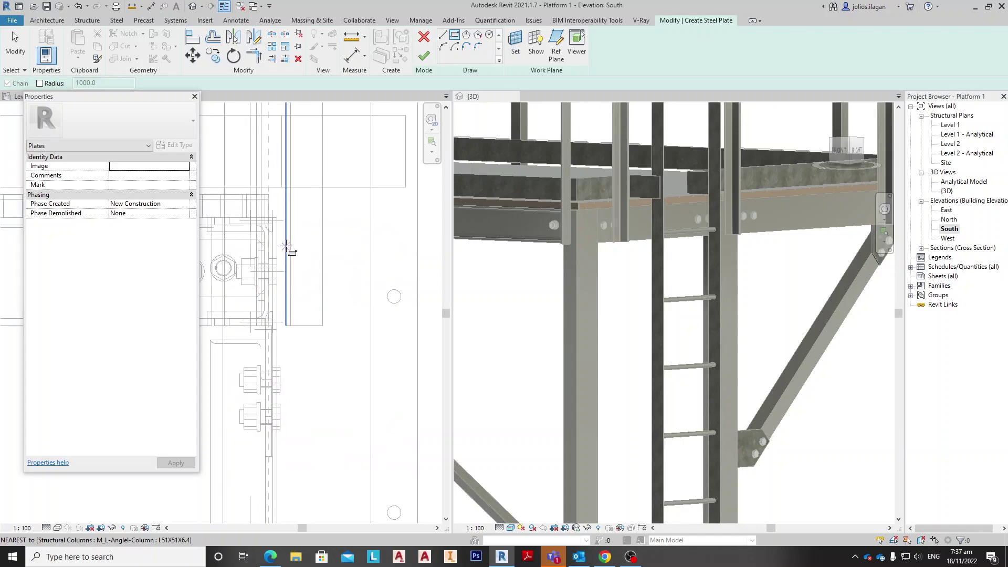
pyautogui.scroll(2, 280, 240)
pyautogui.click(280, 240)
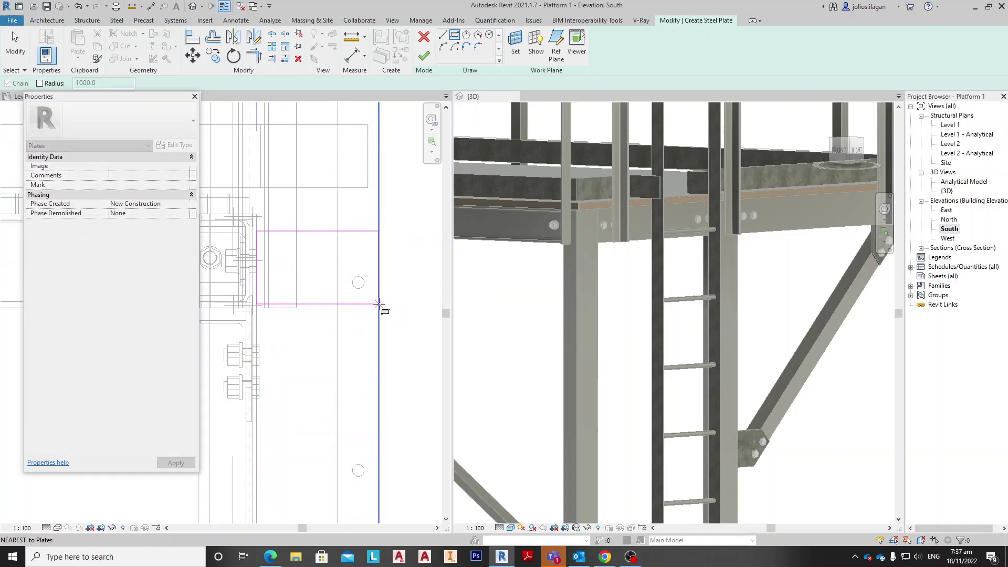
pyautogui.click(379, 303)
pyautogui.scroll(-3, 294, 265)
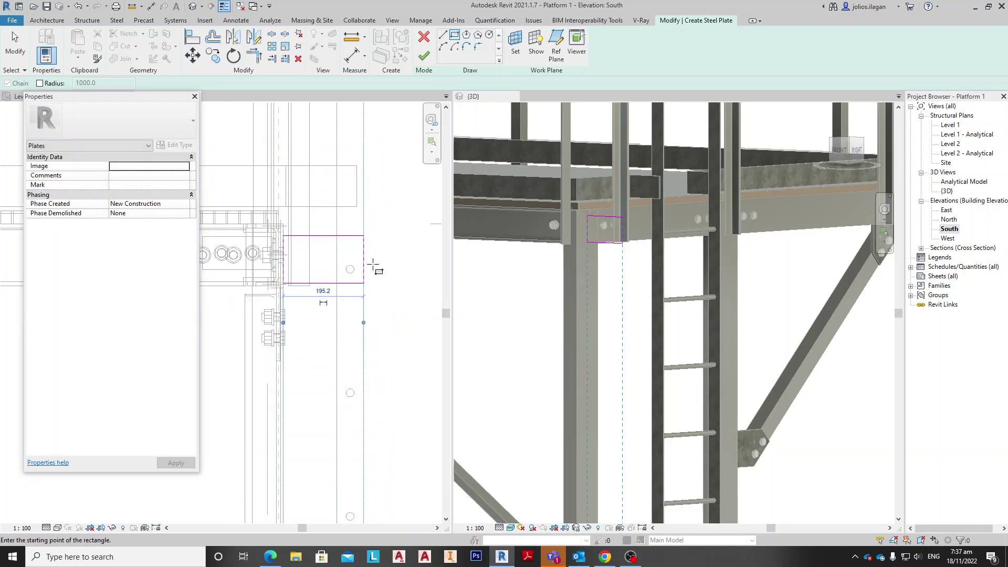
pyautogui.press('Escape')
pyautogui.moveTo(292, 238); pyautogui.dragTo(315, 234, button='middle')
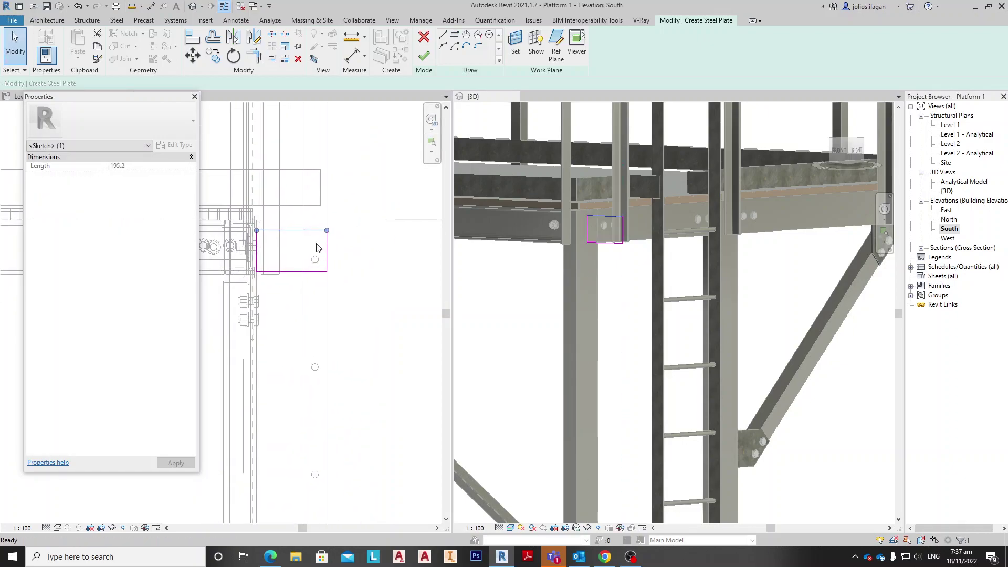
pyautogui.press('Escape')
pyautogui.press('d')
pyautogui.press('i')
pyautogui.press('d')
pyautogui.press('i')
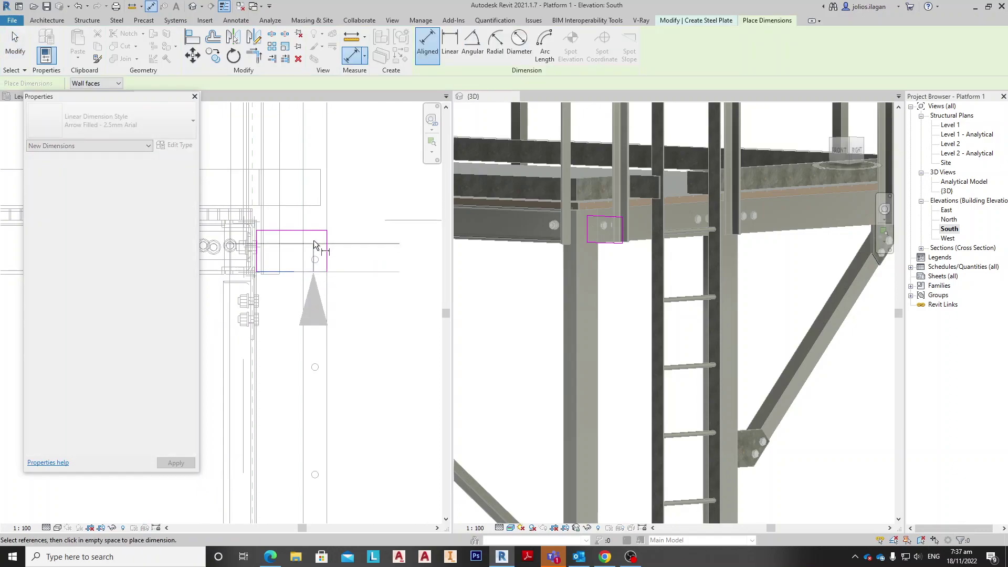
pyautogui.scroll(-2, 326, 265)
pyautogui.scroll(3, 341, 256)
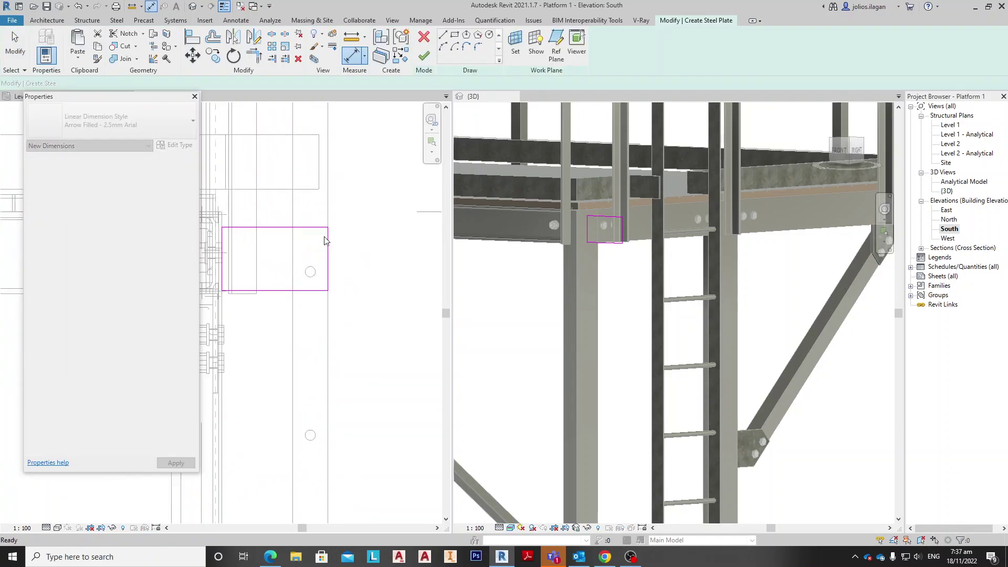
pyautogui.press('Escape')
# Step: Move the lower edge of the steel plate's sketch up by 16 mm in the south elevation
pyautogui.click(317, 292)
pyautogui.press('m')
pyautogui.press('v')
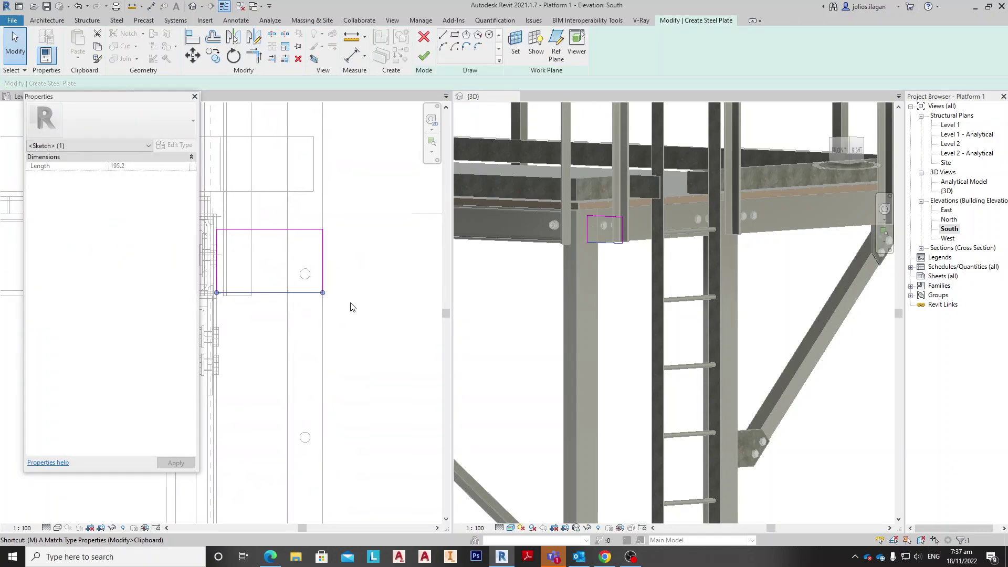
pyautogui.scroll(1, 350, 308)
pyautogui.click(357, 306)
pyautogui.write('16')
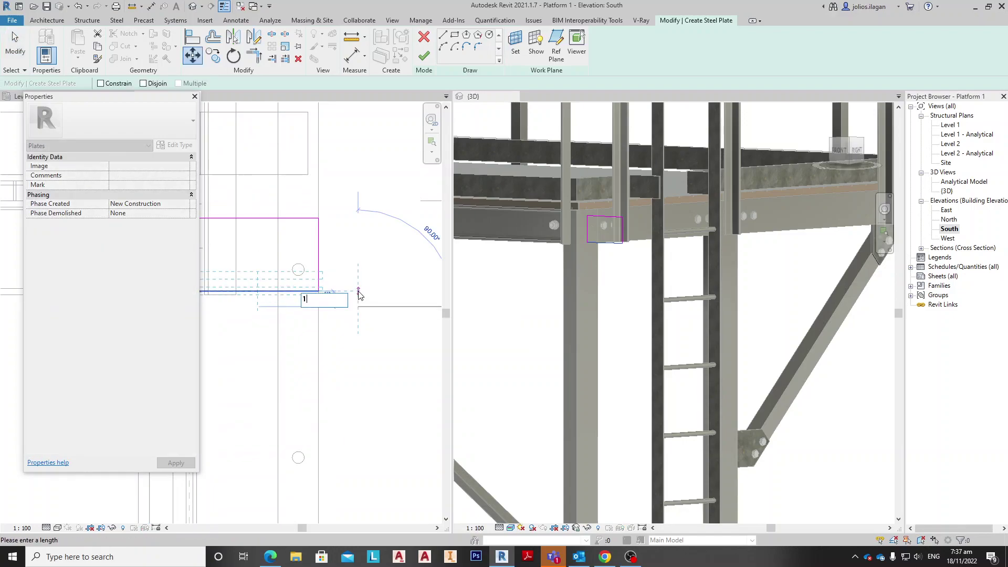
pyautogui.press('Return')
pyautogui.scroll(-1, 352, 289)
pyautogui.press('Escape')
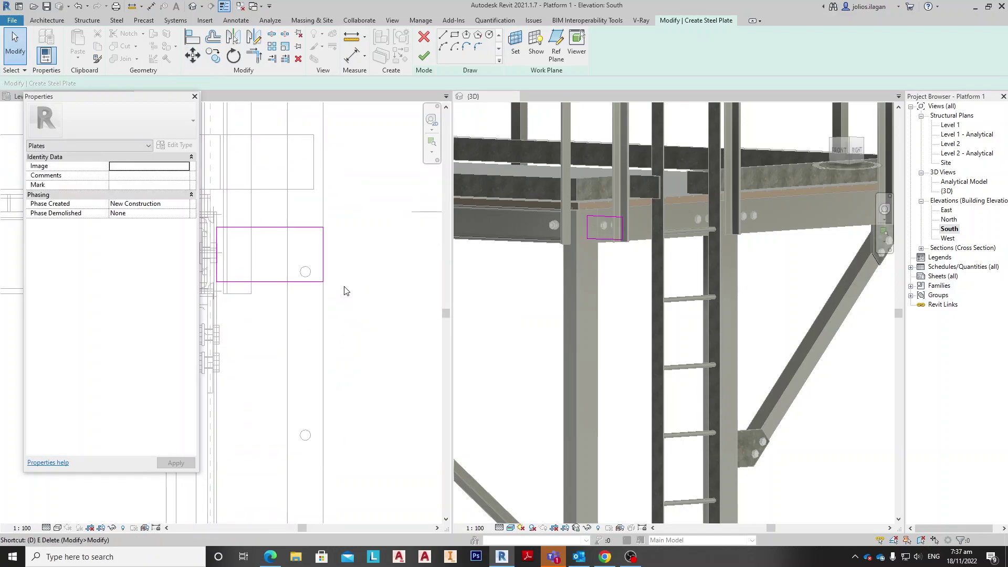
# Step: Measure the plate sketch's height between its lower and upper edges with a temporary aligned dimension, leaving none placed
pyautogui.press('d')
pyautogui.press('i')
pyautogui.click(266, 283)
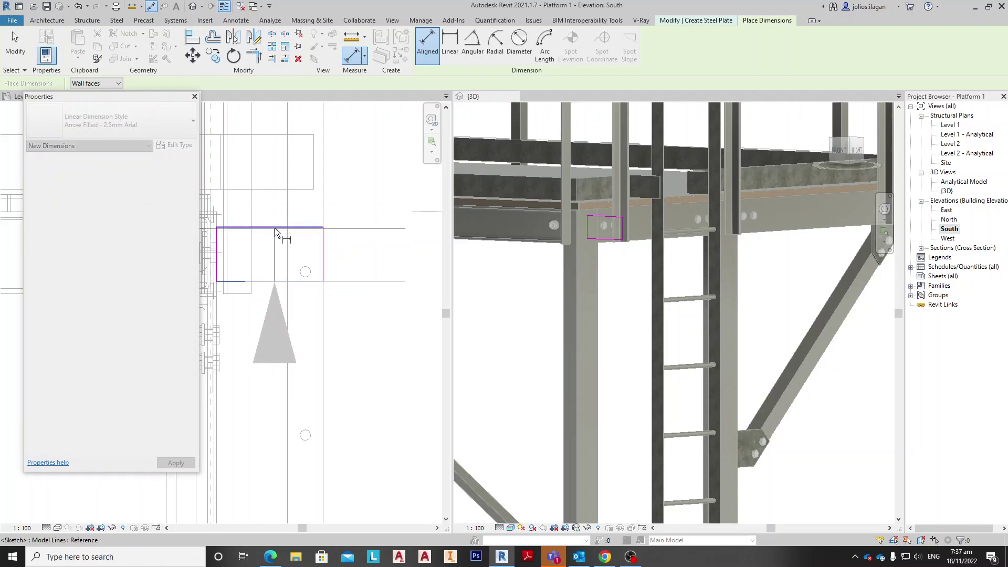
pyautogui.click(275, 227)
pyautogui.scroll(-3, 366, 265)
pyautogui.scroll(1, 306, 279)
pyautogui.press('Escape')
pyautogui.press('Escape')
pyautogui.scroll(1, 345, 265)
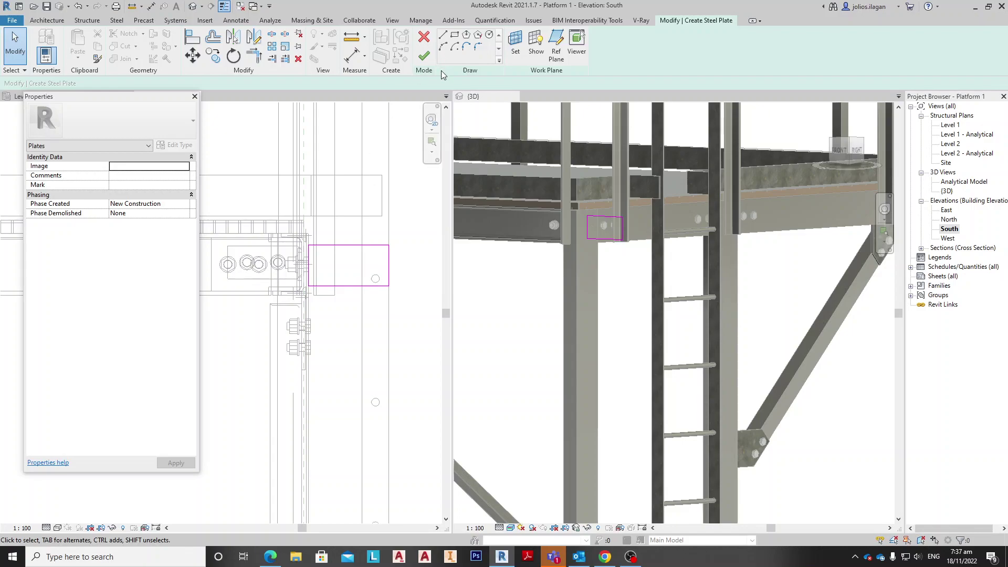
# Step: Align the plate sketch's outer edge with the near edge of the ladder upright and finish the sketch
pyautogui.press('a')
pyautogui.press('l')
pyautogui.click(392, 256)
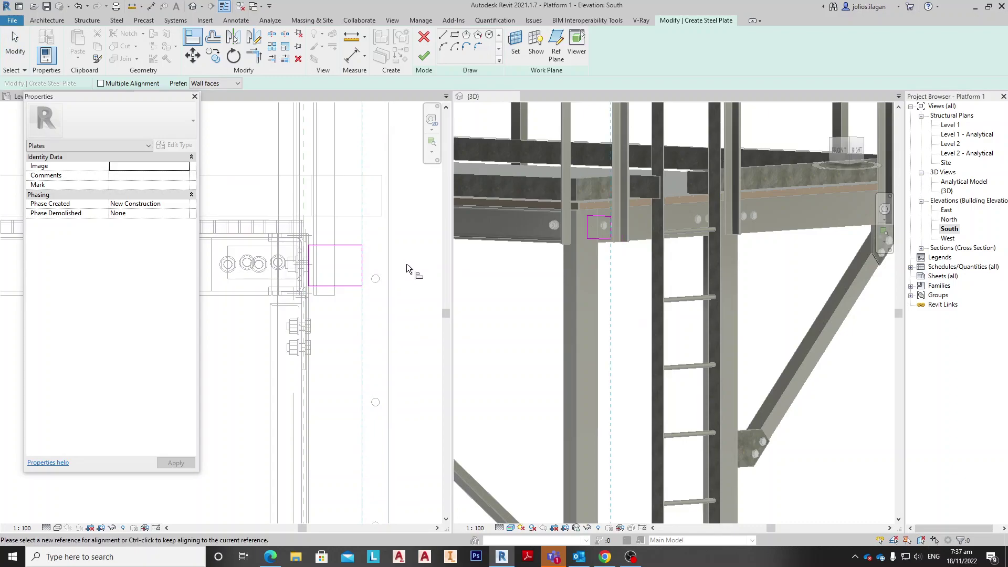
pyautogui.click(424, 55)
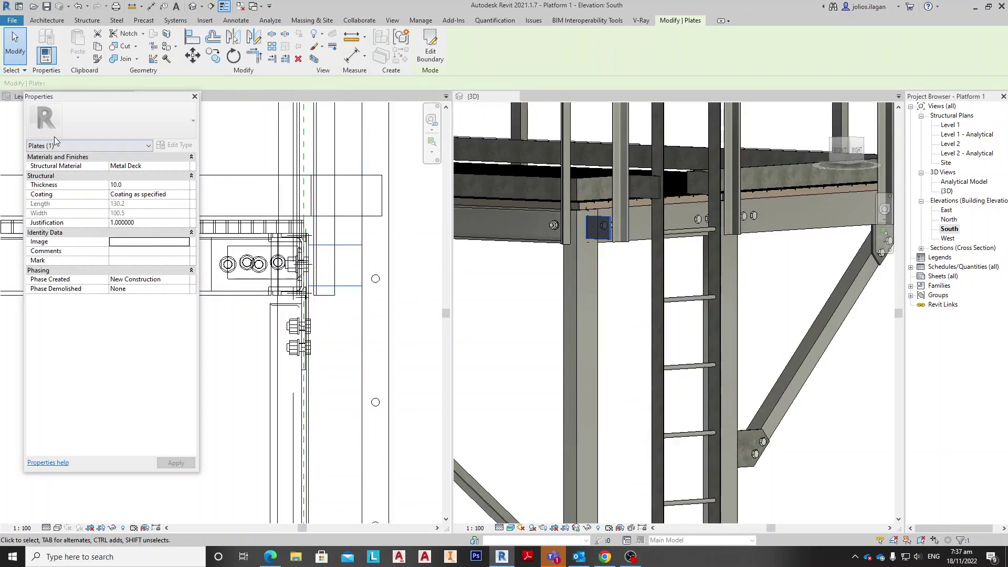
# Step: Set the new steel plate's thickness to 9 mm and apply it
pyautogui.click(176, 184)
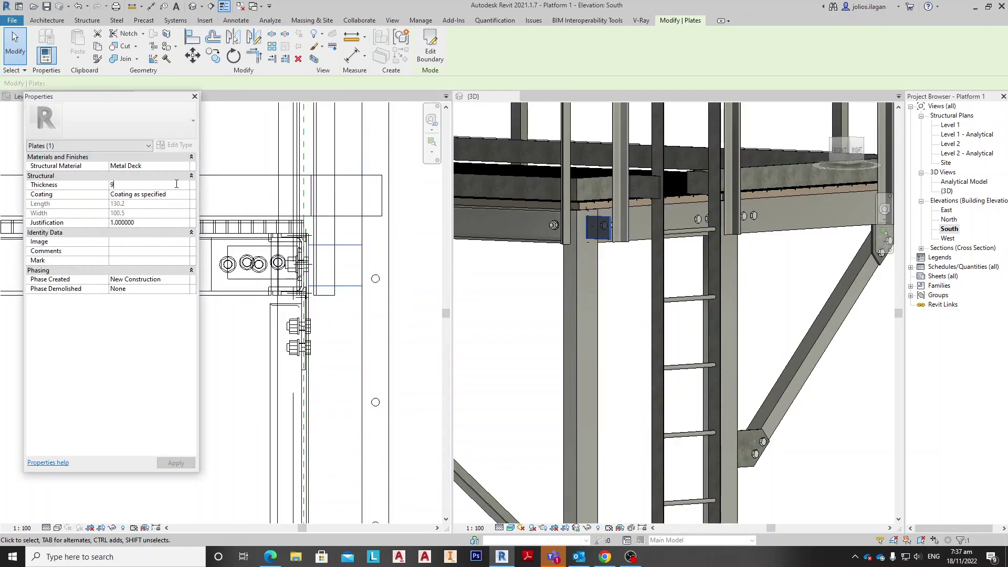
pyautogui.write('9')
pyautogui.click(171, 464)
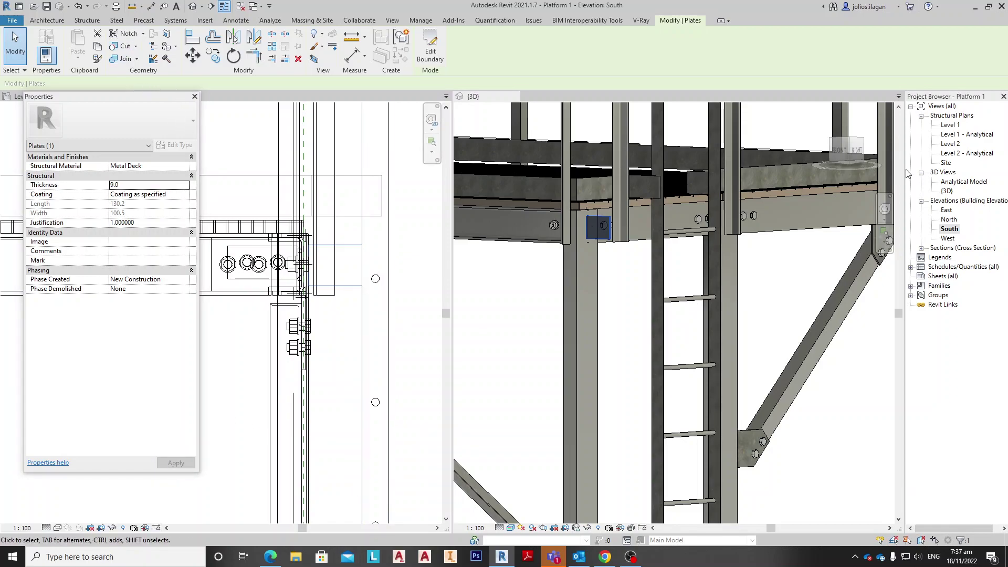
# Step: Open the Level 2 structural plan at the platform corner beside the ladder and set its visual style to Wireframe
pyautogui.doubleClick(958, 146)
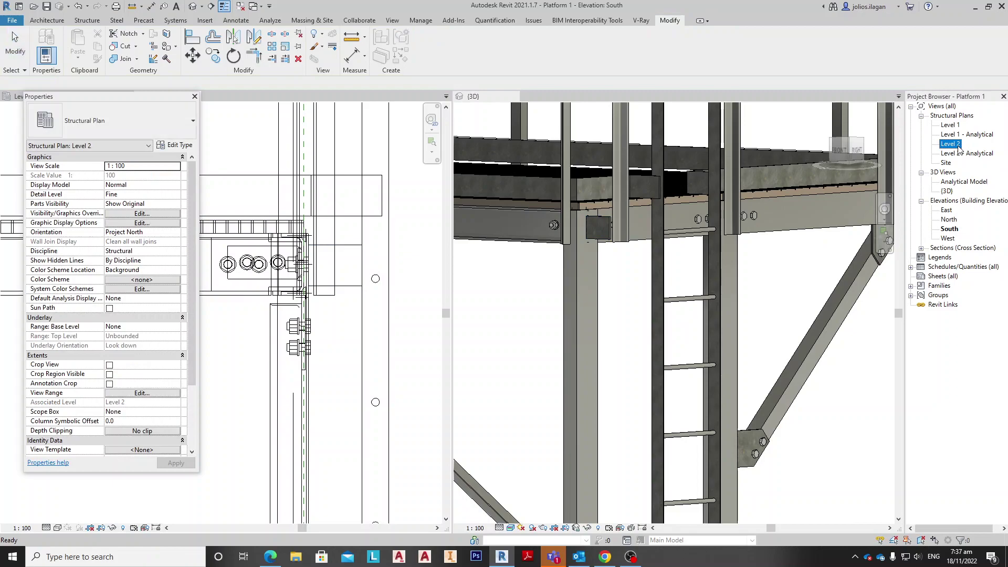
pyautogui.scroll(15, 249, 260)
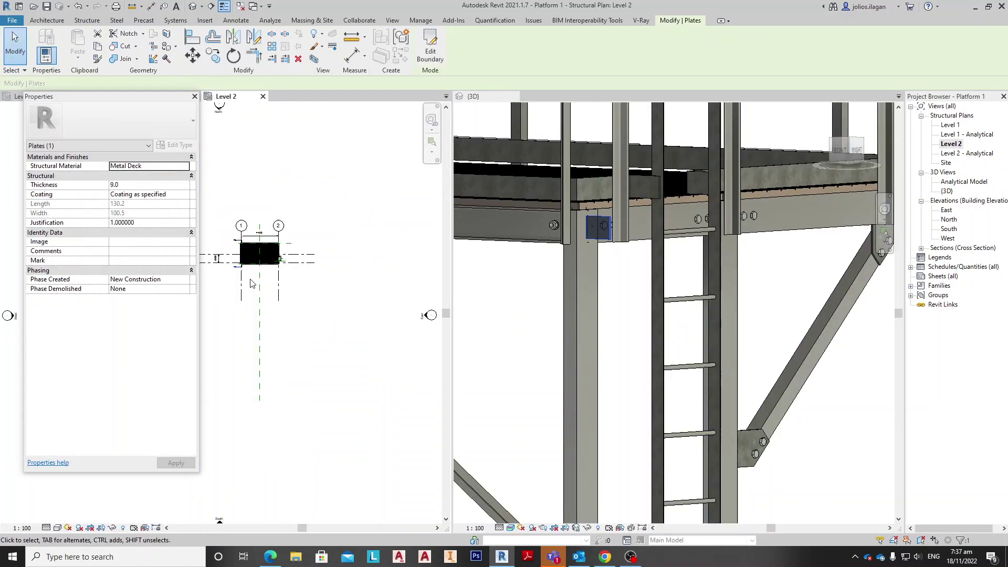
pyautogui.moveTo(285, 192); pyautogui.dragTo(299, 279, button='middle')
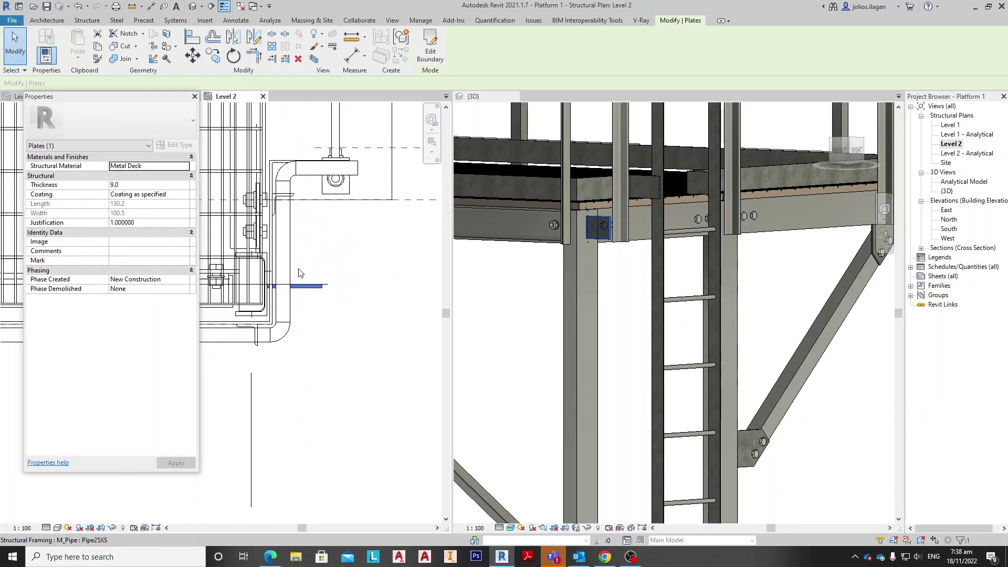
pyautogui.moveTo(338, 184); pyautogui.dragTo(343, 247, button='middle')
pyautogui.scroll(-1, 345, 313)
pyautogui.click(344, 313)
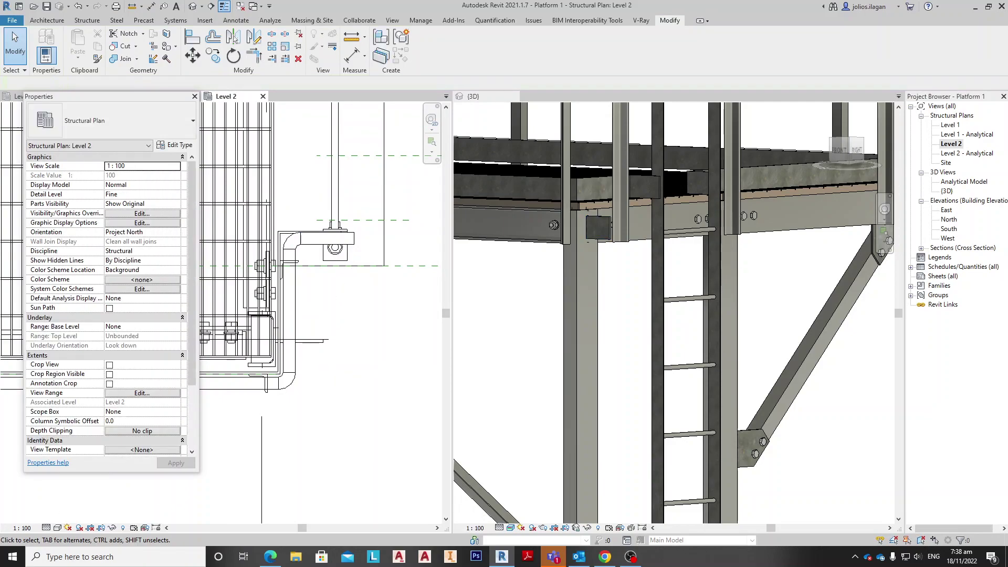
pyautogui.click(61, 529)
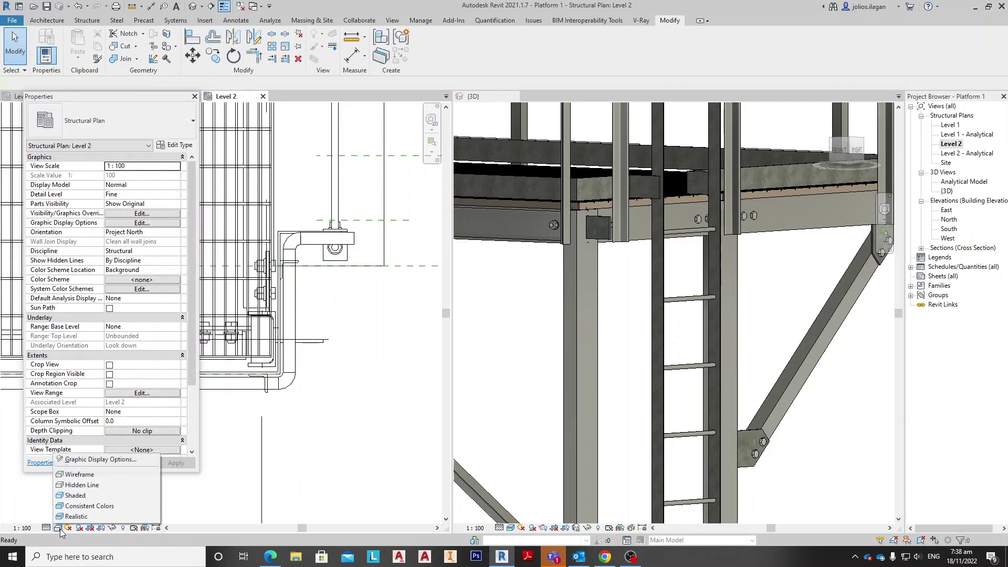
pyautogui.click(84, 474)
pyautogui.scroll(2, 351, 265)
pyautogui.scroll(-2, 344, 275)
pyautogui.scroll(3, 288, 321)
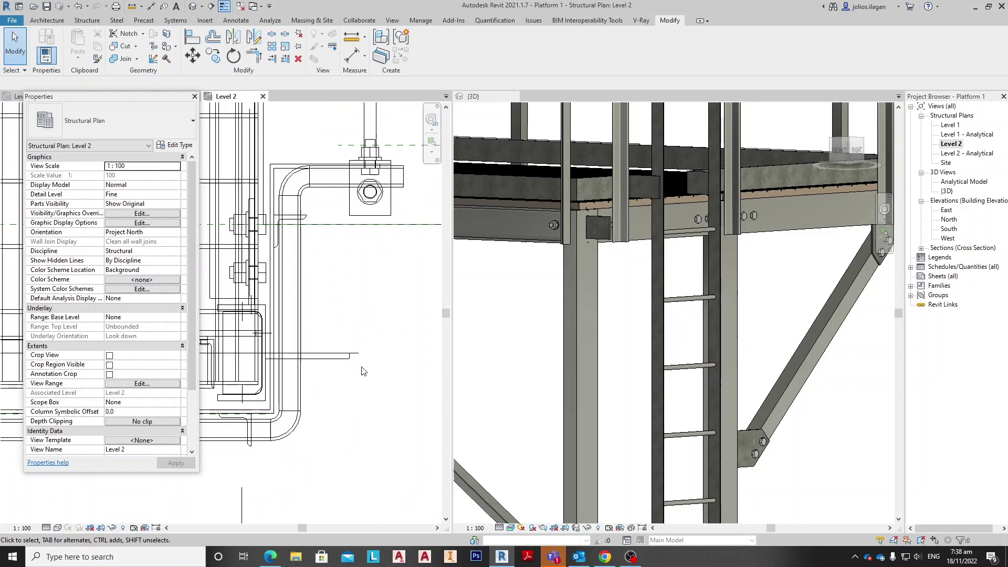
# Step: Move the steel plate in plan from the platform corner to the ladder upright, using the plate's end corner as base point, and clear the selection
pyautogui.click(318, 360)
pyautogui.scroll(2, 337, 373)
pyautogui.press('m')
pyautogui.press('v')
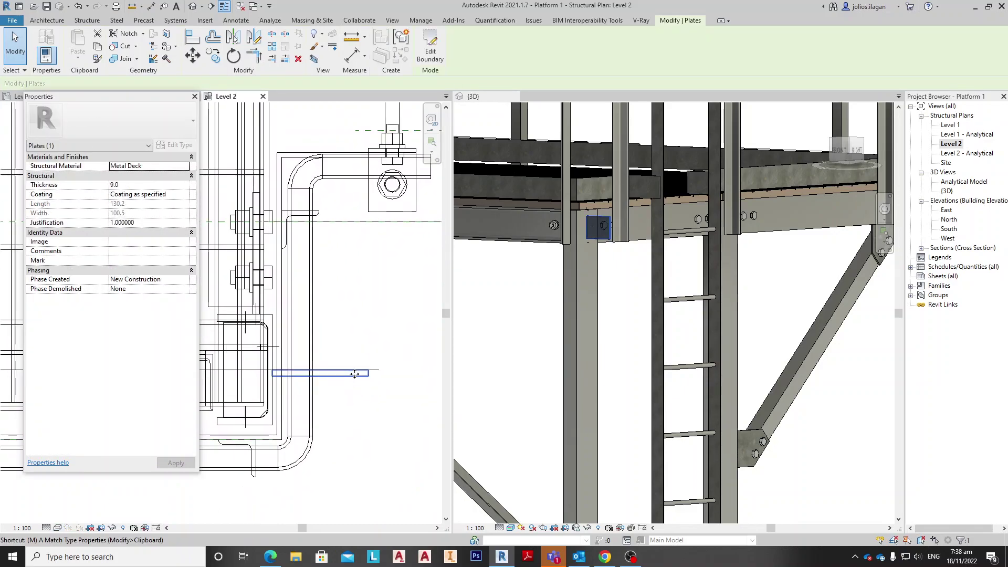
pyautogui.click(372, 368)
pyautogui.moveTo(383, 325); pyautogui.dragTo(380, 420, button='middle')
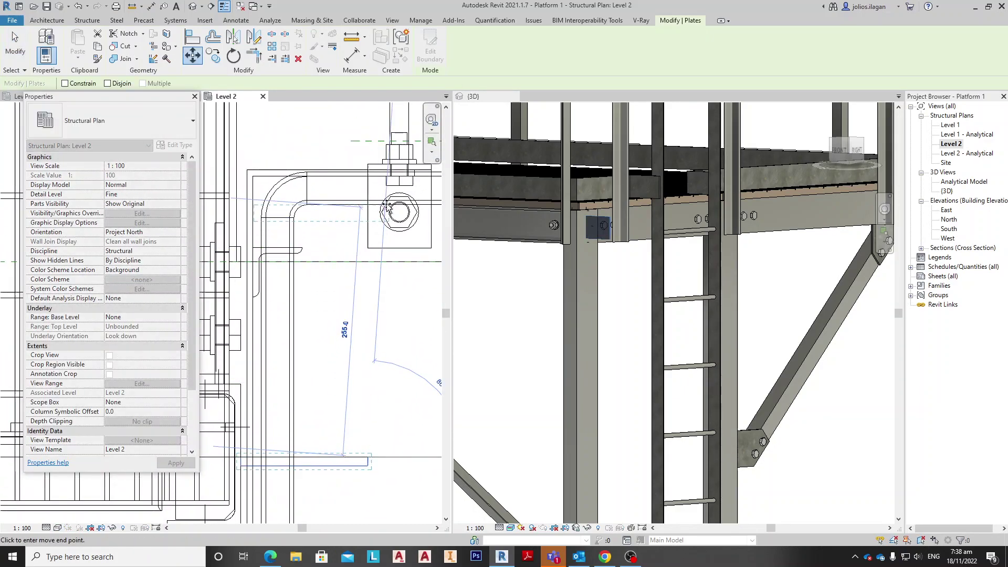
pyautogui.scroll(1, 368, 187)
pyautogui.click(362, 173)
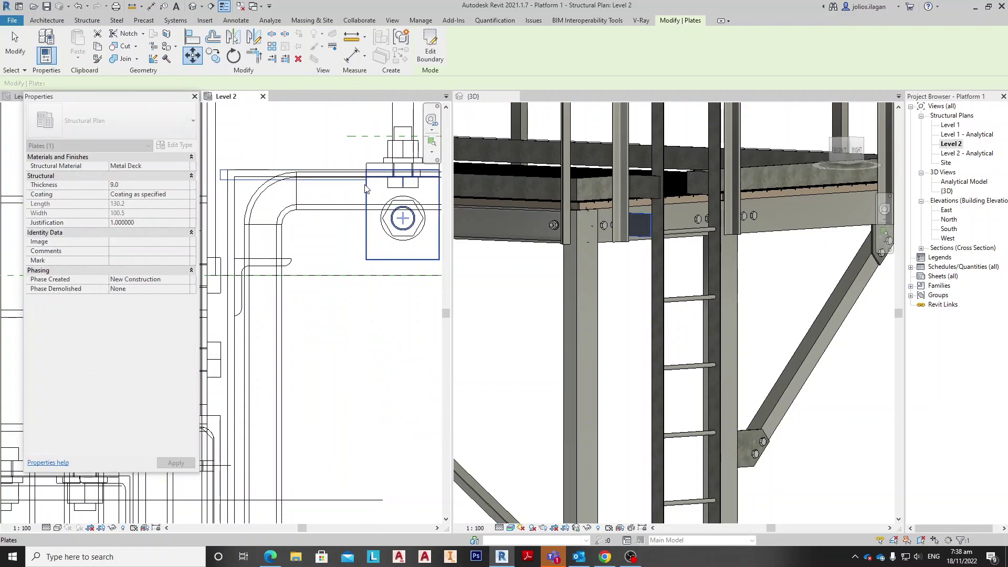
pyautogui.moveTo(244, 211); pyautogui.dragTo(294, 198, button='middle')
pyautogui.scroll(-2, 286, 246)
pyautogui.scroll(2, 290, 210)
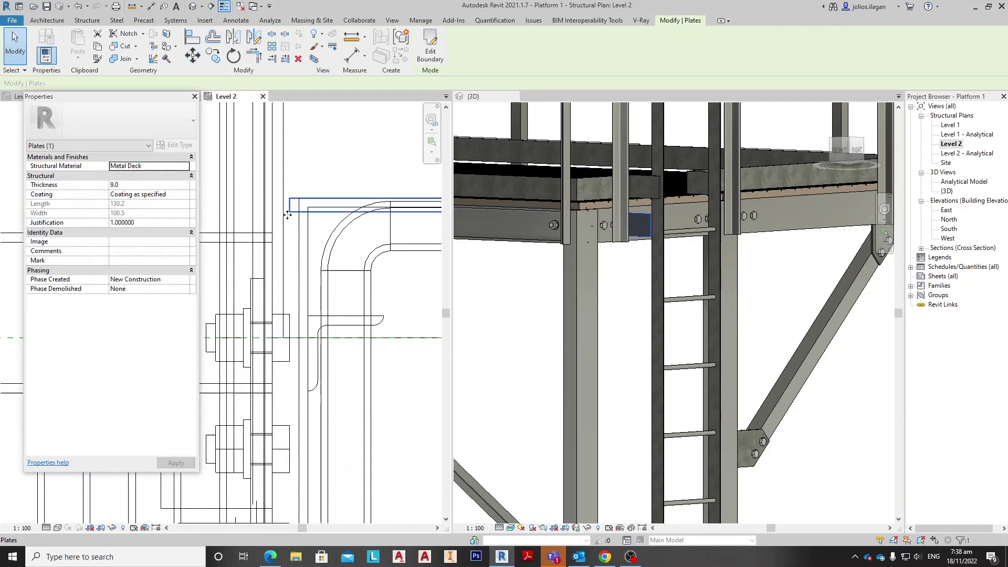
pyautogui.press('Escape')
# Step: Draw a section line across the platform edge just below the ladder, facing the ladder, and reduce its view depth to about 224 mm
pyautogui.scroll(-6, 335, 181)
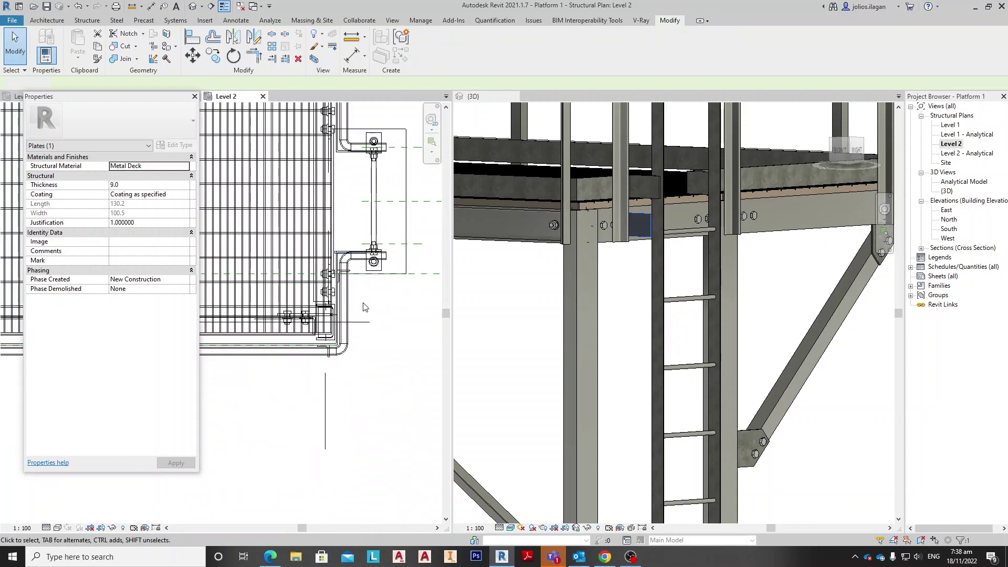
pyautogui.moveTo(365, 308); pyautogui.dragTo(357, 298, button='middle')
pyautogui.press('s')
pyautogui.press('e')
pyautogui.press('e')
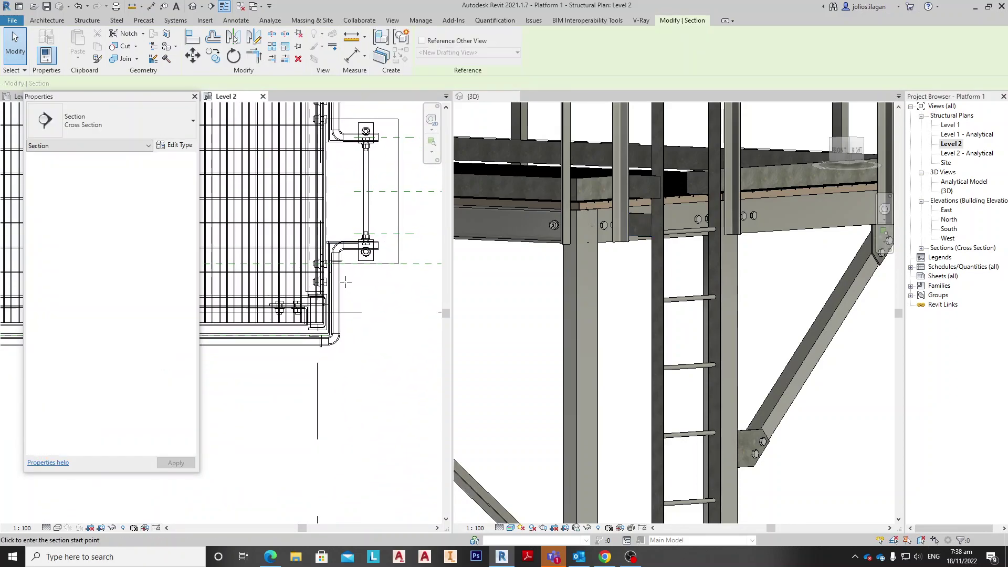
pyautogui.click(407, 264)
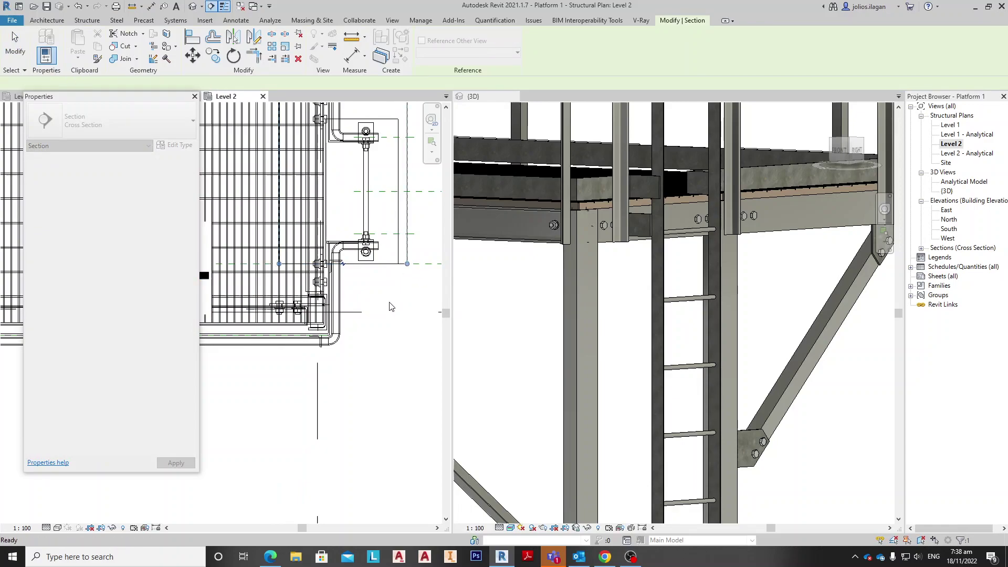
pyautogui.scroll(-2, 391, 306)
pyautogui.moveTo(390, 262); pyautogui.dragTo(383, 303, button='middle')
pyautogui.moveTo(359, 149); pyautogui.dragTo(359, 299)
pyautogui.scroll(2, 391, 327)
pyautogui.press('Escape')
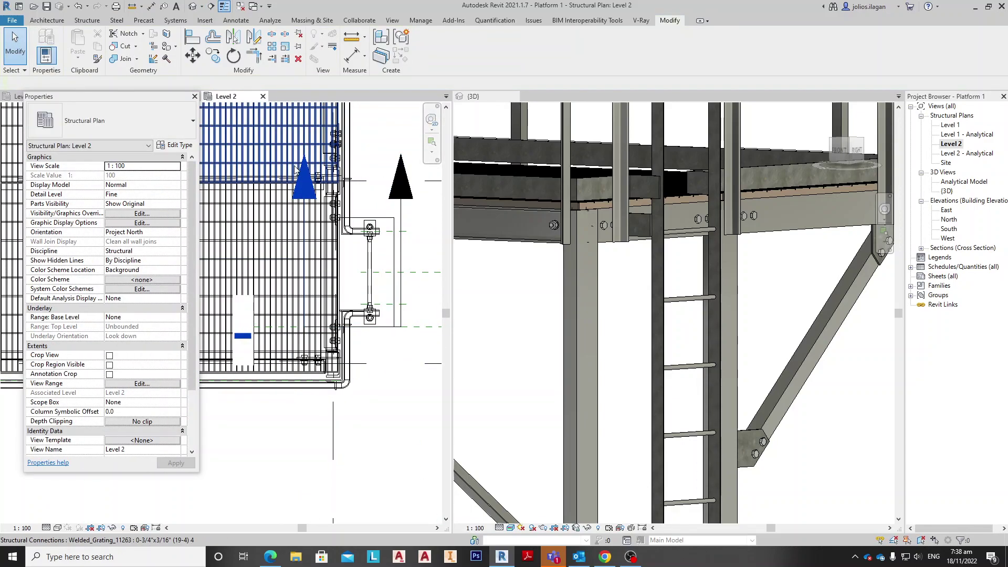
# Step: Open the new section view, set its detail level to Fine and extend its crop region upward to include the platform edge
pyautogui.doubleClick(303, 173)
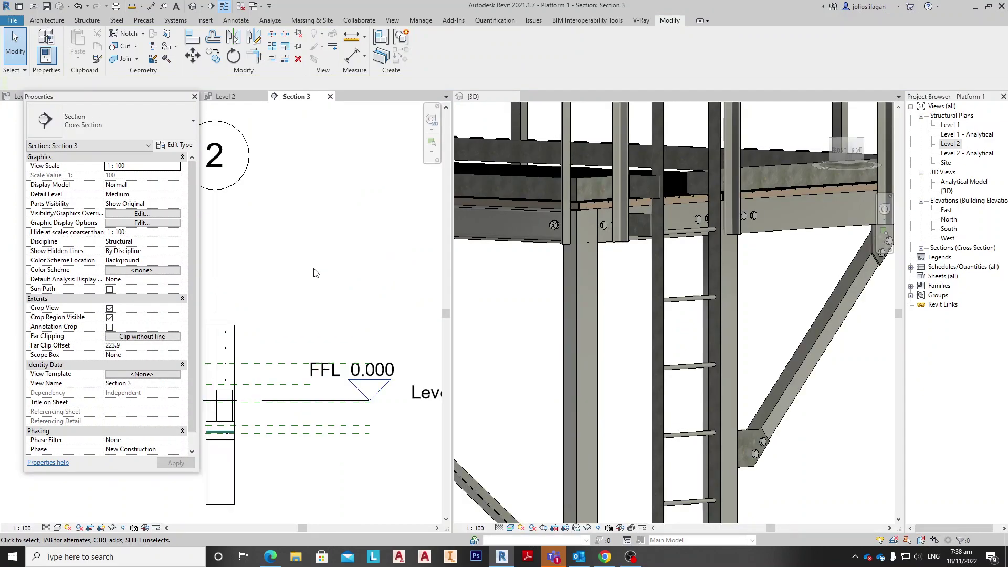
pyautogui.scroll(-3, 271, 356)
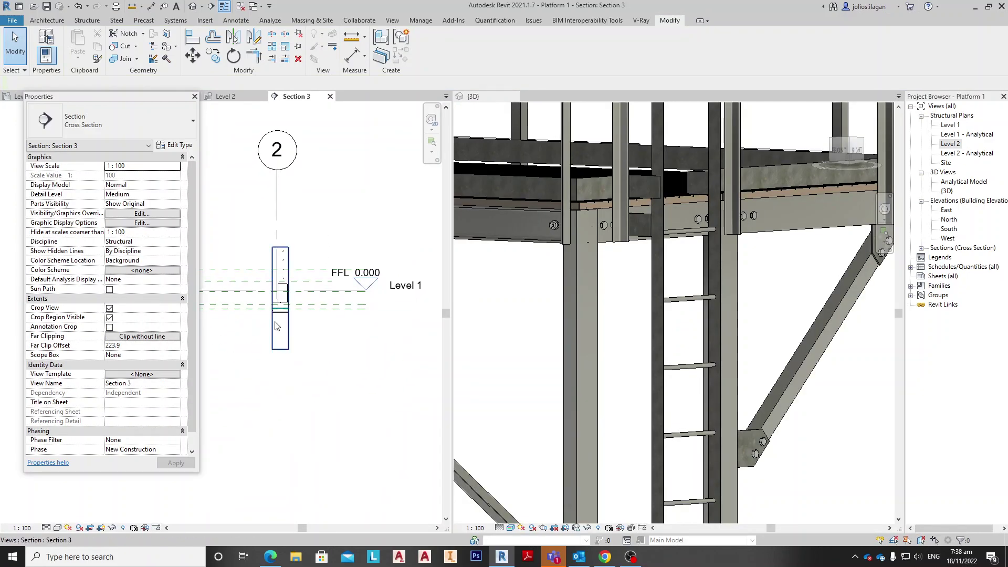
pyautogui.click(47, 529)
pyautogui.click(56, 519)
pyautogui.moveTo(310, 243); pyautogui.dragTo(292, 485, button='middle')
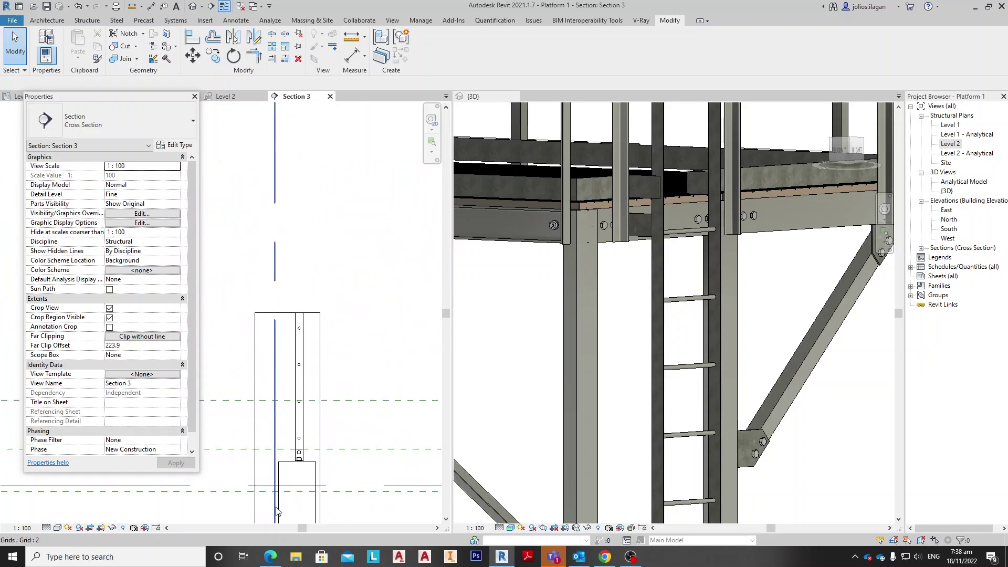
pyautogui.click(304, 314)
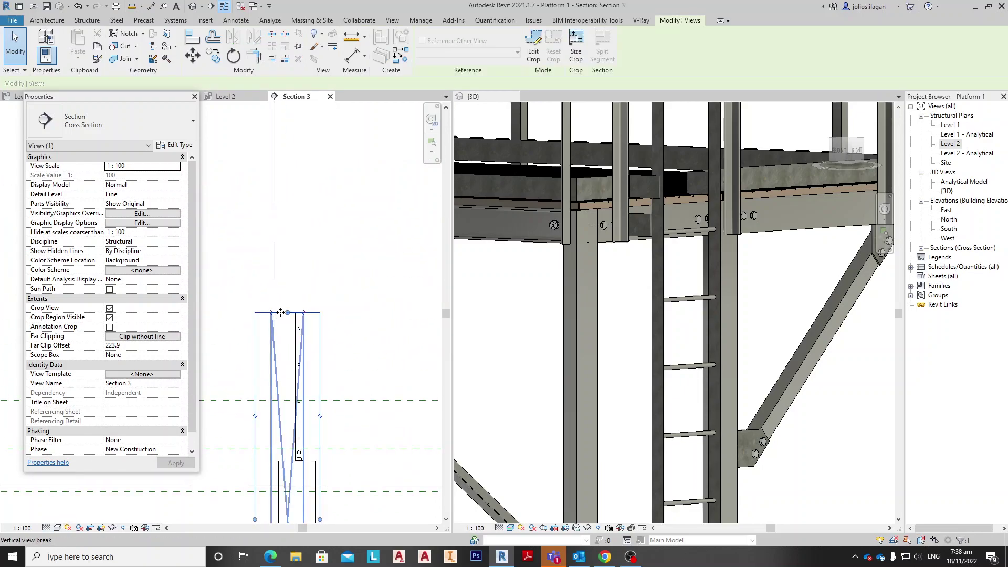
pyautogui.click(305, 315)
pyautogui.moveTo(297, 314); pyautogui.dragTo(297, 122)
pyautogui.scroll(5, 272, 311)
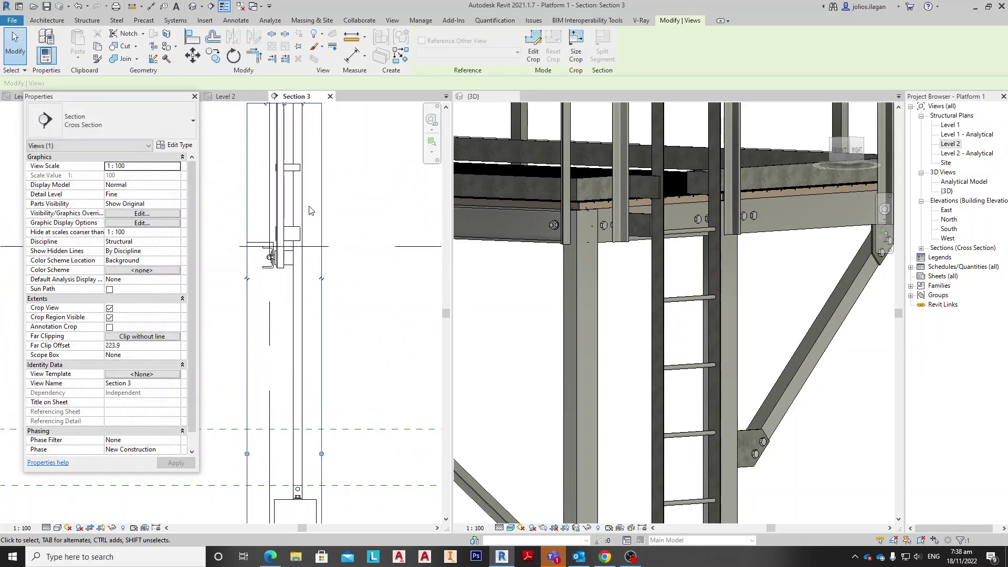
# Step: Edit the steel plate's boundary in the section, aligning its inner edge with the outer face of the platform channel, and finish the sketch
pyautogui.click(273, 276)
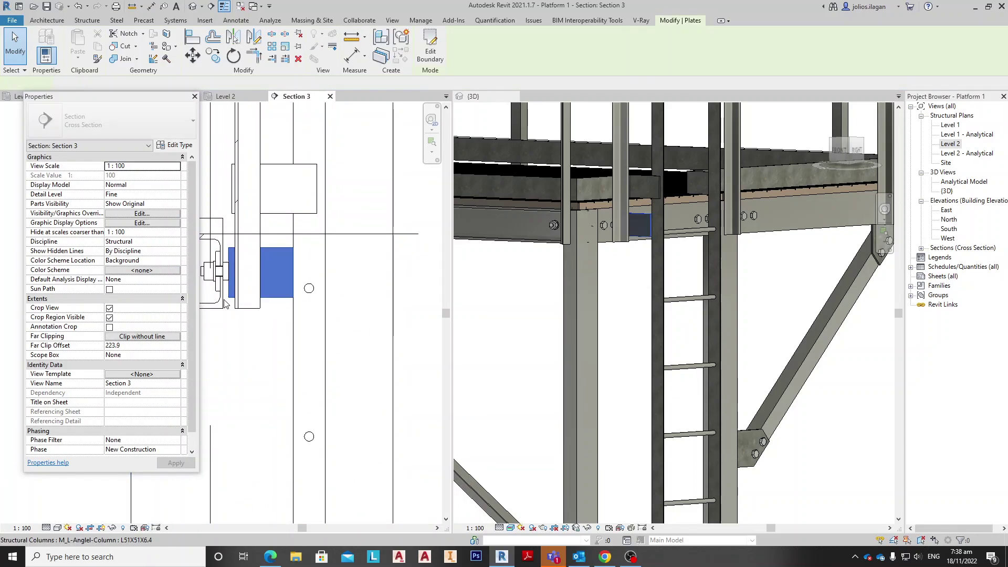
pyautogui.scroll(3, 271, 273)
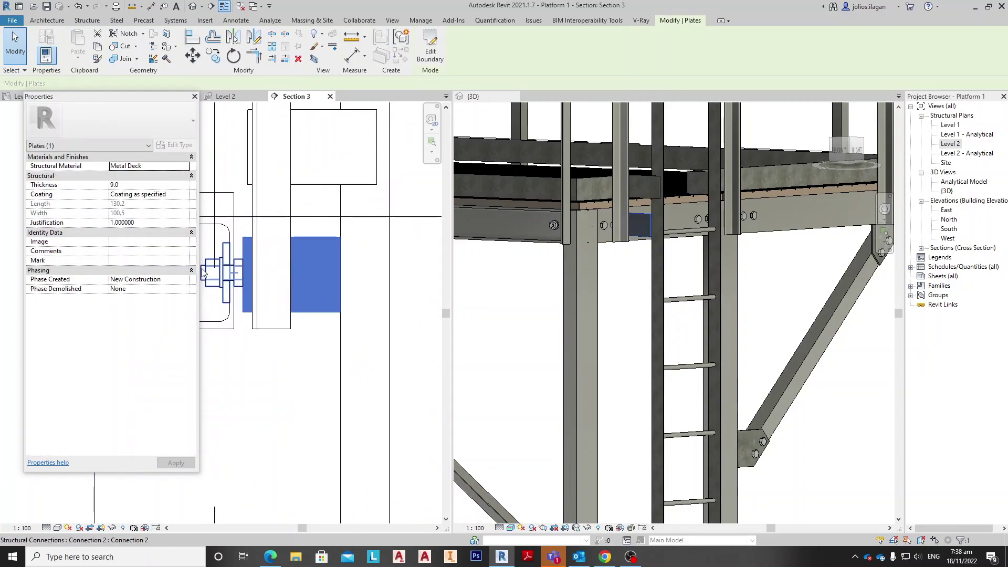
pyautogui.click(430, 46)
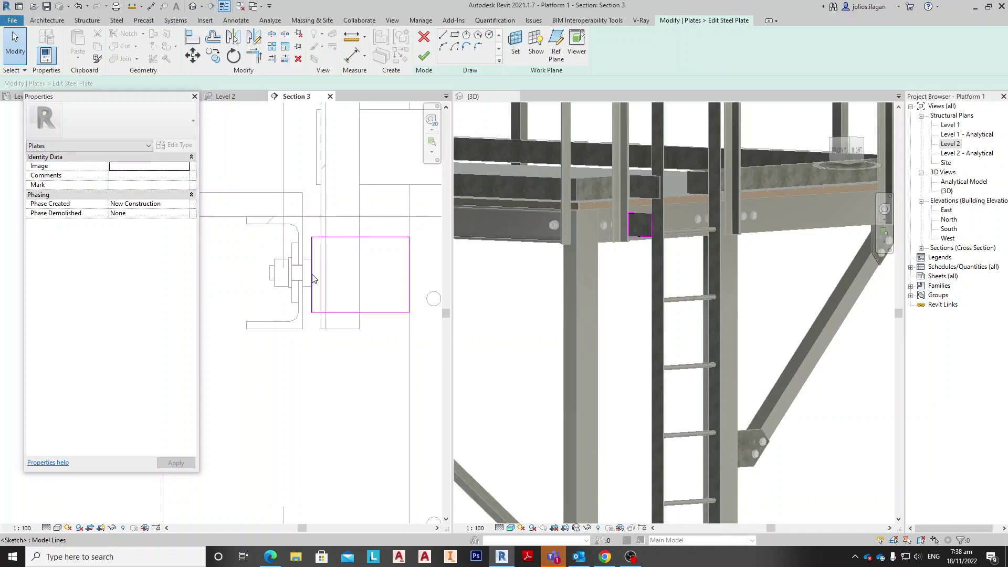
pyautogui.press('l')
pyautogui.click(303, 226)
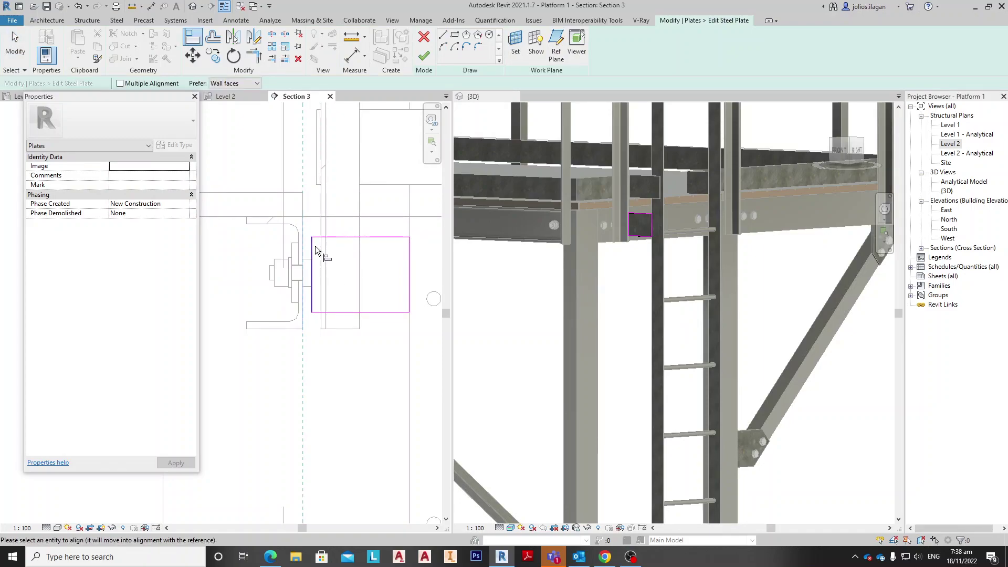
pyautogui.click(313, 249)
pyautogui.click(424, 57)
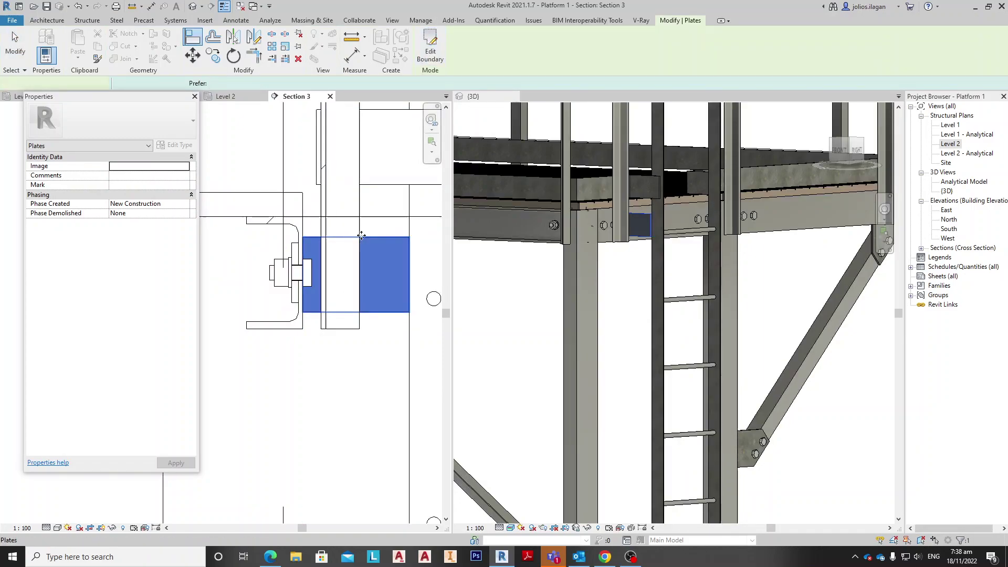
# Step: Select the steel plate in the Level 2 plan and move it 9 mm south, perpendicular to its length
pyautogui.click(221, 96)
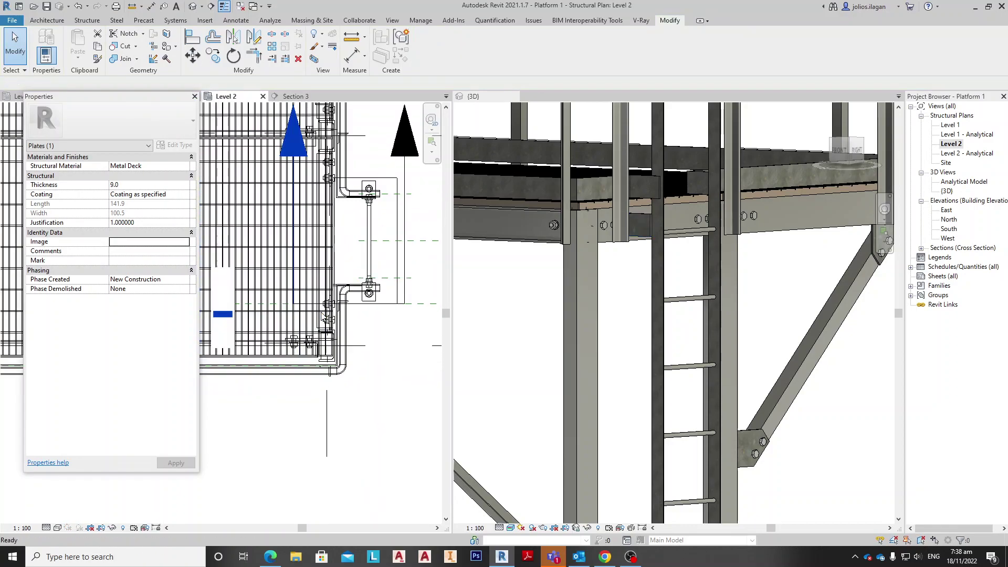
pyautogui.scroll(5, 337, 303)
pyautogui.moveTo(362, 263); pyautogui.dragTo(293, 283, button='middle')
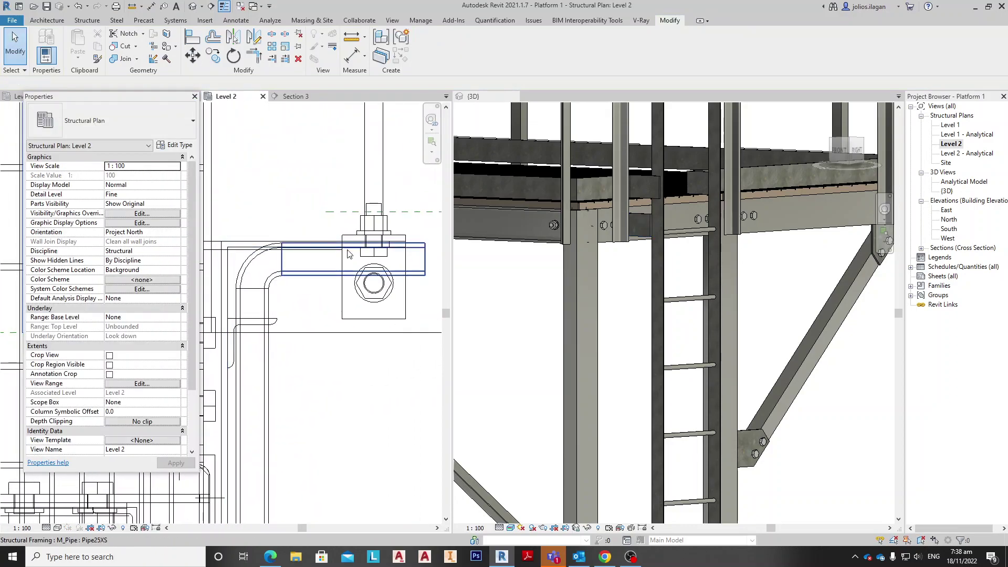
pyautogui.click(216, 256)
pyautogui.scroll(2, 277, 209)
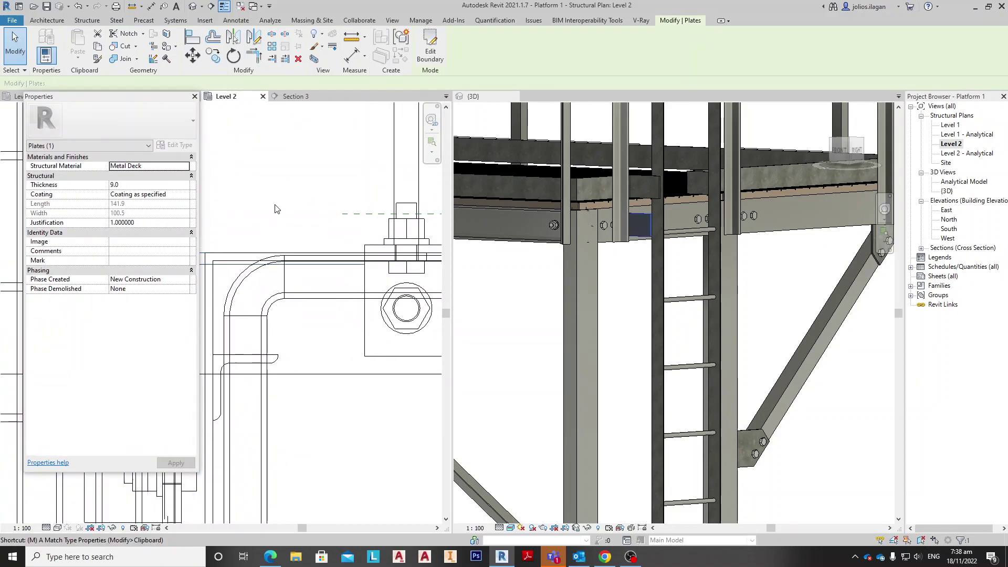
pyautogui.press('m')
pyautogui.press('v')
pyautogui.click(292, 173)
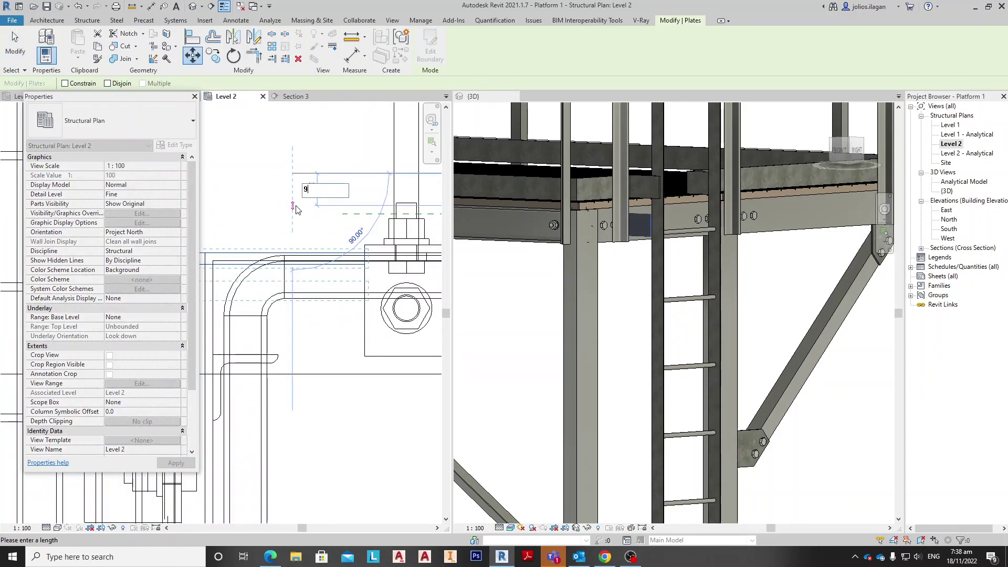
pyautogui.write('9')
pyautogui.press('Return')
pyautogui.scroll(-1, 302, 288)
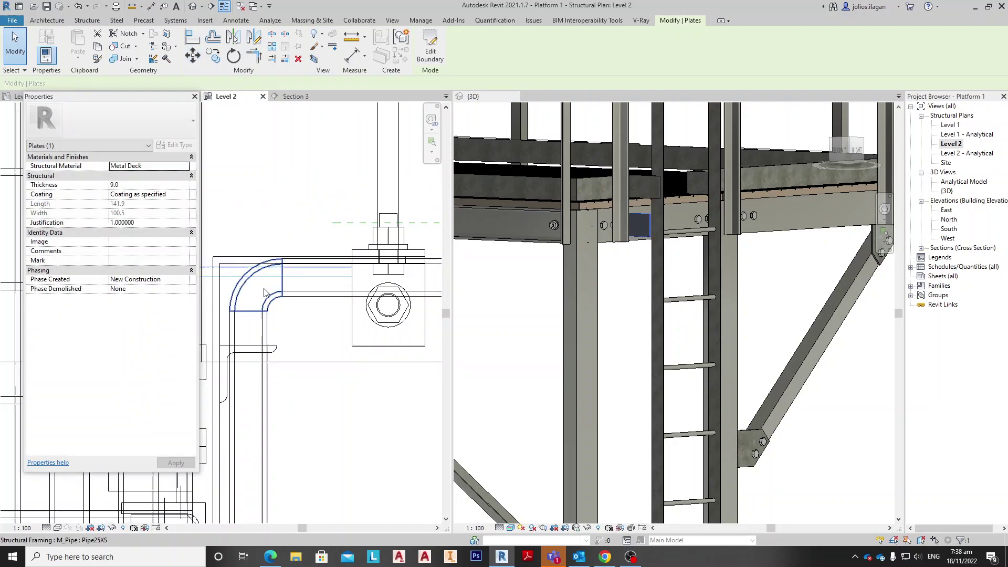
# Step: Copy the selected steel plate in plan, placing the copy alongside the original near the bolted ladder bracket
pyautogui.scroll(2, 303, 287)
pyautogui.press('c')
pyautogui.press('o')
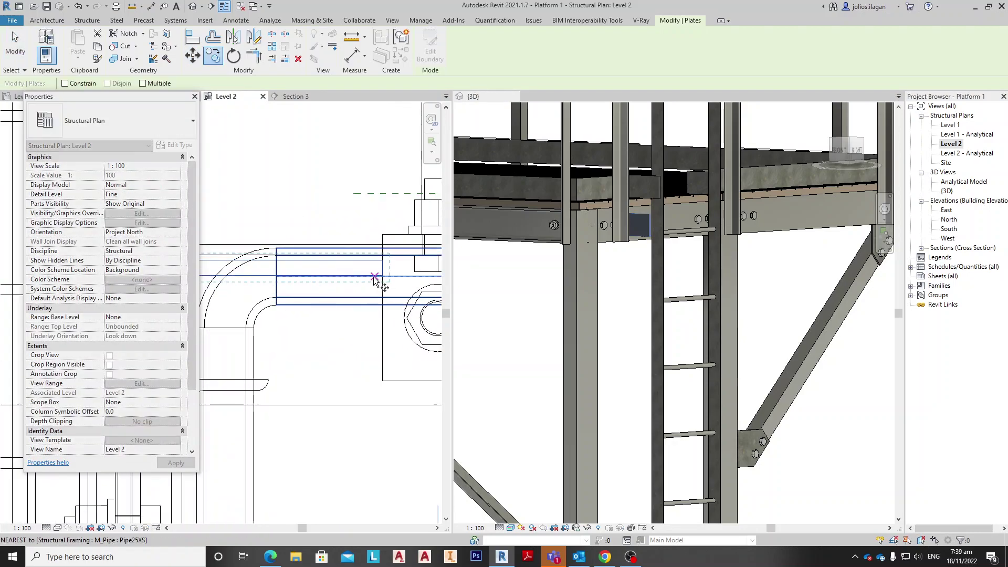
pyautogui.click(373, 260)
pyautogui.scroll(-2, 372, 264)
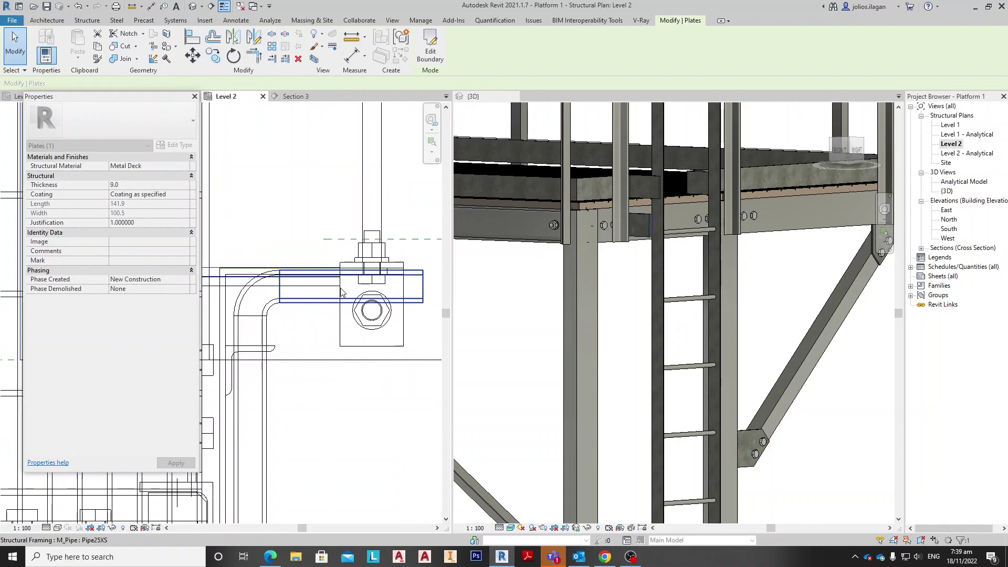
# Step: Move the copied plate by its end corner to the outer edge of the ladder bracket, so it overlaps the original plate
pyautogui.scroll(1, 337, 287)
pyautogui.press('m')
pyautogui.click(338, 287)
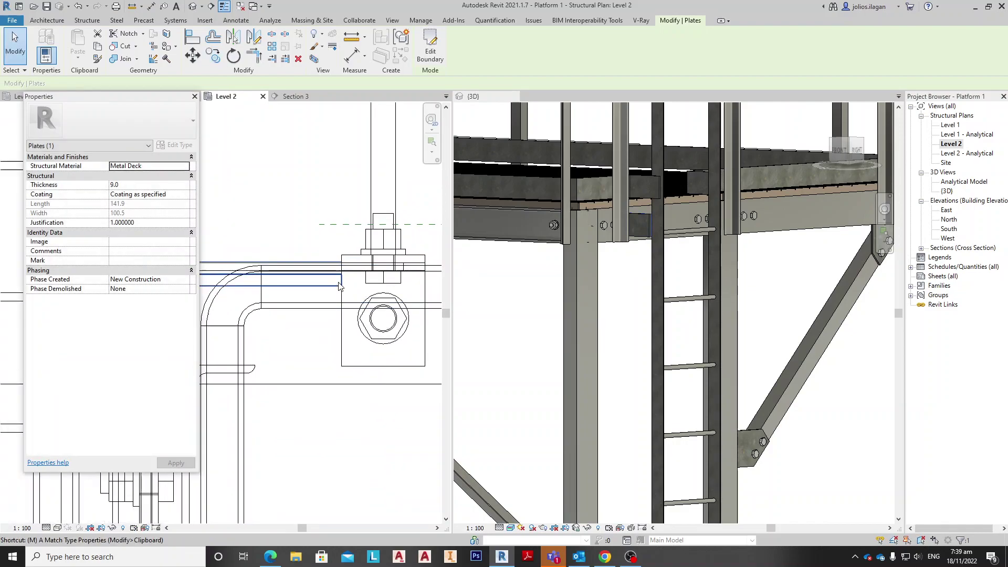
pyautogui.press('v')
pyautogui.scroll(2, 340, 277)
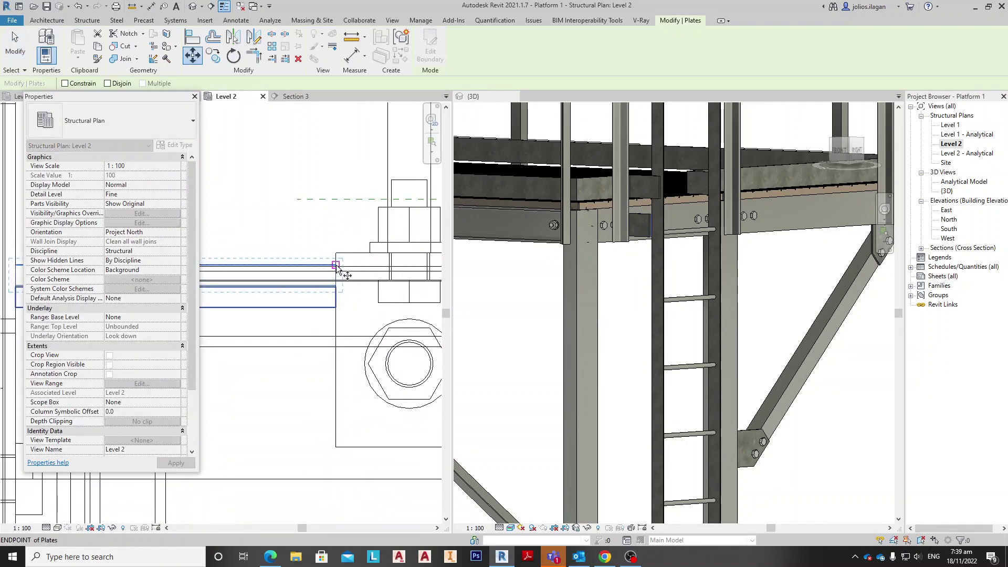
pyautogui.click(336, 264)
pyautogui.moveTo(357, 272); pyautogui.dragTo(288, 289, button='middle')
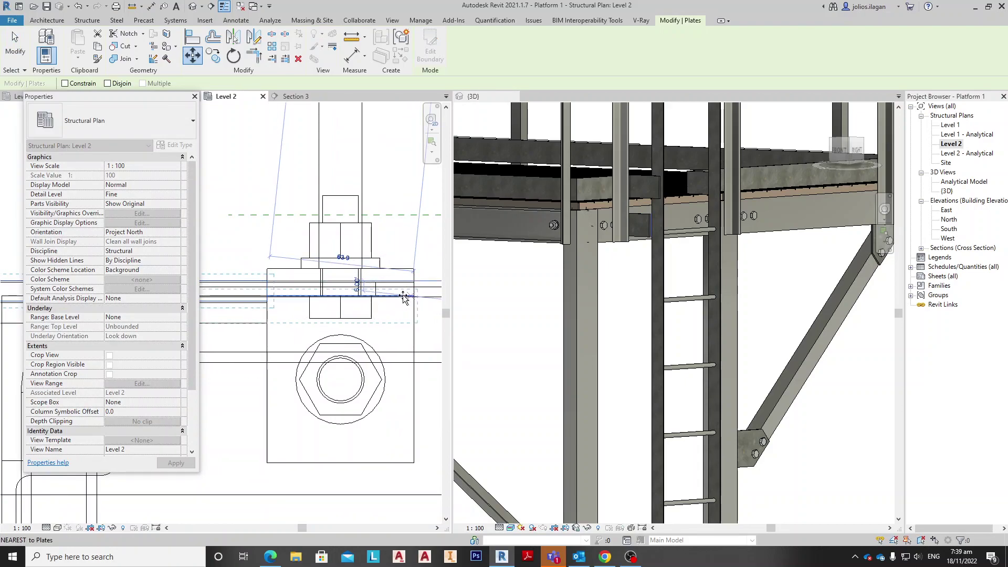
pyautogui.scroll(2, 403, 298)
pyautogui.click(420, 275)
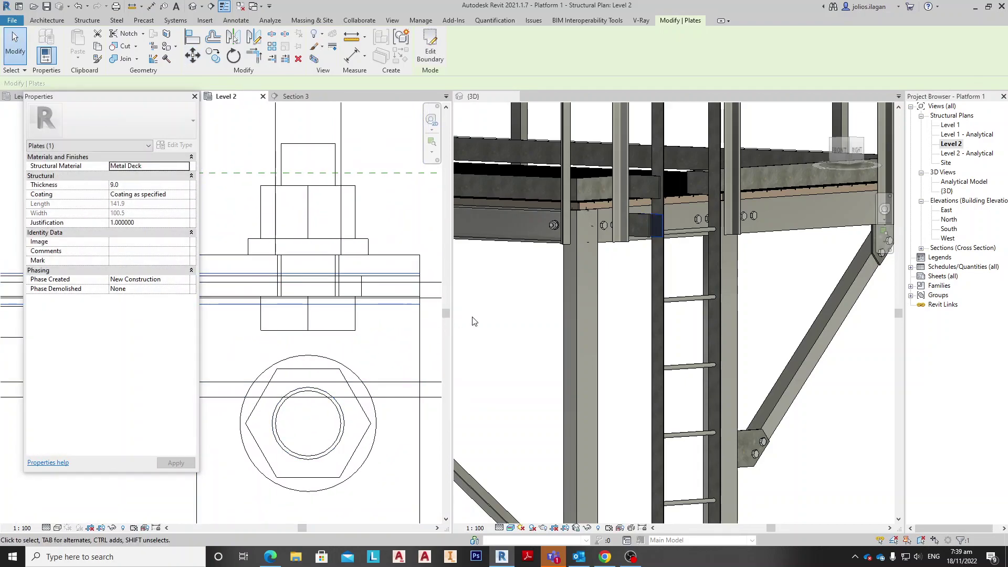
# Step: Examine in 3D how the two overlapping plates sit between the platform and the ladder upright
pyautogui.press('Escape')
pyautogui.scroll(3, 714, 204)
pyautogui.keyDown('shift'); pyautogui.moveTo(714, 204); pyautogui.dragTo(652, 215, button='middle'); pyautogui.keyUp('shift')
pyautogui.scroll(2, 579, 284)
pyautogui.click(600, 308)
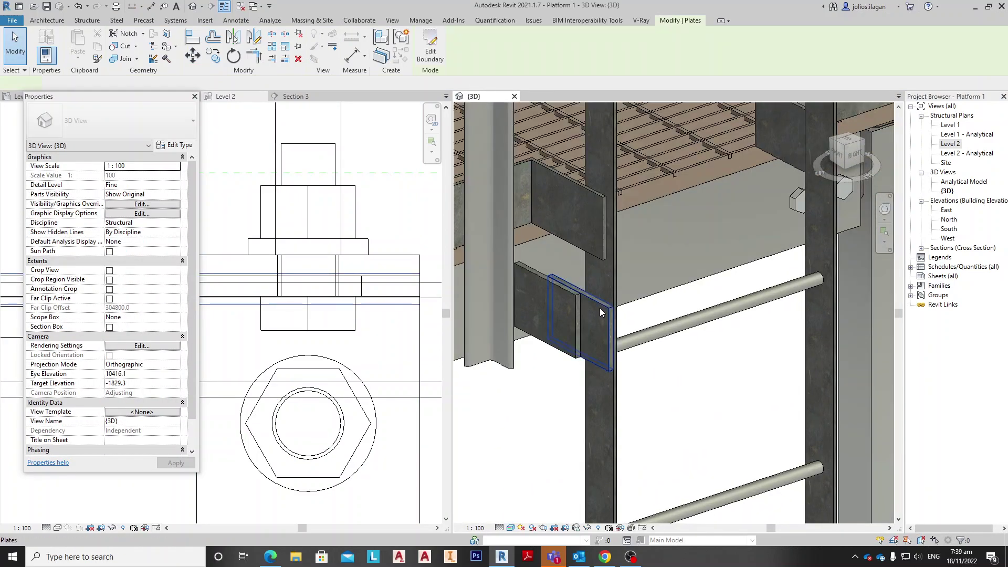
pyautogui.click(575, 299)
pyautogui.keyDown('shift'); pyautogui.moveTo(575, 299); pyautogui.dragTo(604, 348, button='middle'); pyautogui.keyUp('shift')
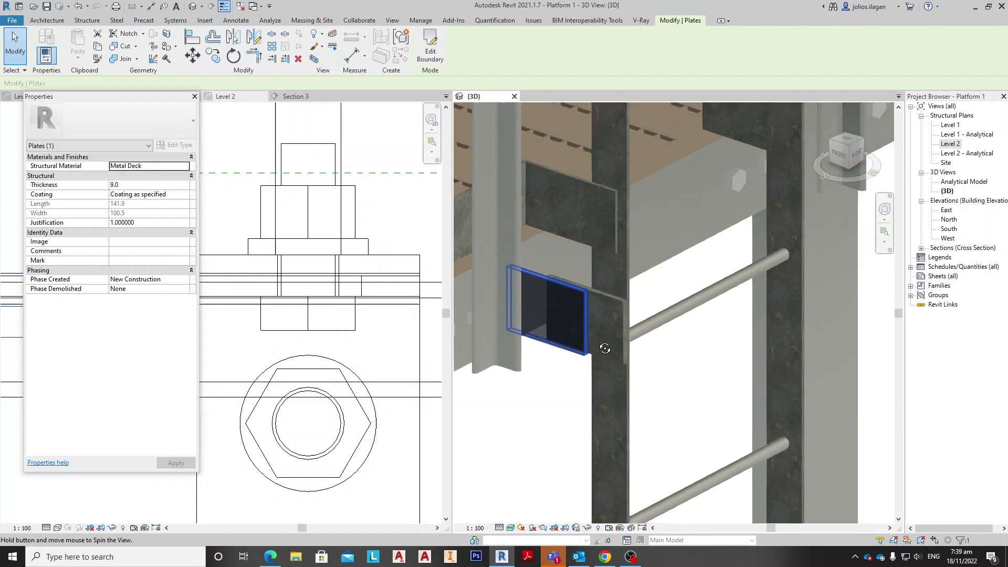
pyautogui.press('Escape')
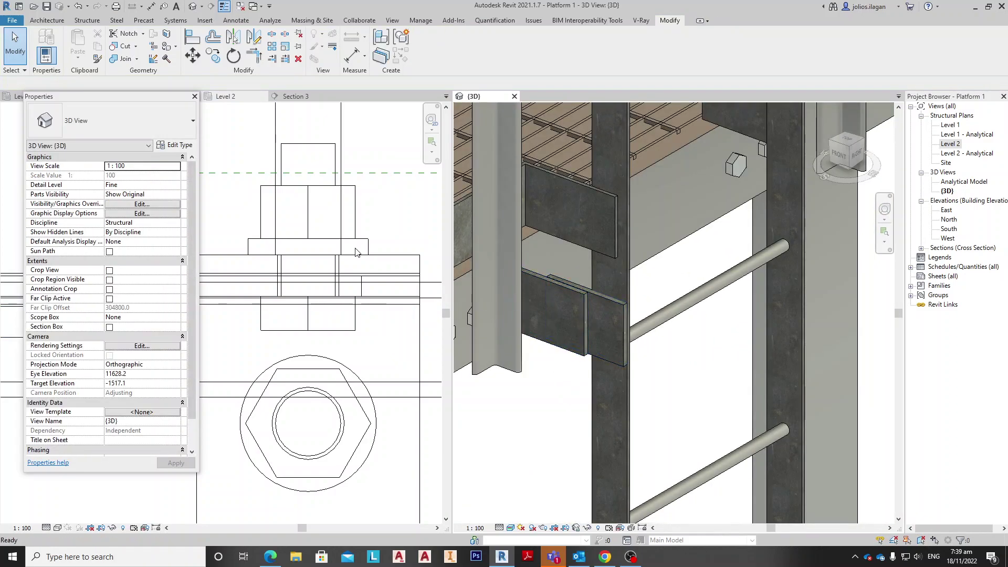
# Step: Return to the Section 3 view and set its visual style to Wireframe to expose the plate overlap
pyautogui.click(389, 222)
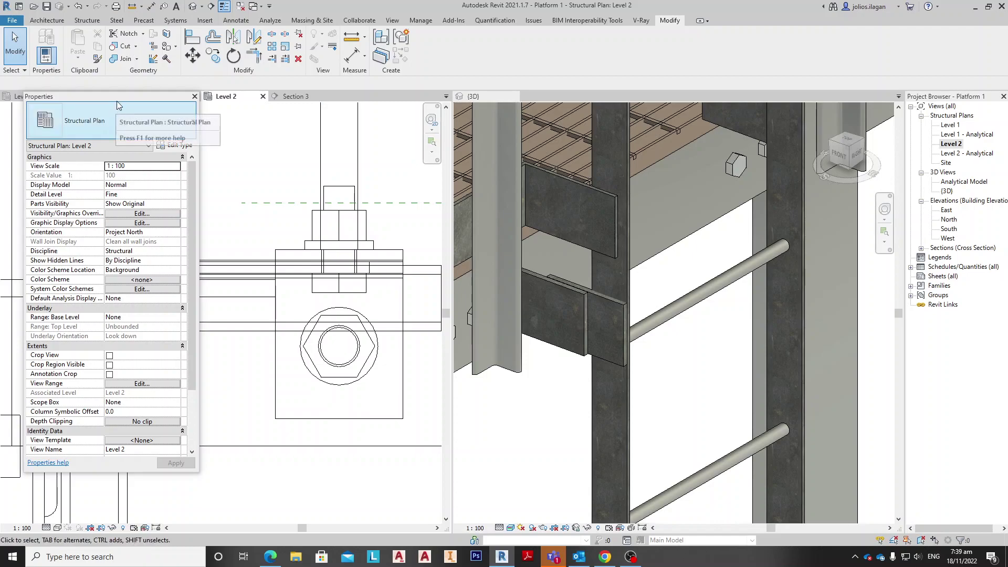
pyautogui.moveTo(117, 99); pyautogui.dragTo(101, 100)
pyautogui.click(293, 96)
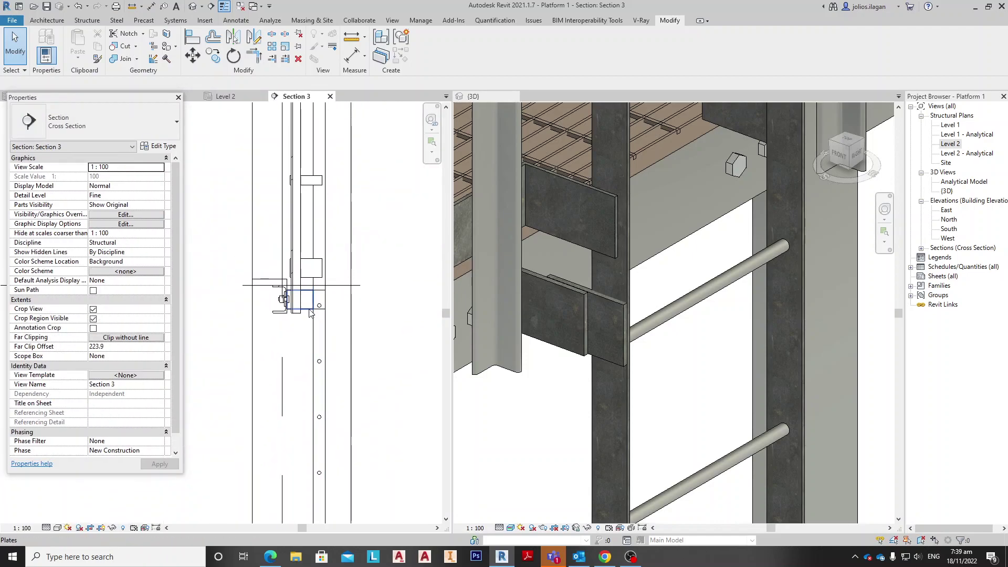
pyautogui.click(311, 311)
pyautogui.scroll(3, 306, 314)
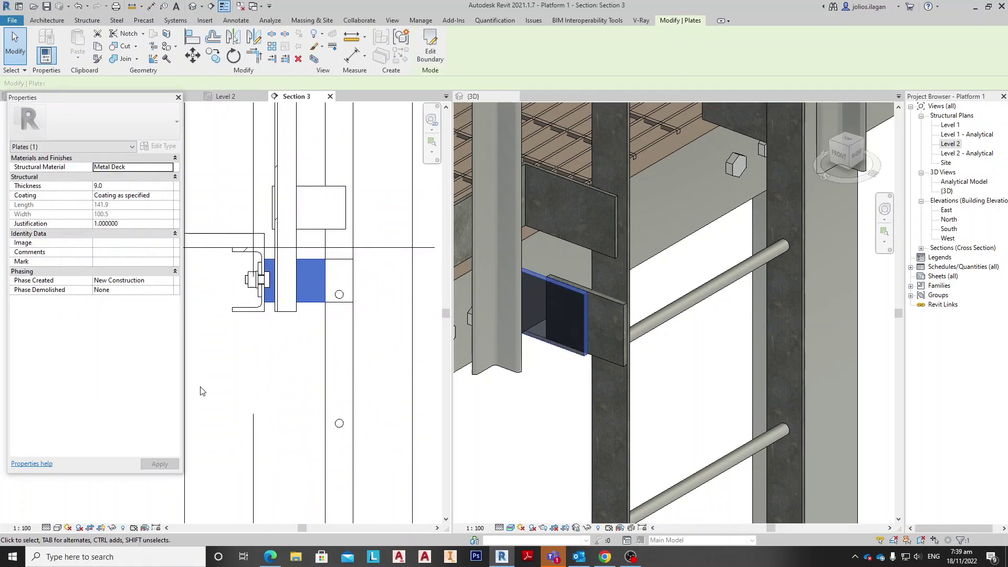
pyautogui.click(56, 528)
pyautogui.click(79, 475)
pyautogui.scroll(2, 329, 276)
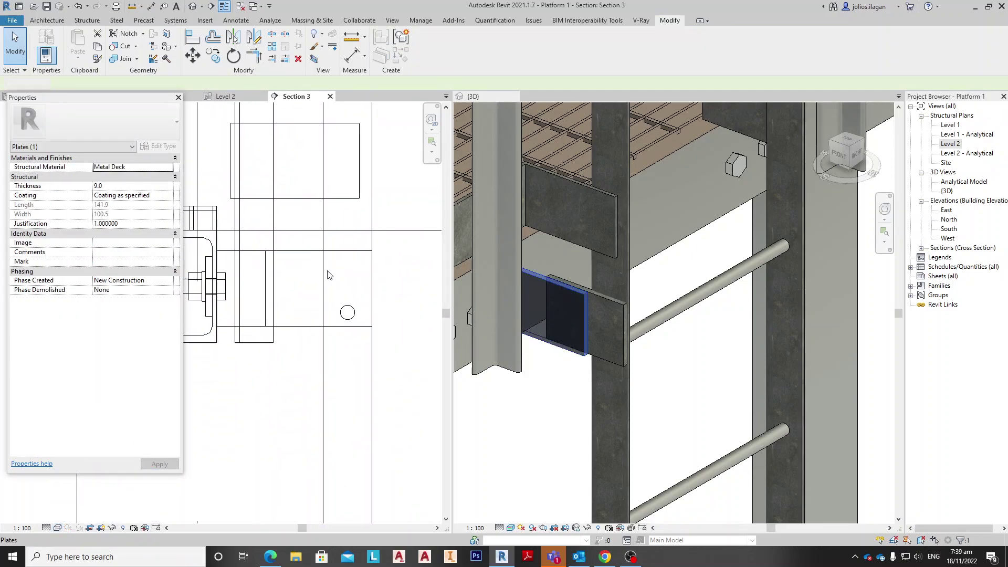
pyautogui.press('Escape')
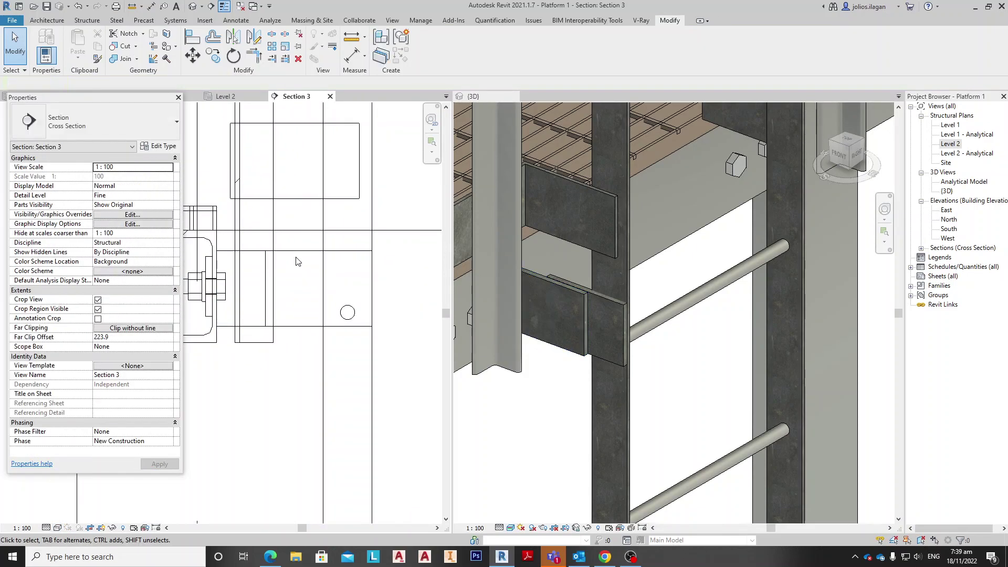
# Step: Start a bolt connection and pick the two overlapping plates as the elements to join, with the plate face as work plane
pyautogui.click(117, 20)
pyautogui.click(116, 62)
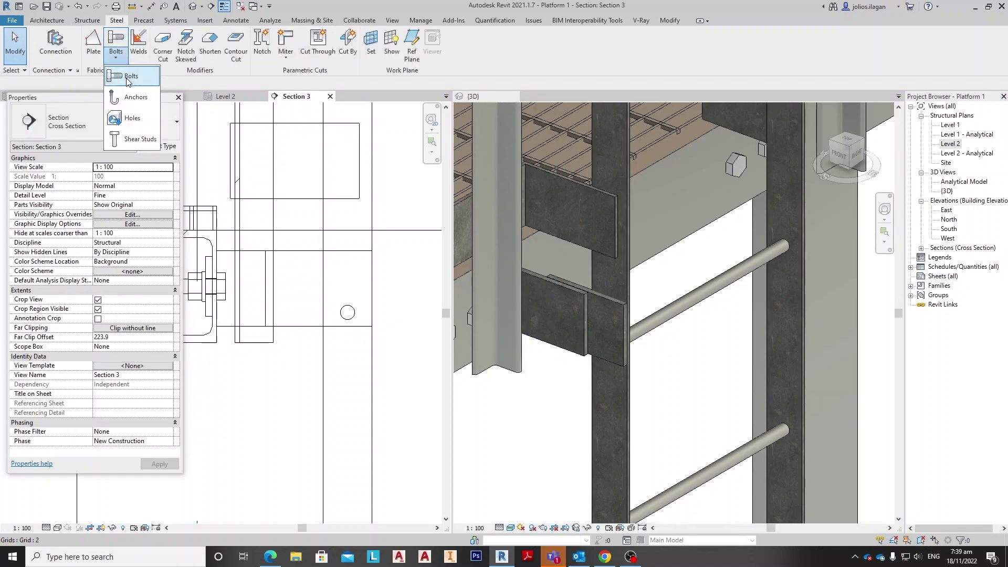
pyautogui.click(128, 76)
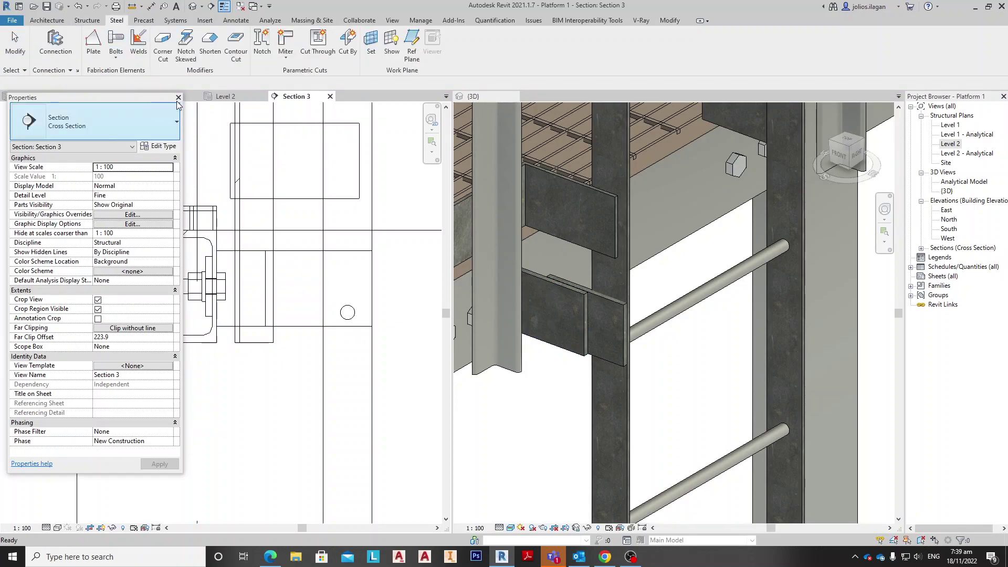
pyautogui.click(568, 291)
pyautogui.click(567, 286)
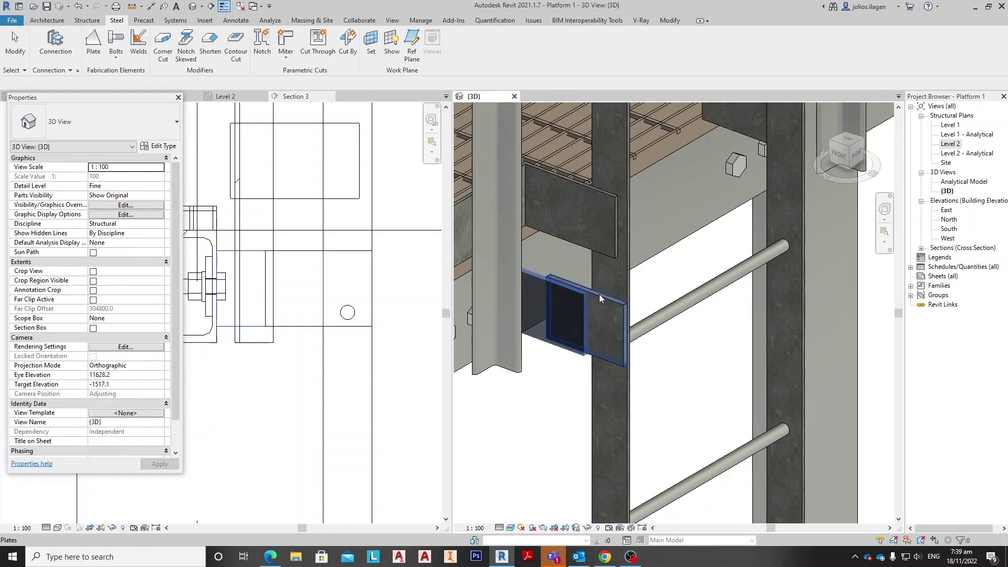
pyautogui.click(599, 294)
pyautogui.press('Return')
pyautogui.click(559, 292)
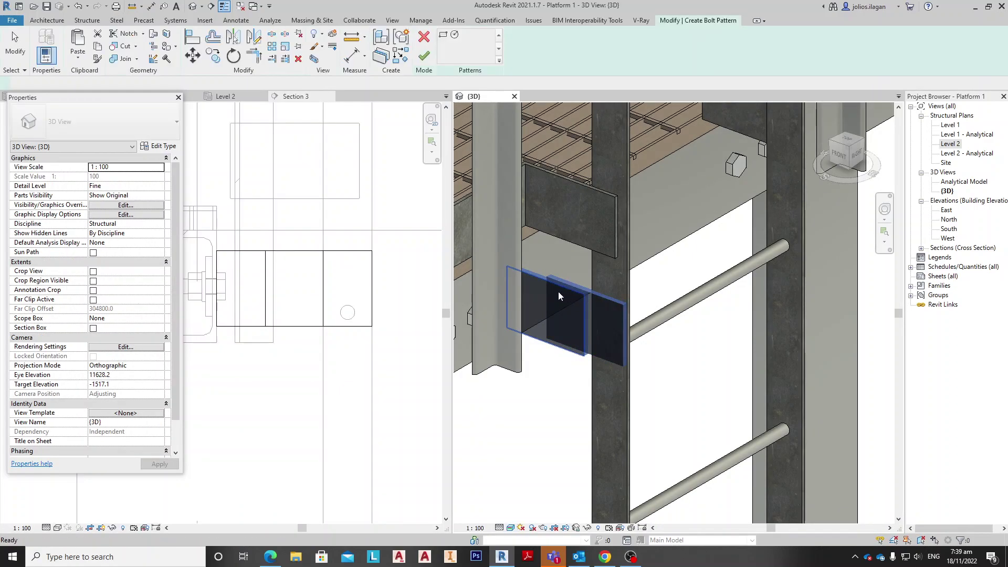
# Step: Draw a rectangular bolt pattern of about 100.5 by 76.9 mm over the plate overlap in the section and finish it
pyautogui.click(443, 36)
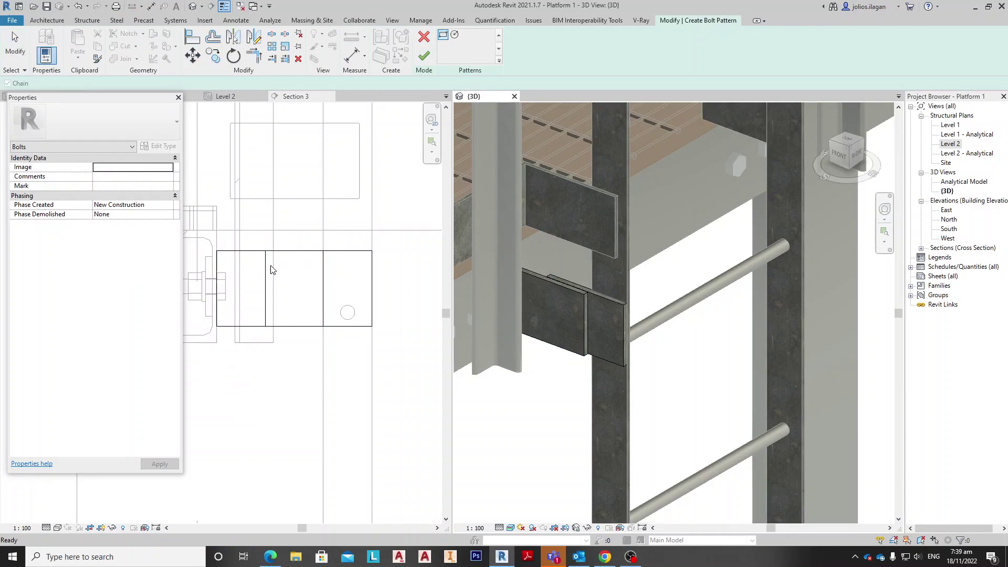
pyautogui.click(269, 250)
pyautogui.click(266, 251)
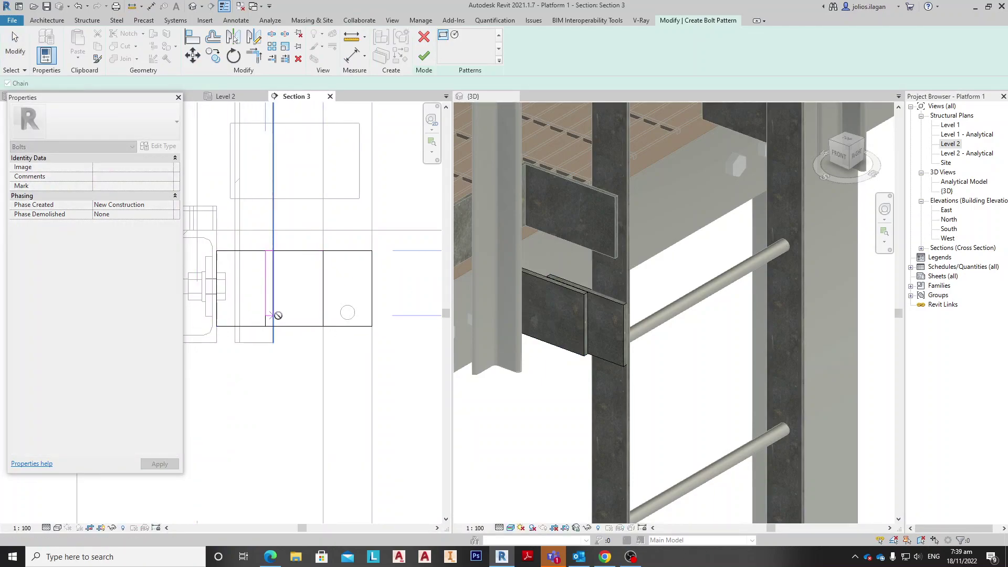
pyautogui.scroll(-1, 292, 311)
pyautogui.click(319, 325)
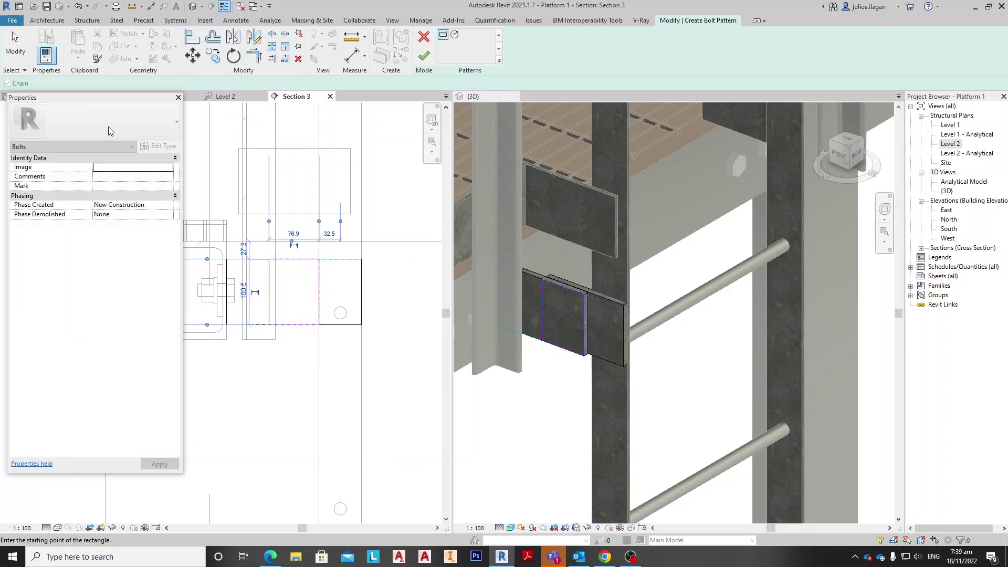
pyautogui.click(425, 56)
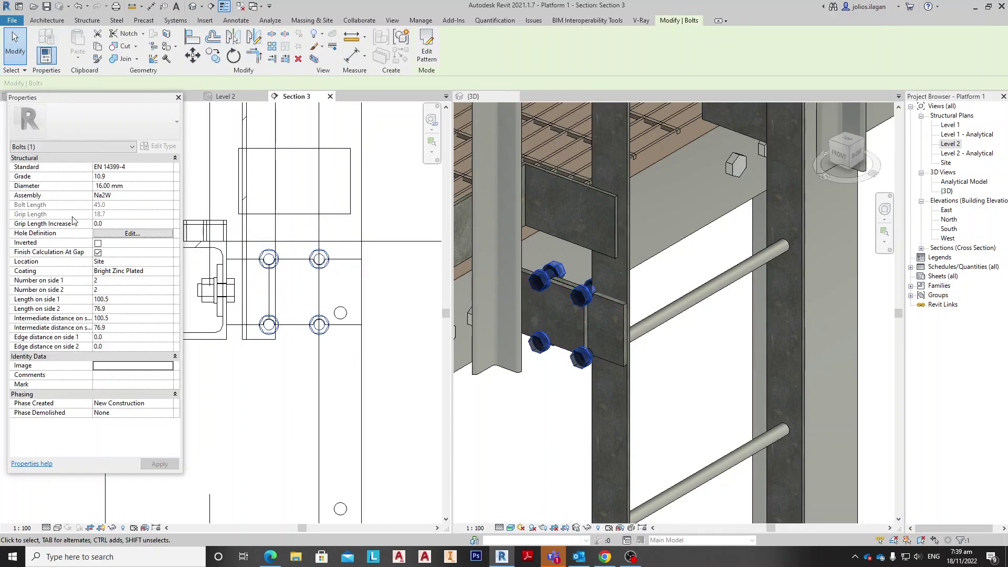
# Step: Set the bolts to standard ASTM A325, diameter 5/8 inch, assembly NaW and number on side 1 to 1, and apply
pyautogui.click(164, 168)
pyautogui.click(169, 168)
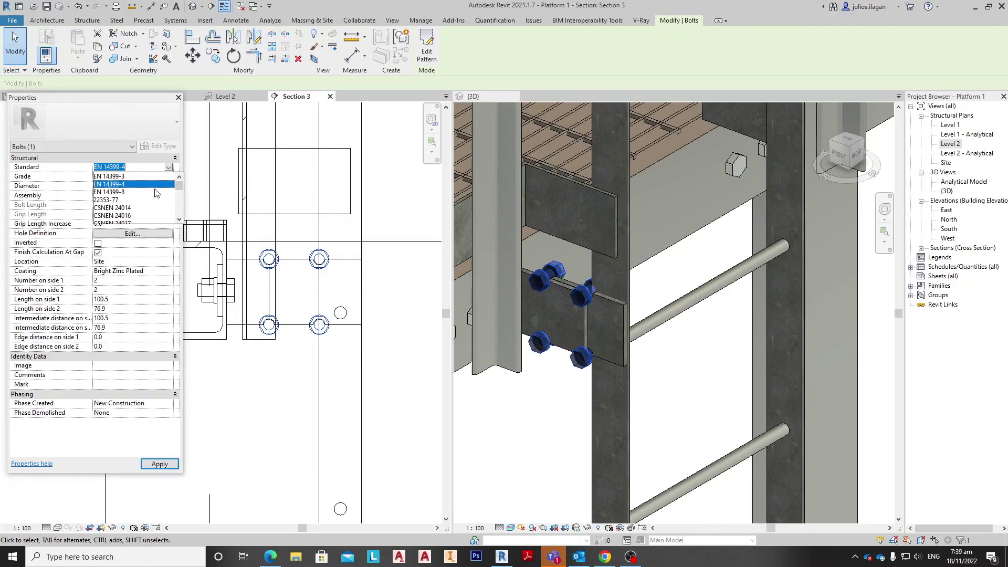
pyautogui.scroll(-5, 135, 216)
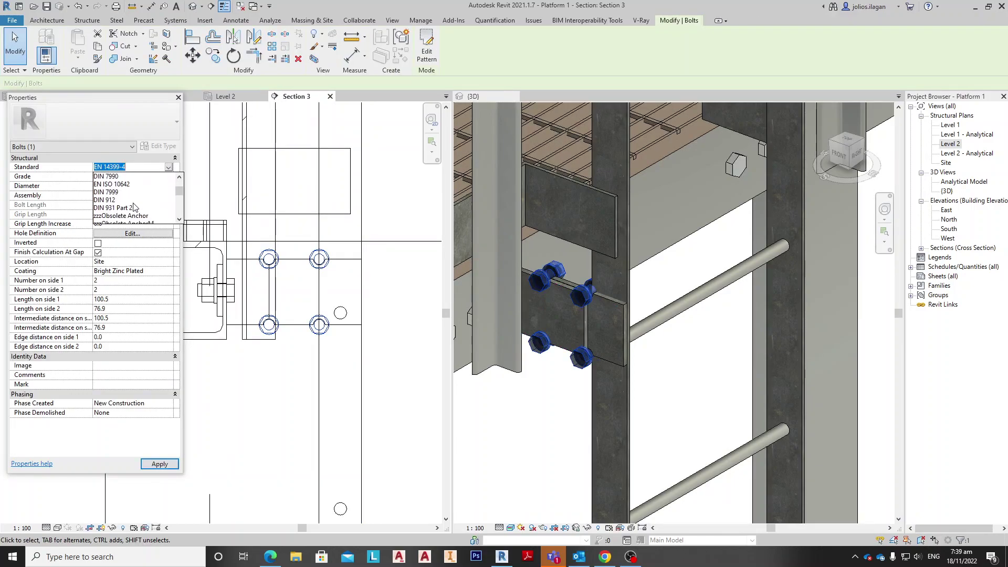
pyautogui.click(116, 208)
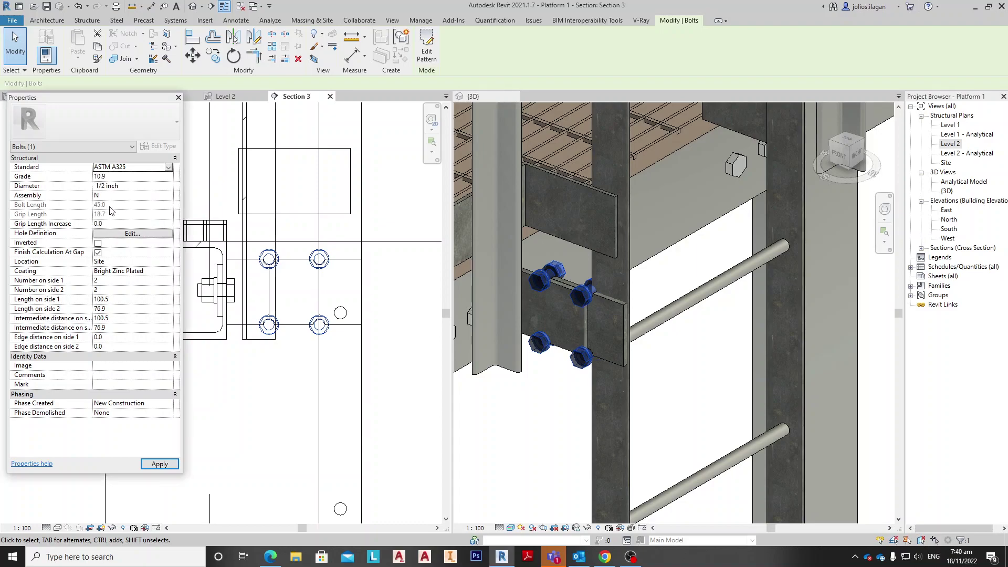
pyautogui.click(168, 186)
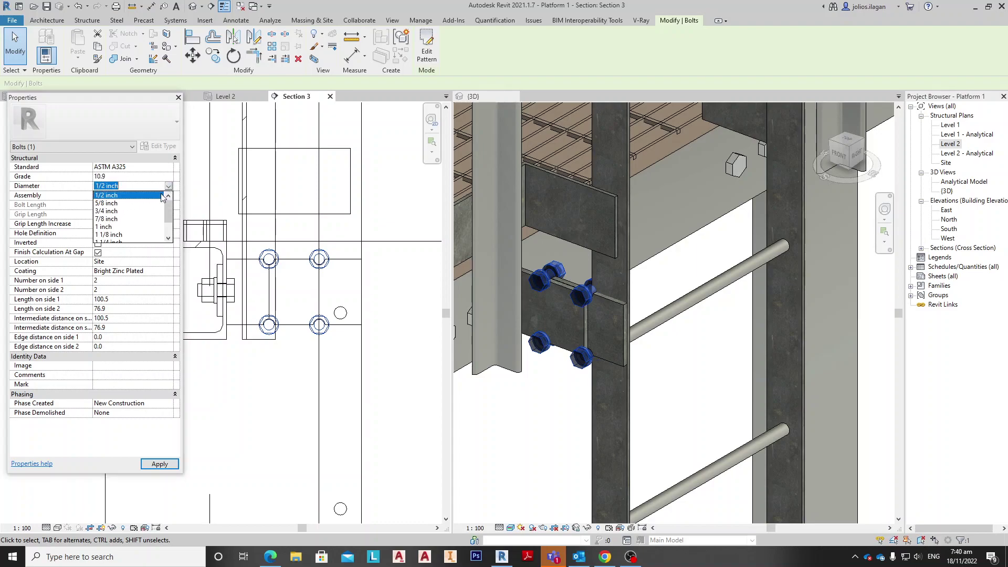
pyautogui.click(122, 204)
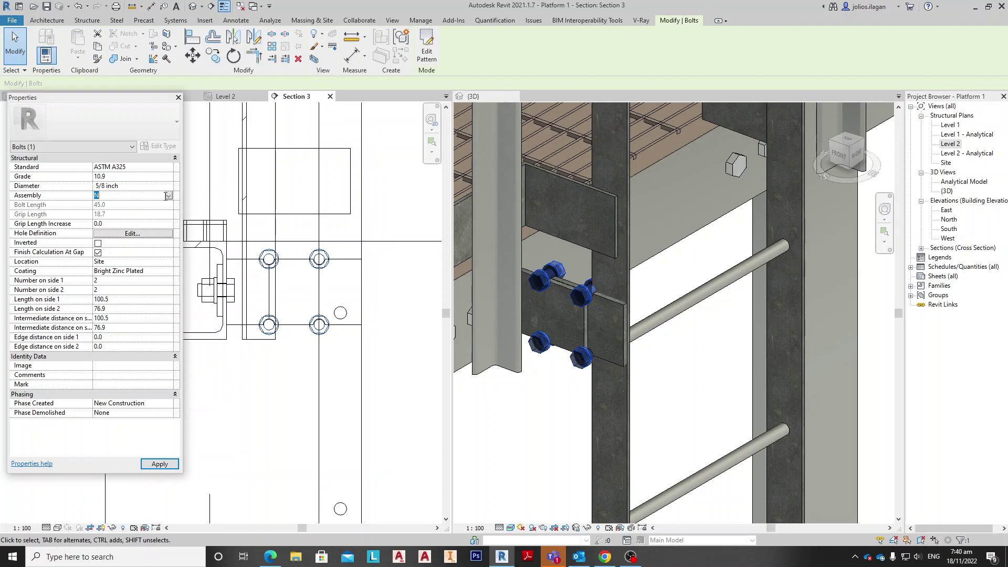
pyautogui.click(169, 196)
pyautogui.click(117, 230)
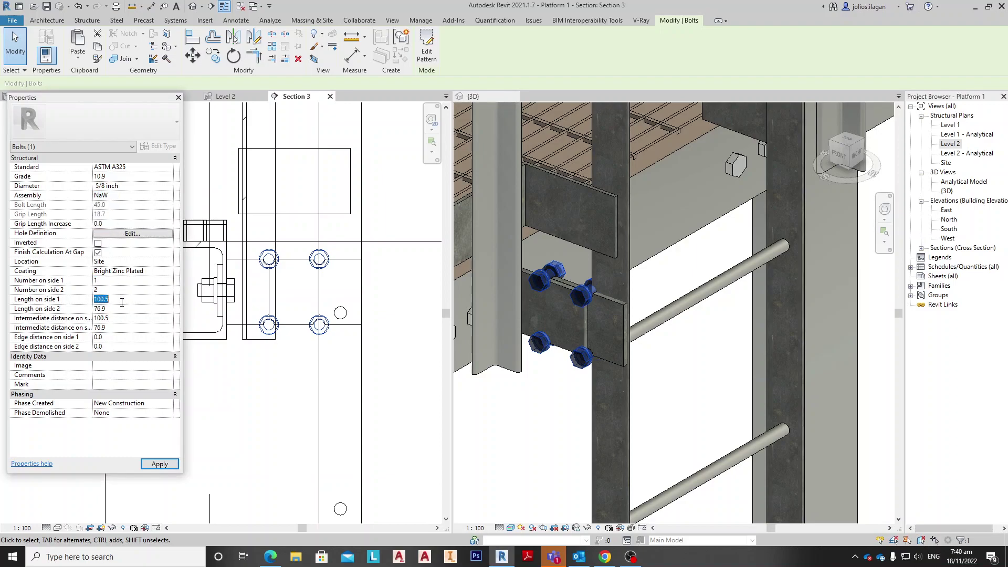
pyautogui.click(156, 464)
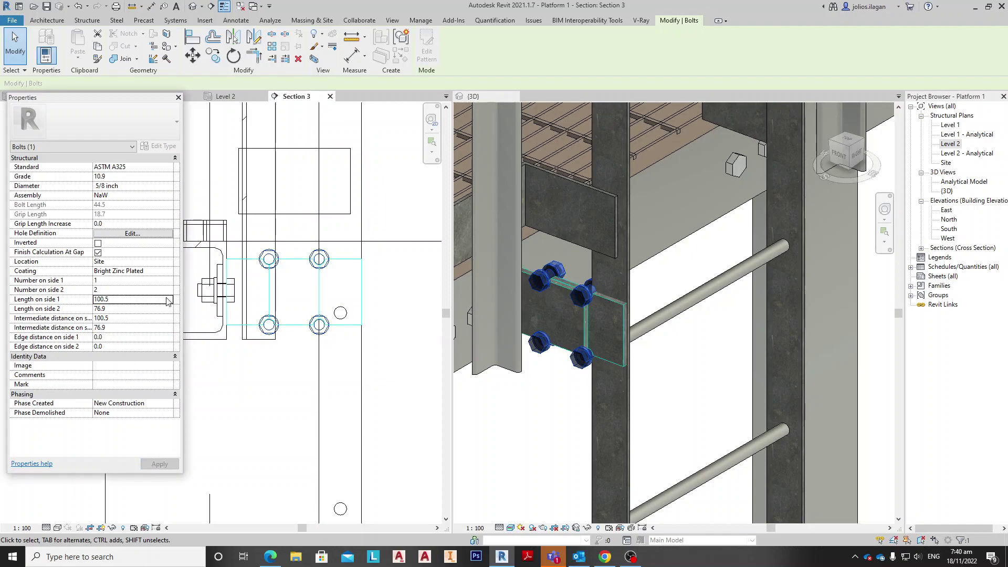
# Step: Set the bolt group's number on side 1 to 2 and number on side 2 to 1
pyautogui.click(112, 281)
pyautogui.write('2')
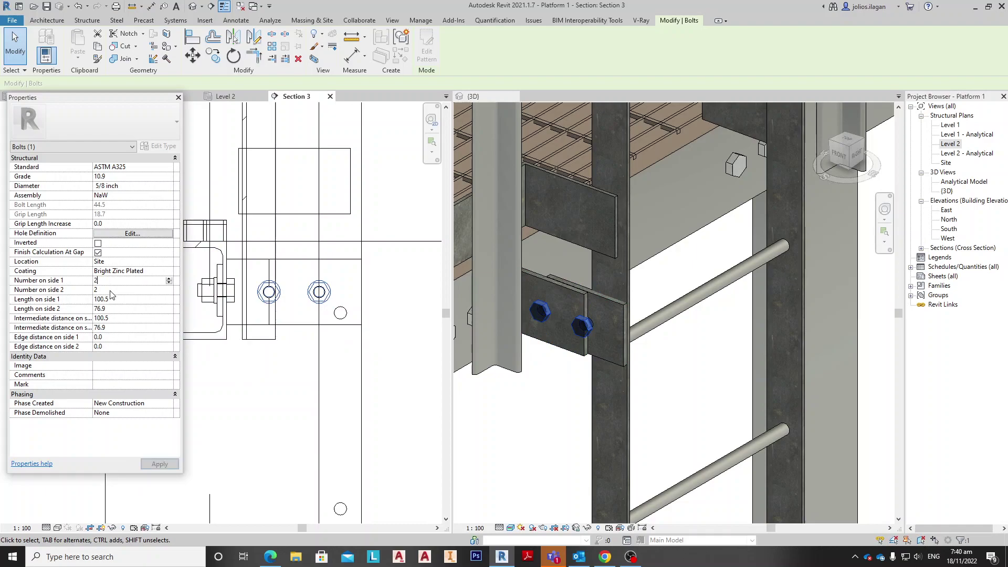
pyautogui.click(160, 465)
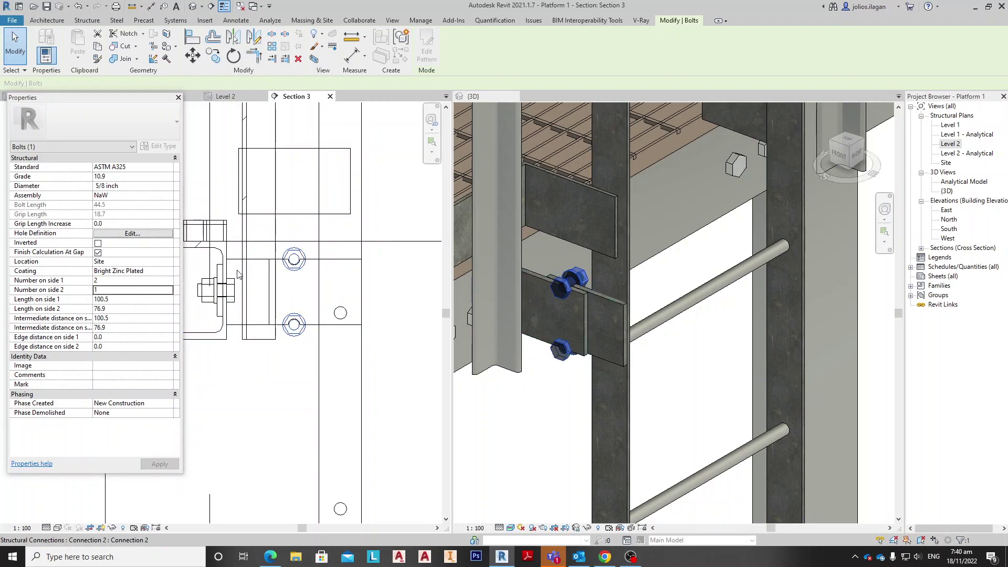
# Step: Try a length on side 1 of 60 for the bolt group, settle on 50 and deselect the bolts
pyautogui.click(128, 299)
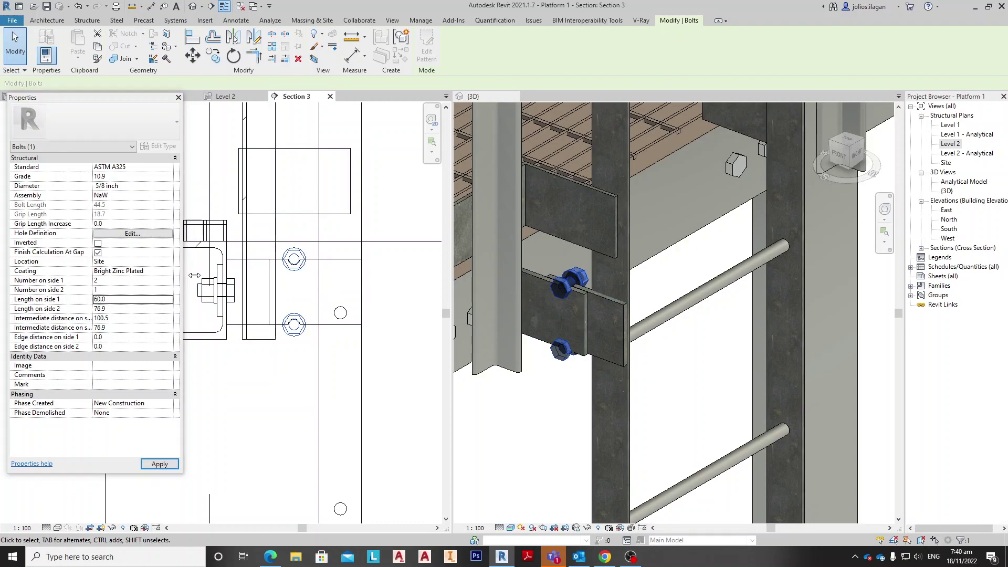
pyautogui.click(157, 466)
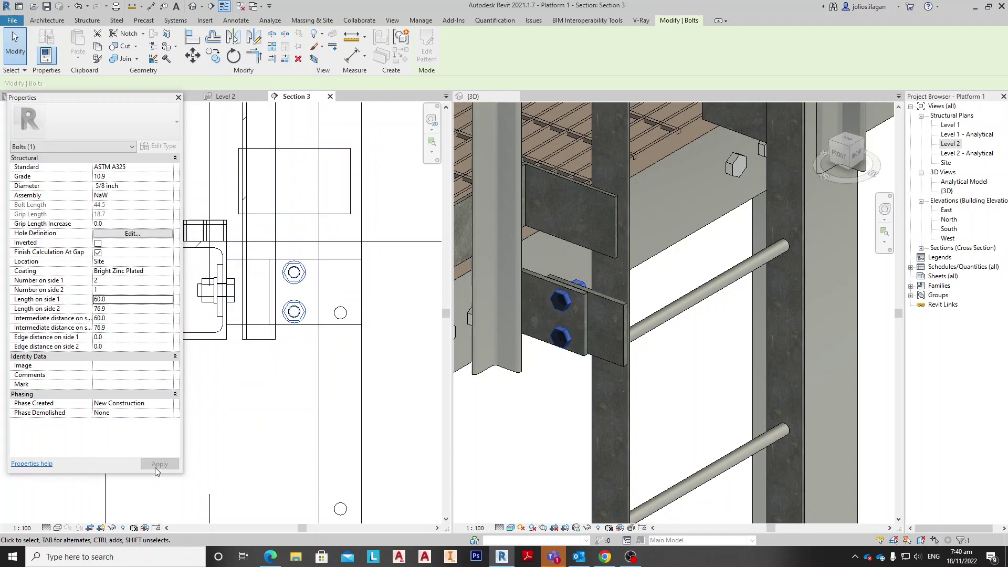
pyautogui.click(129, 290)
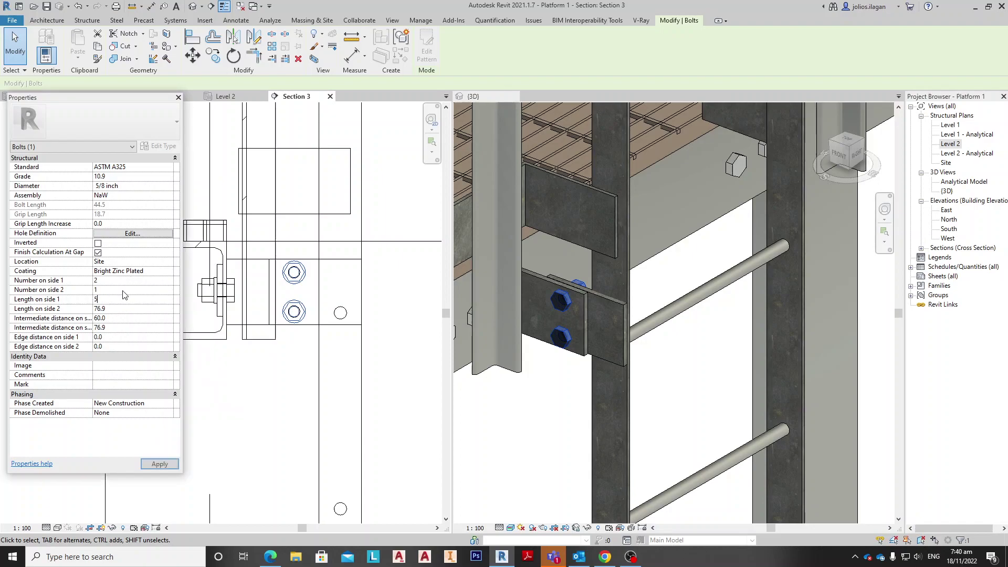
pyautogui.press('Return')
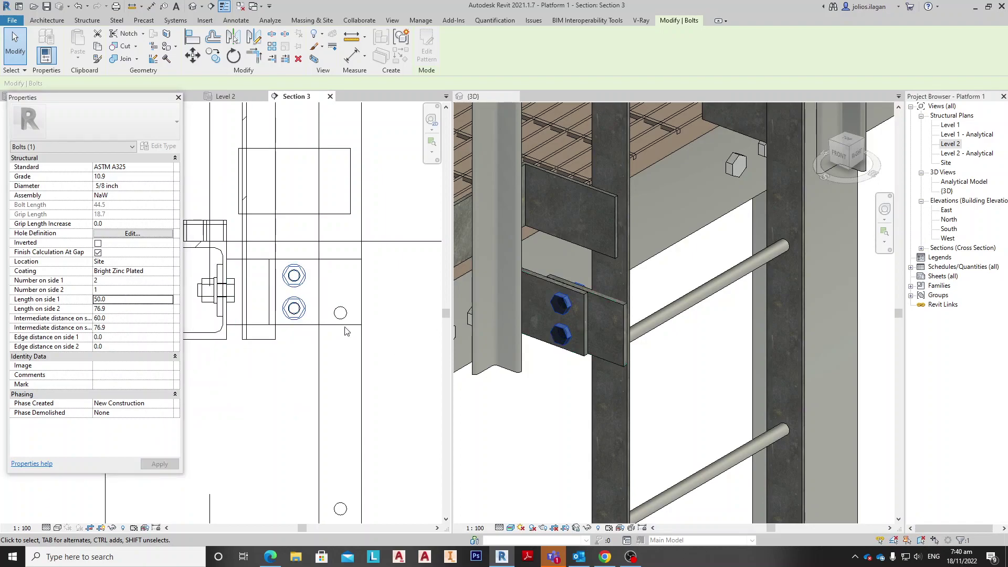
pyautogui.keyDown('shift'); pyautogui.moveTo(565, 395); pyautogui.dragTo(537, 359, button='middle'); pyautogui.keyUp('shift')
pyautogui.scroll(2, 549, 357)
pyautogui.keyDown('shift'); pyautogui.moveTo(531, 427); pyautogui.dragTo(400, 412, button='middle'); pyautogui.keyUp('shift')
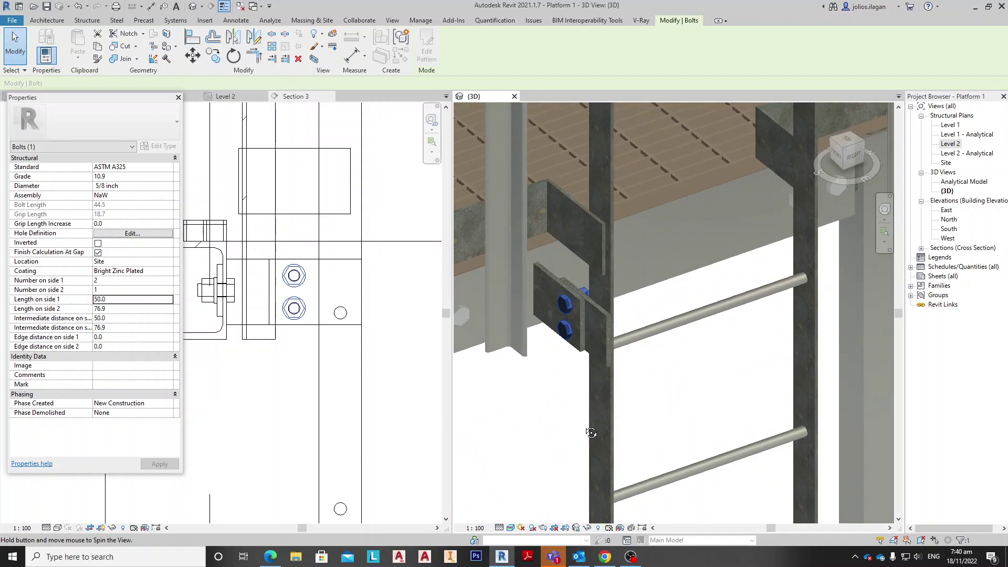
pyautogui.scroll(-4, 566, 359)
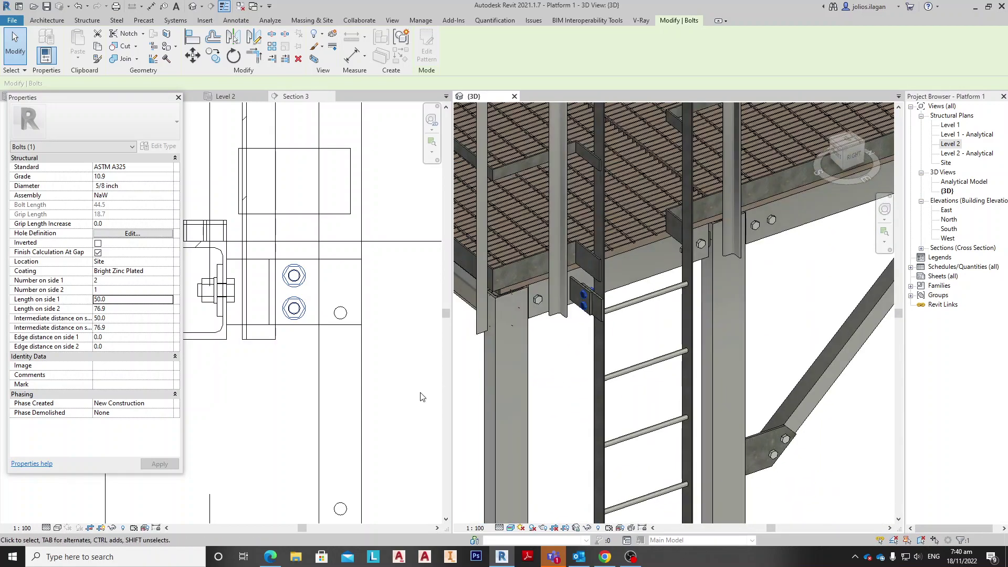
pyautogui.click(590, 332)
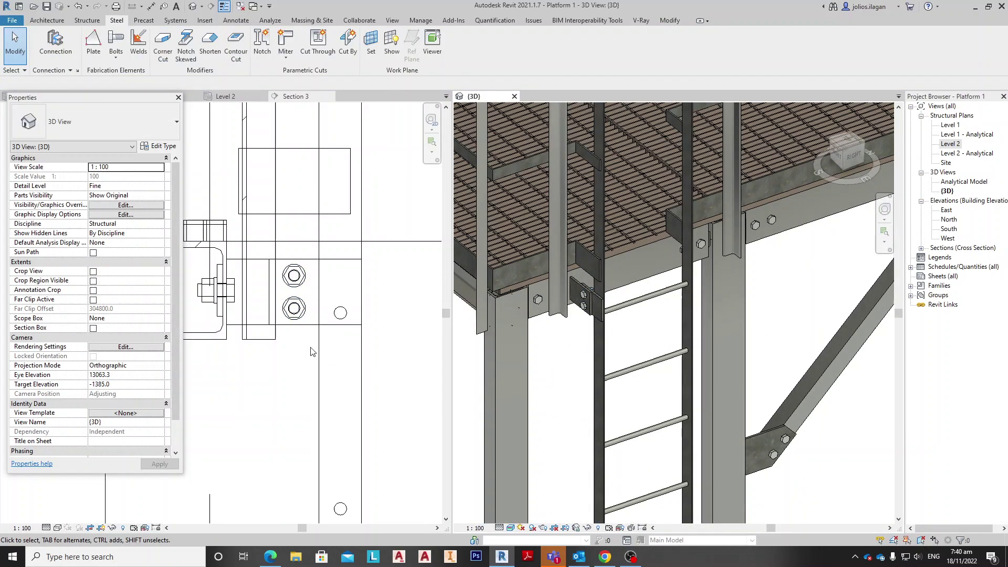
# Step: Mirror the two overlapping plates and their bolts to the other ladder upright about the central reference plane in the Level 2 plan
pyautogui.scroll(2, 569, 365)
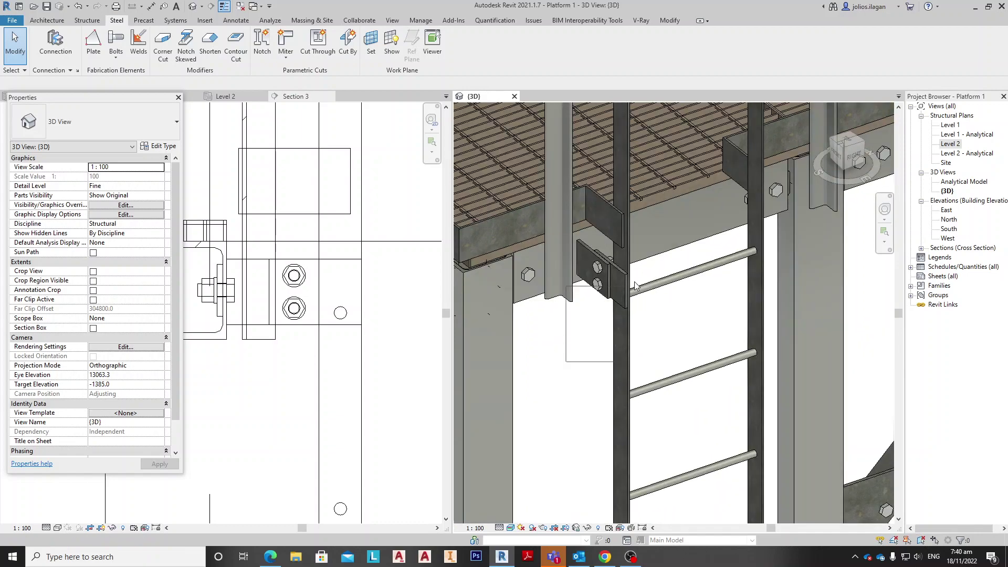
pyautogui.moveTo(675, 228); pyautogui.dragTo(676, 228)
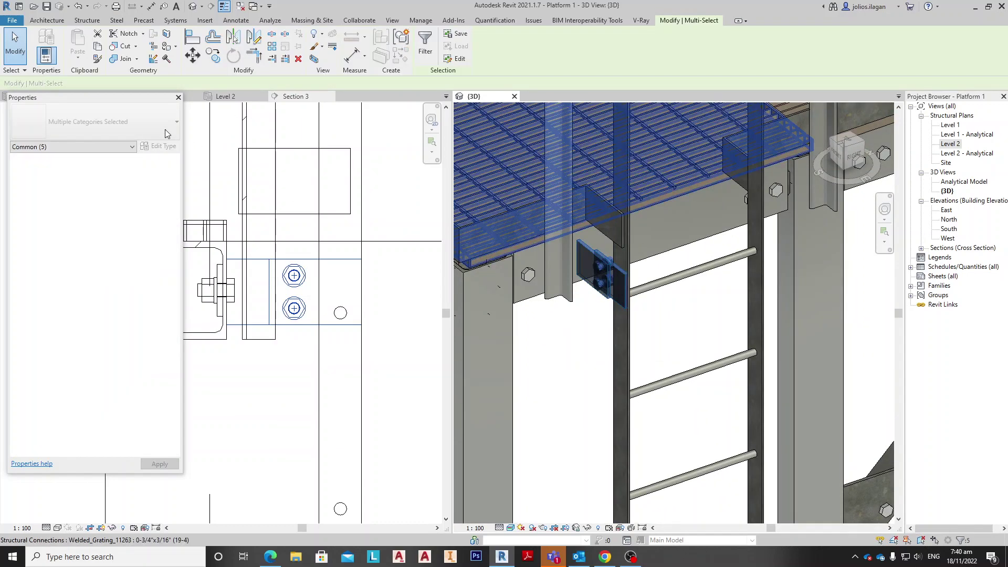
pyautogui.click(229, 102)
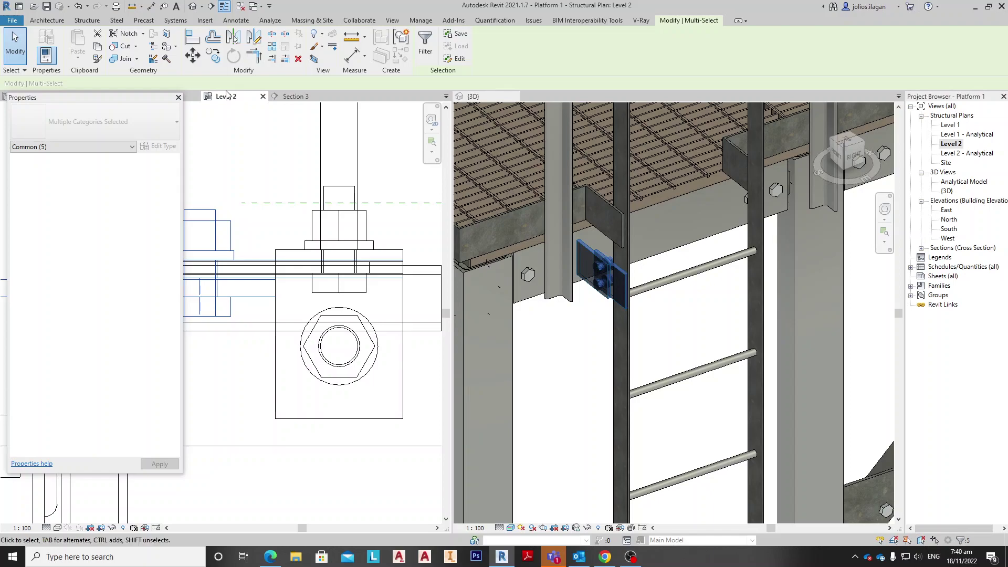
pyautogui.scroll(-5, 335, 283)
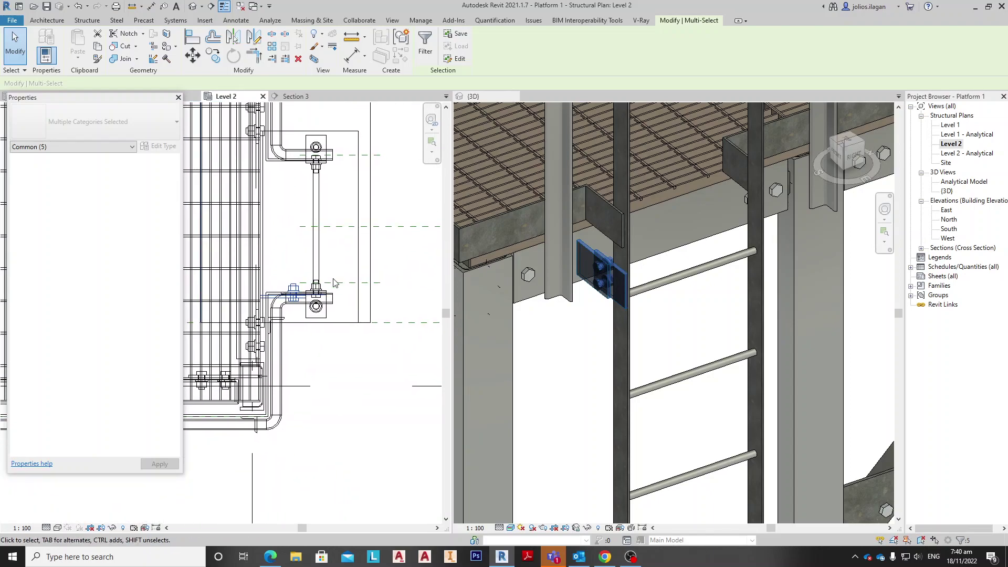
pyautogui.press('m')
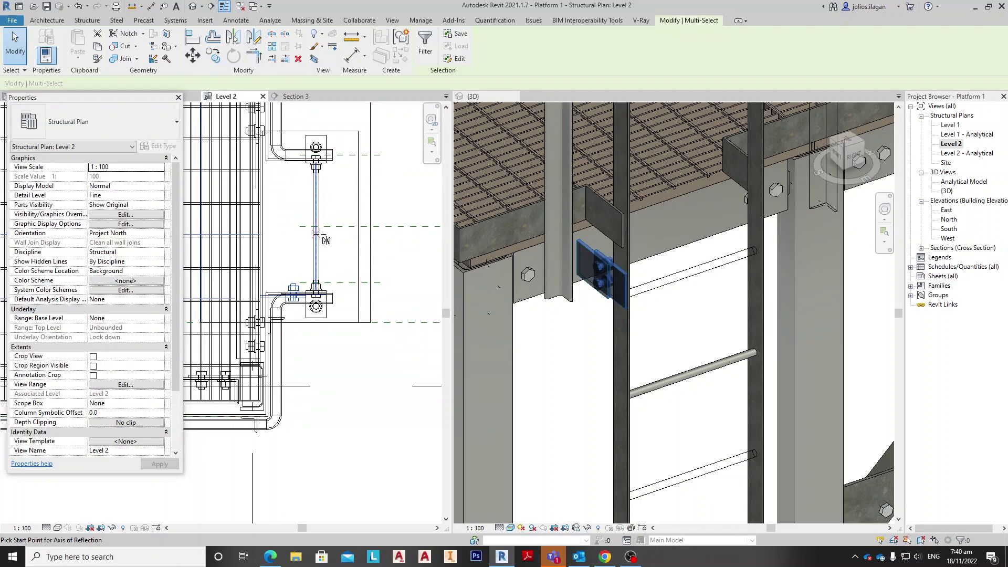
pyautogui.click(331, 227)
pyautogui.click(386, 232)
pyautogui.click(386, 236)
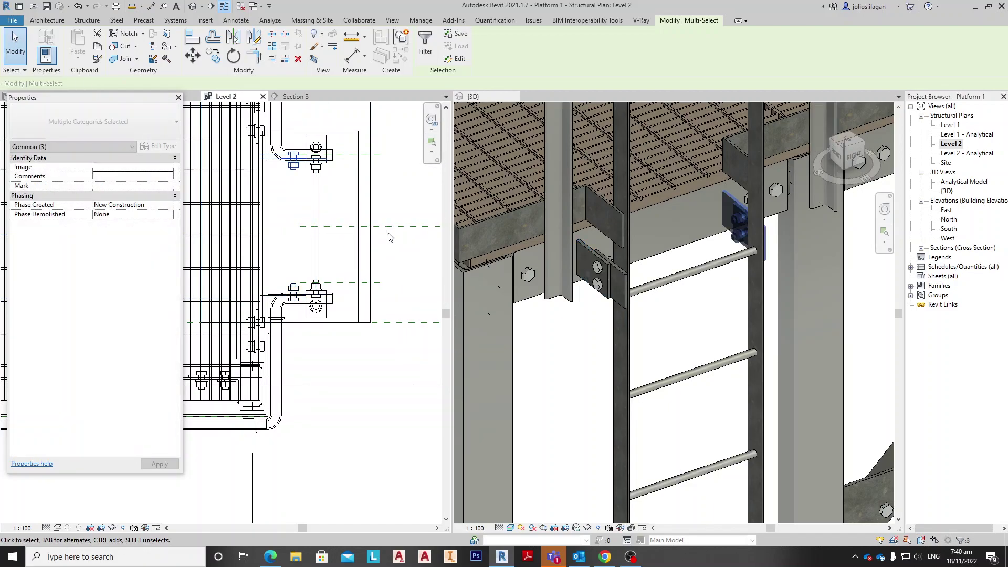
pyautogui.click(712, 303)
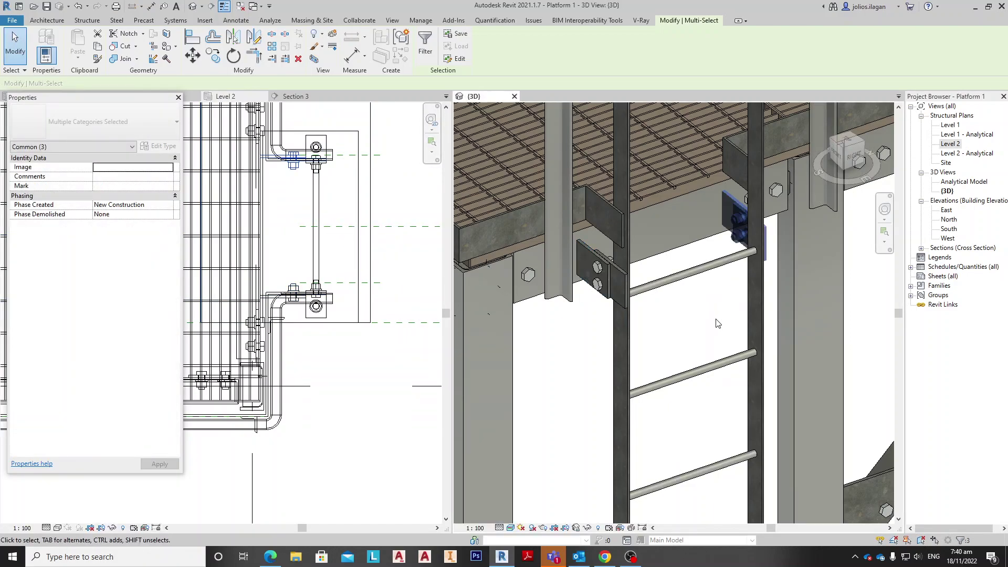
pyautogui.click(715, 298)
# Step: Examine both plate connections and the whole ladder down to its concrete base from several angles in the 3D view
pyautogui.keyDown('shift'); pyautogui.moveTo(714, 298); pyautogui.dragTo(549, 376, button='middle'); pyautogui.keyUp('shift')
pyautogui.scroll(5, 658, 339)
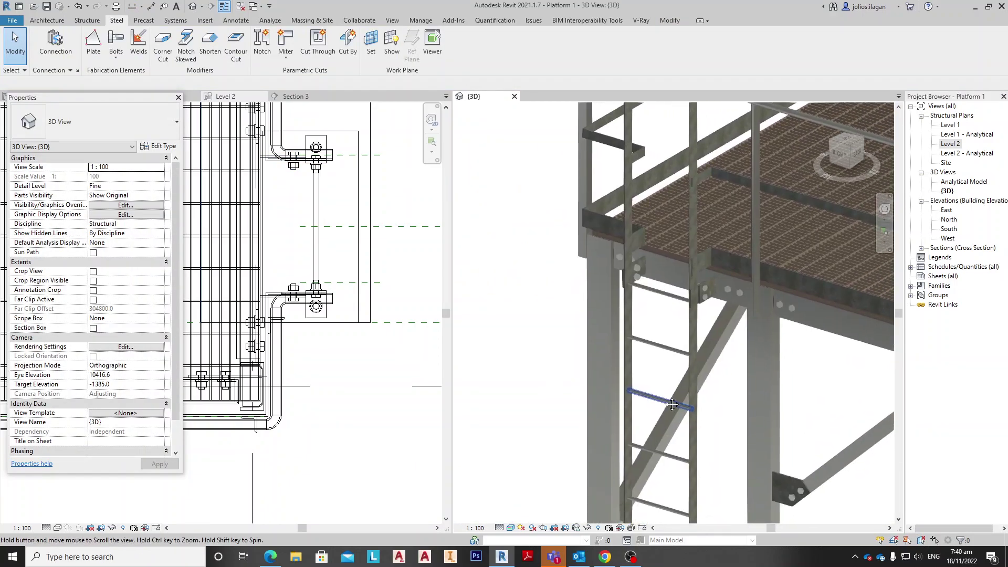
pyautogui.scroll(-5, 671, 289)
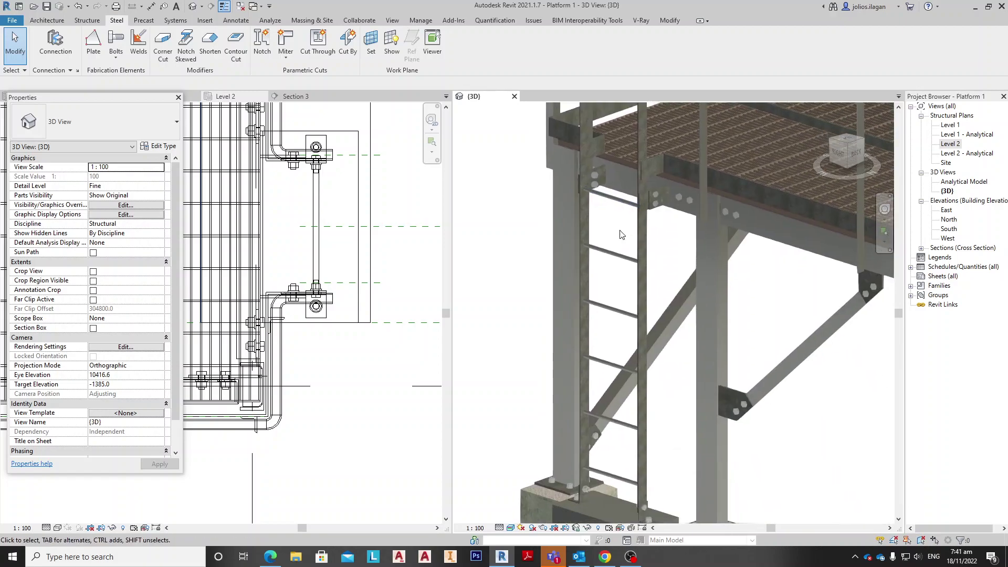
pyautogui.keyDown('shift'); pyautogui.moveTo(595, 314); pyautogui.dragTo(622, 133, button='middle'); pyautogui.keyUp('shift')
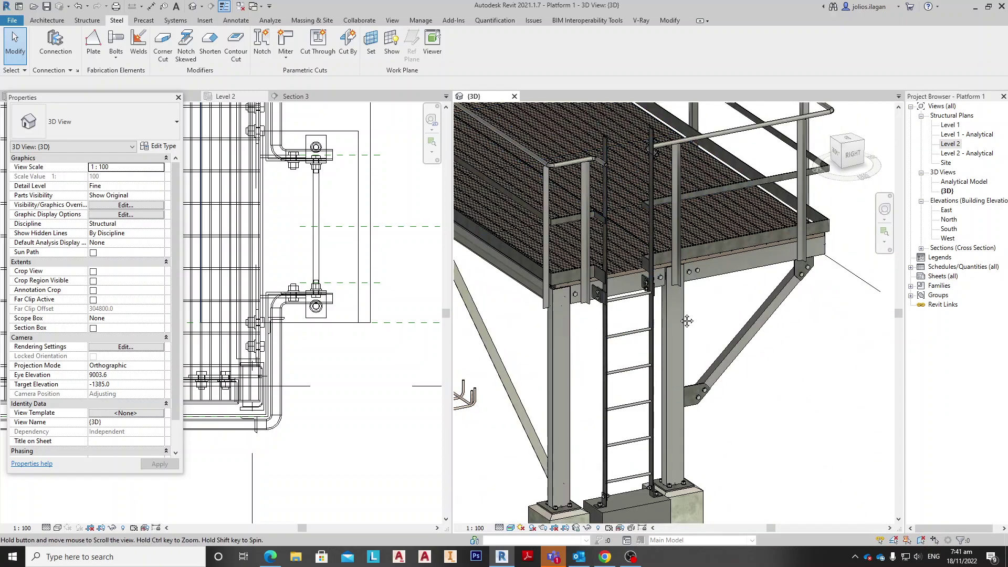
pyautogui.keyDown('shift'); pyautogui.moveTo(674, 348); pyautogui.dragTo(653, 342, button='middle'); pyautogui.keyUp('shift')
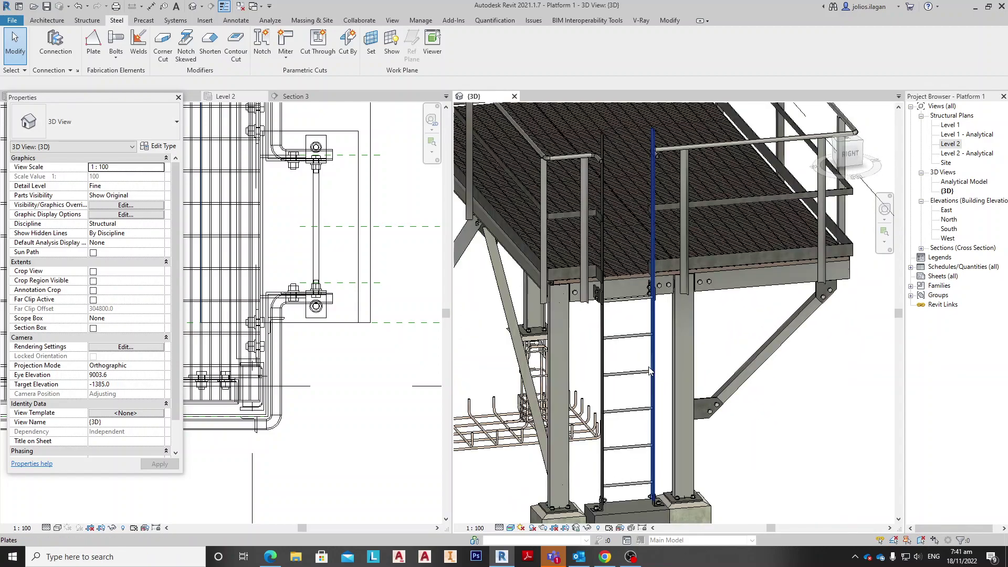
pyautogui.moveTo(636, 381); pyautogui.dragTo(641, 352, button='middle')
pyautogui.moveTo(653, 439); pyautogui.dragTo(691, 428, button='middle')
pyautogui.keyDown('shift'); pyautogui.moveTo(582, 407); pyautogui.dragTo(546, 434, button='middle'); pyautogui.keyUp('shift')
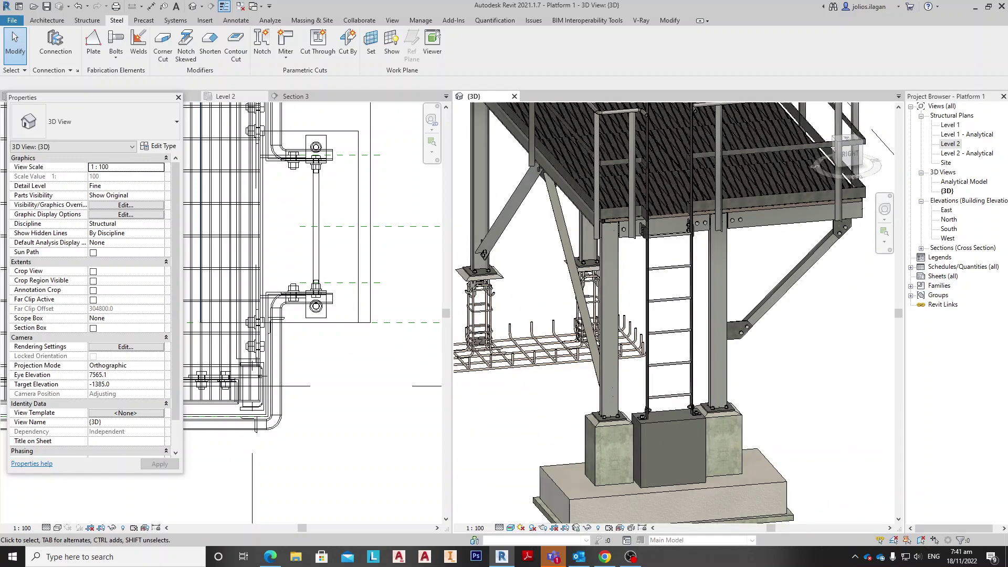